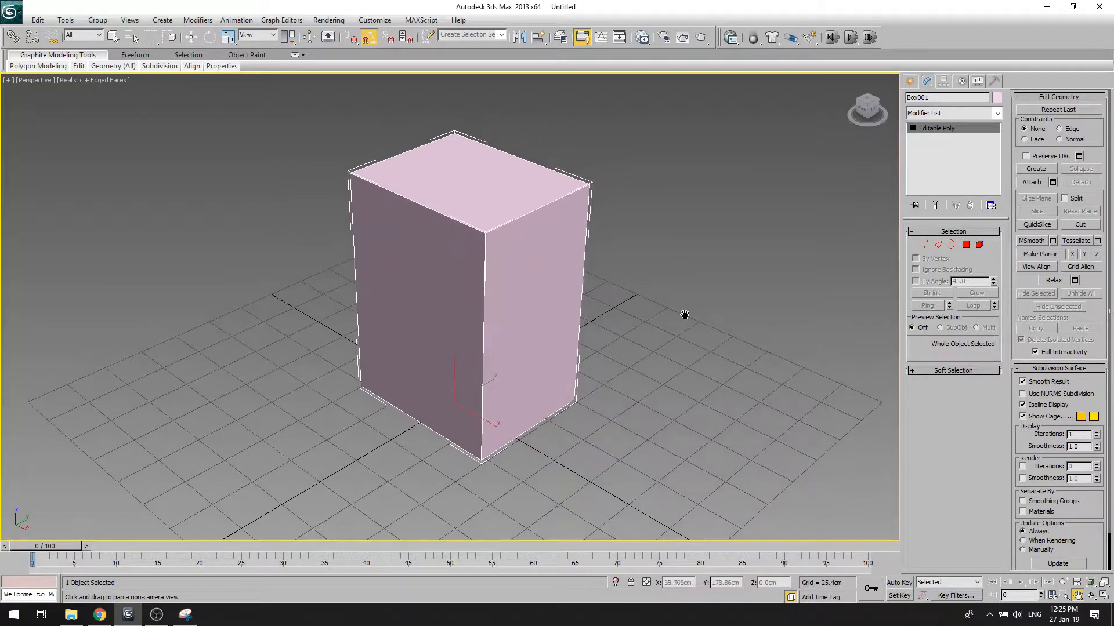
# Step: Switch through the box's vertex, edge, border, polygon and element sub-object levels, ending at vertex level
pyautogui.click(926, 244)
pyautogui.click(939, 244)
pyautogui.click(965, 245)
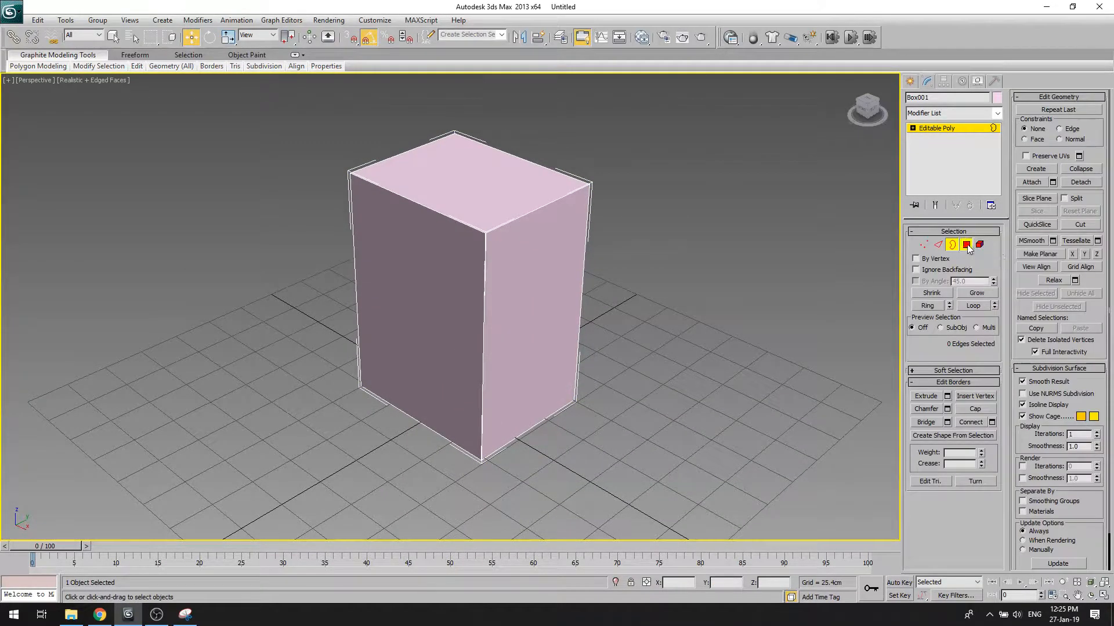
pyautogui.click(980, 244)
pyautogui.click(926, 245)
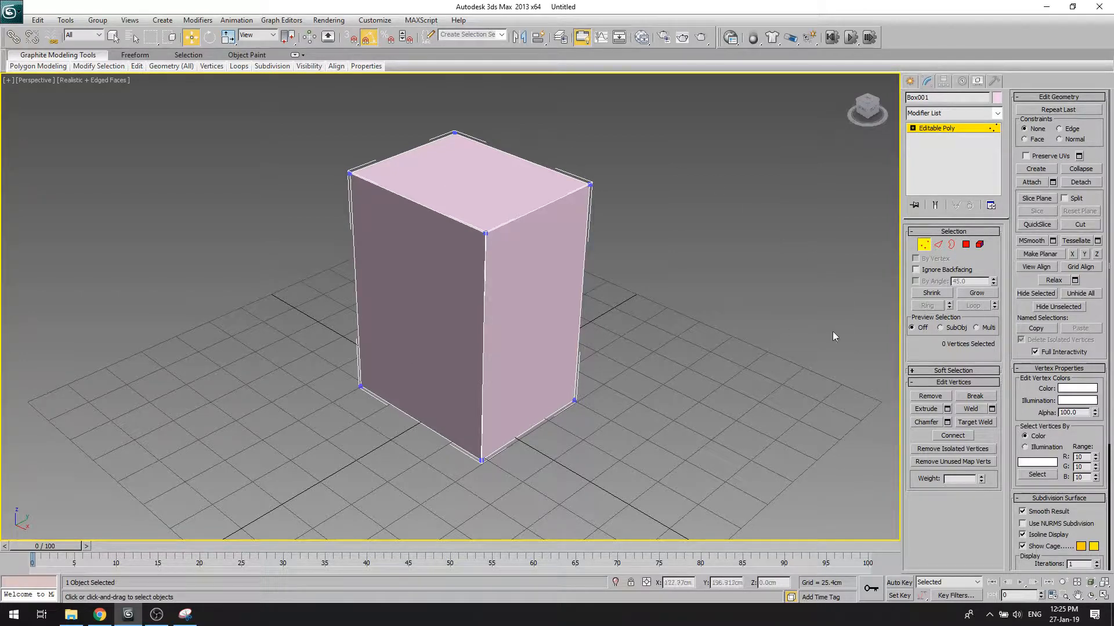
# Step: Delete the box's top polygon and leave polygon level
pyautogui.click(965, 246)
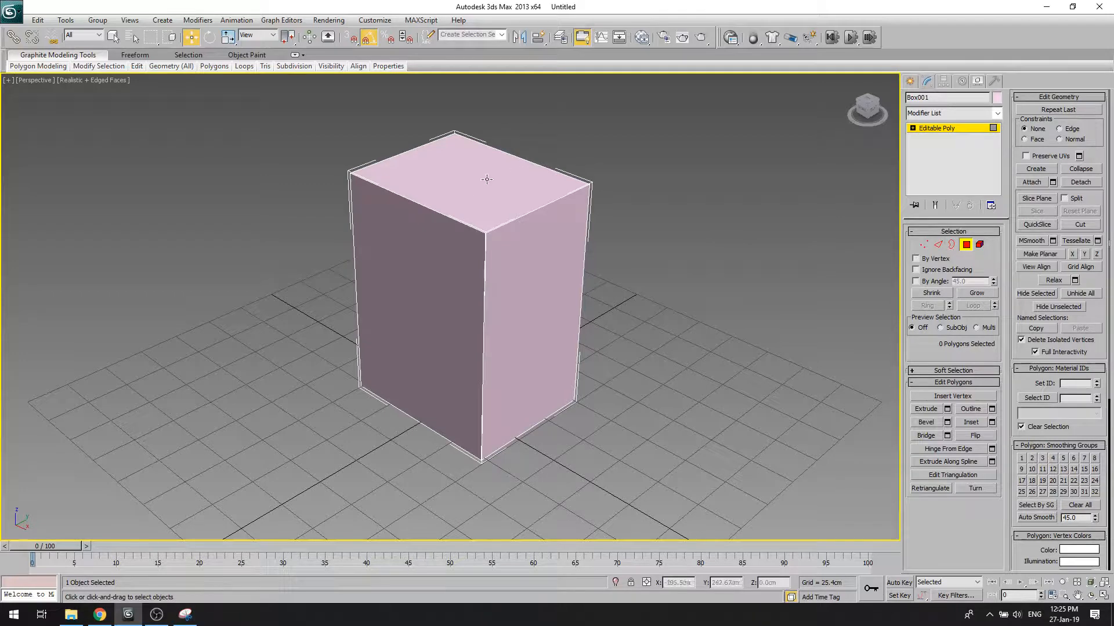
pyautogui.click(462, 185)
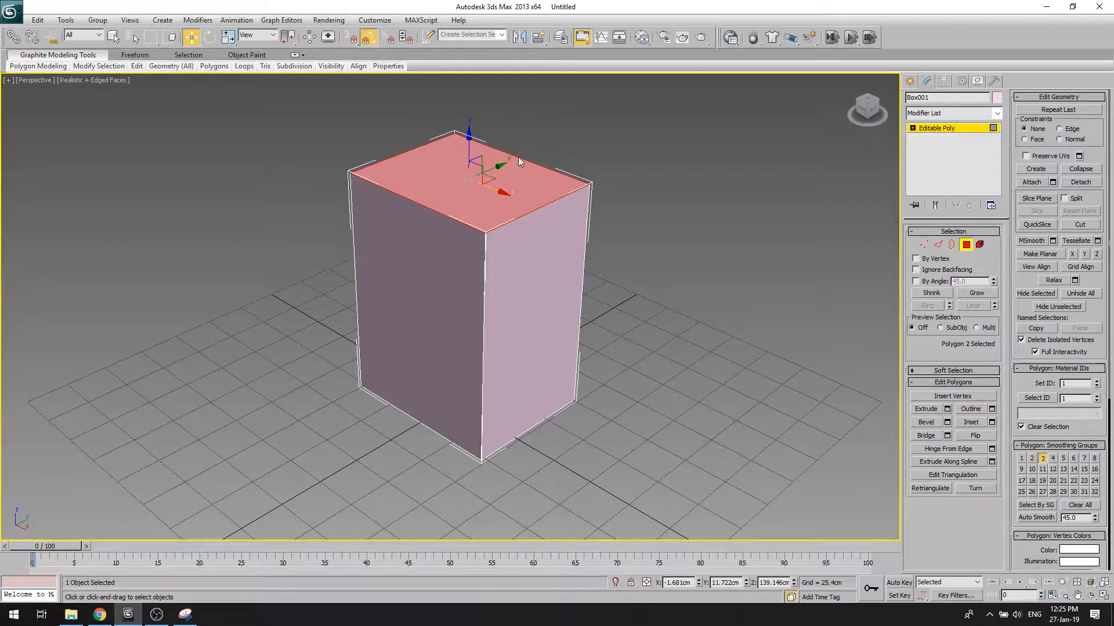
pyautogui.press('Delete')
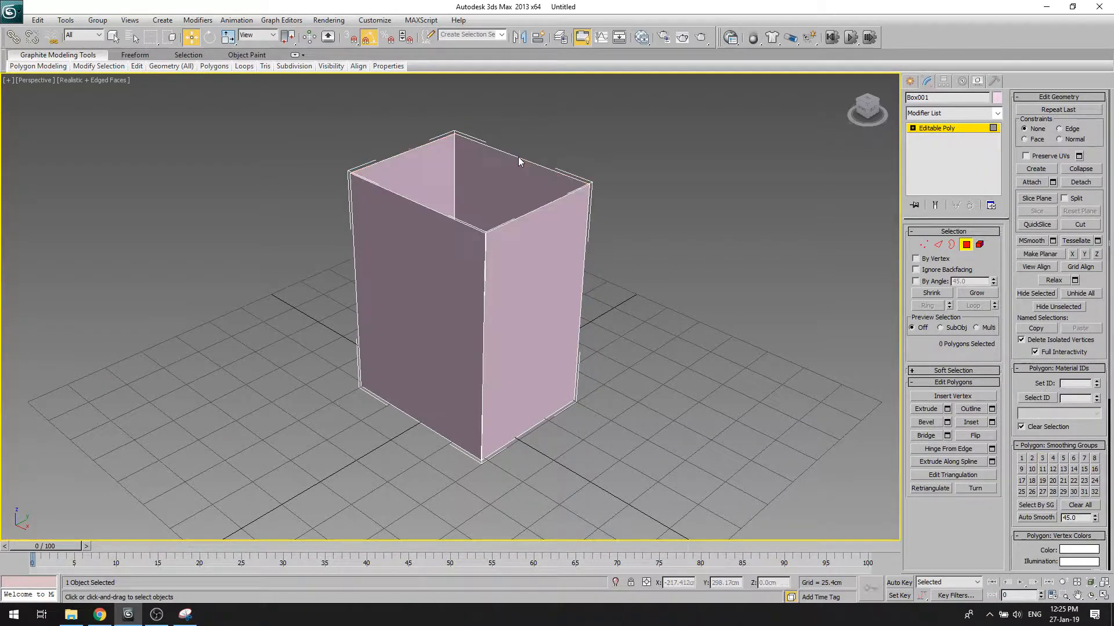
pyautogui.click(966, 246)
# Step: Examine the inner and outer walls of the open box from several angles
pyautogui.moveTo(636, 313); pyautogui.dragTo(632, 350, button='middle')
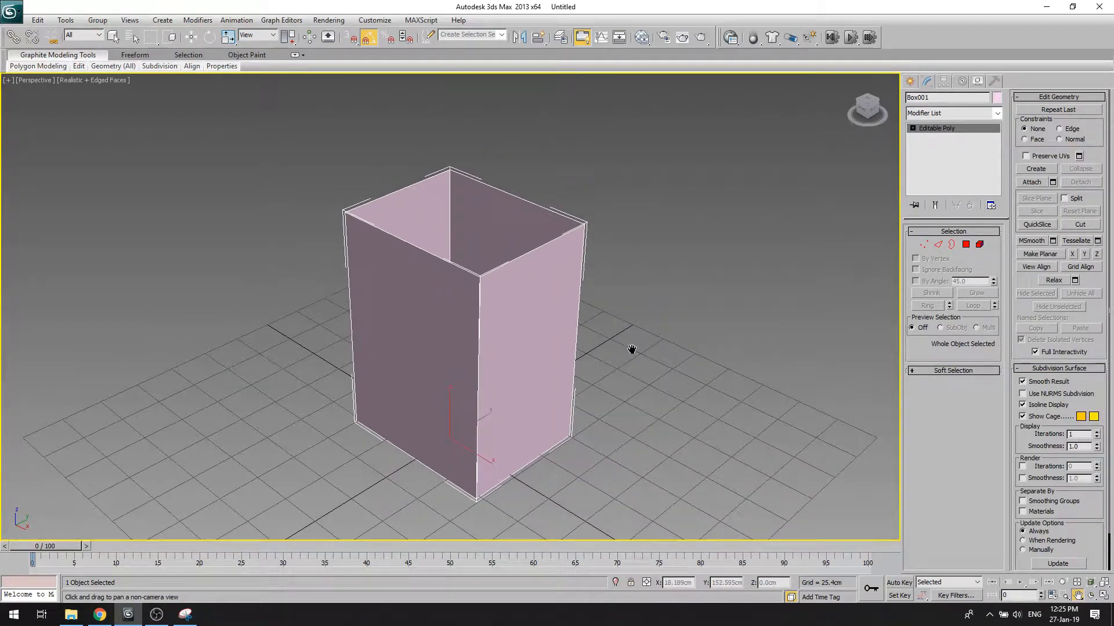
pyautogui.hotkey('ctrl', 'r')
pyautogui.moveTo(525, 294); pyautogui.dragTo(494, 283)
pyautogui.moveTo(458, 169); pyautogui.dragTo(481, 174)
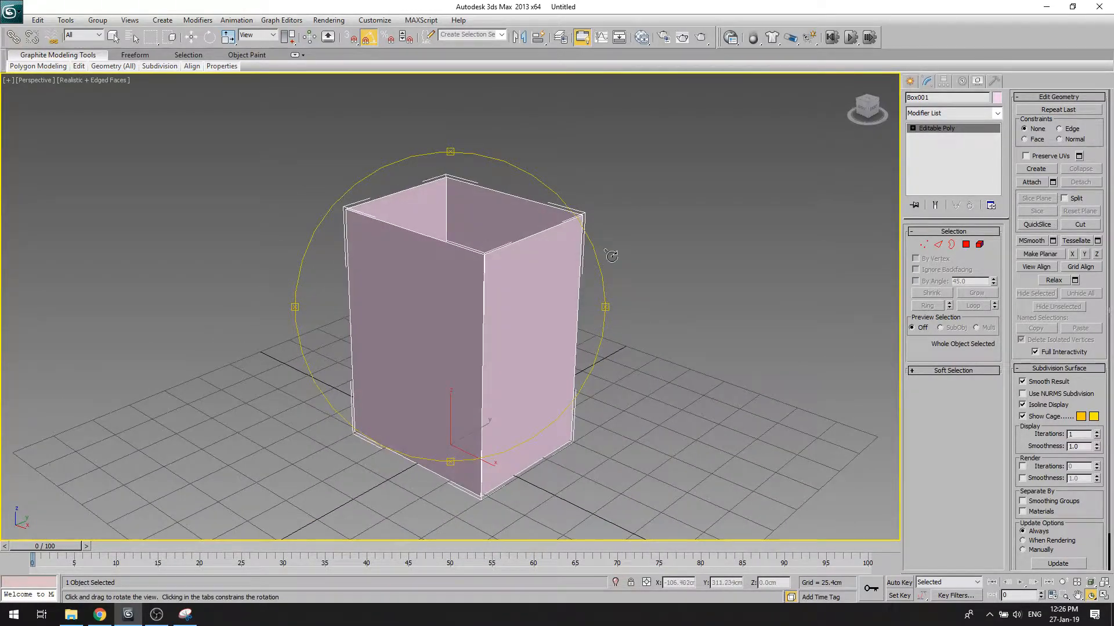
pyautogui.press('w')
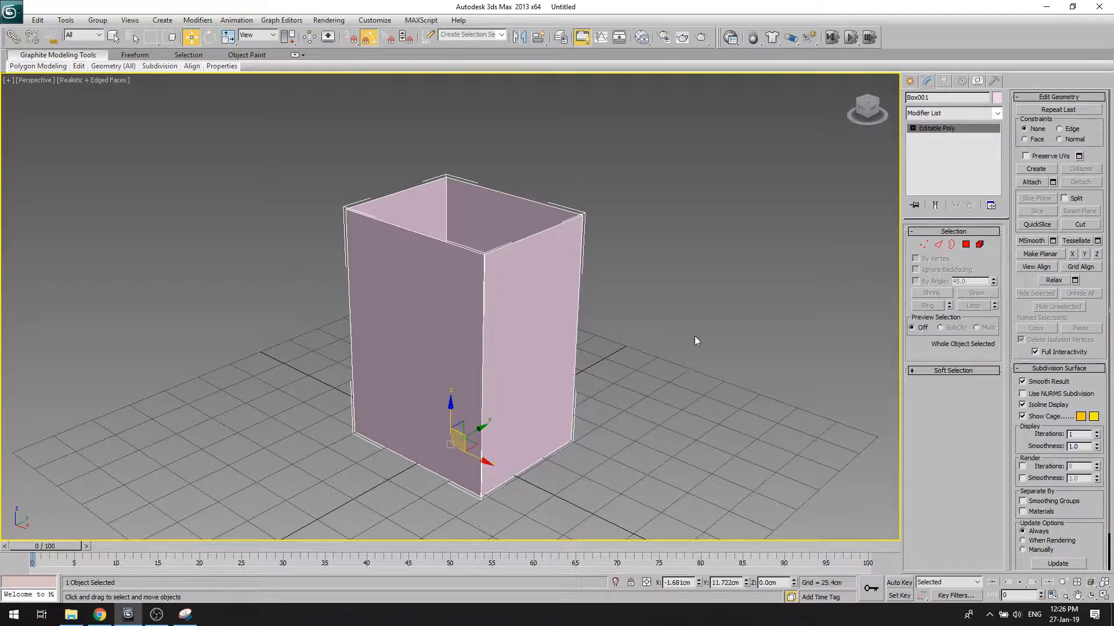
pyautogui.click(1091, 595)
pyautogui.moveTo(533, 298); pyautogui.dragTo(427, 296)
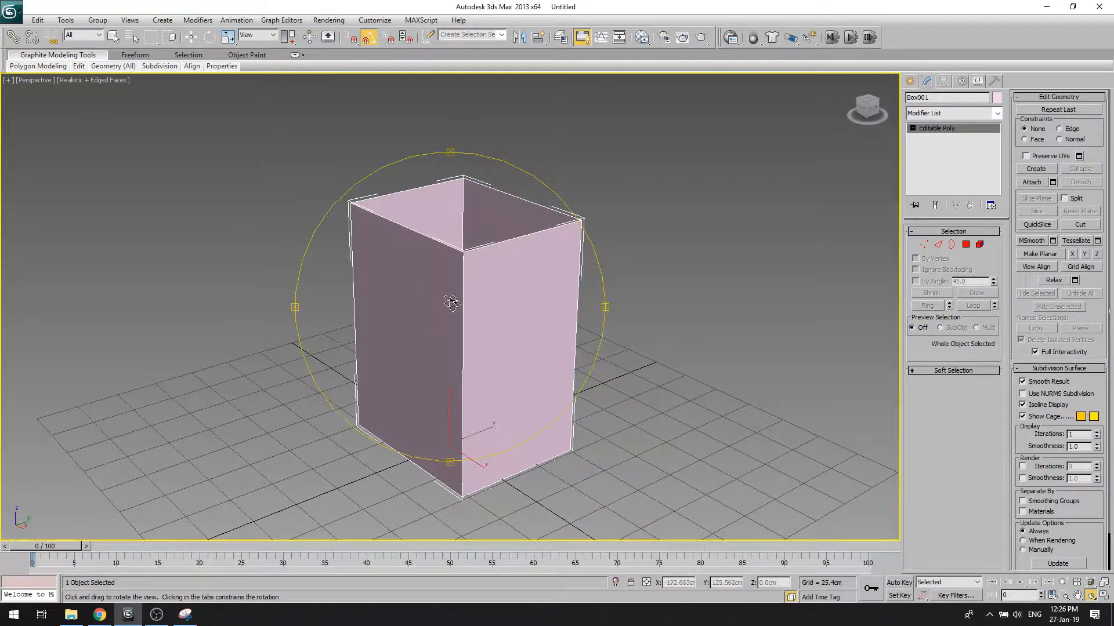
pyautogui.moveTo(548, 306)
pyautogui.mouseDown()
pyautogui.moveTo(507, 305)
pyautogui.moveTo(562, 301)
pyautogui.mouseUp()
# Step: Compare the open box with edged faces hidden and shown, and deselect it
pyautogui.press('F4')
pyautogui.press('F4')
pyautogui.press('F4')
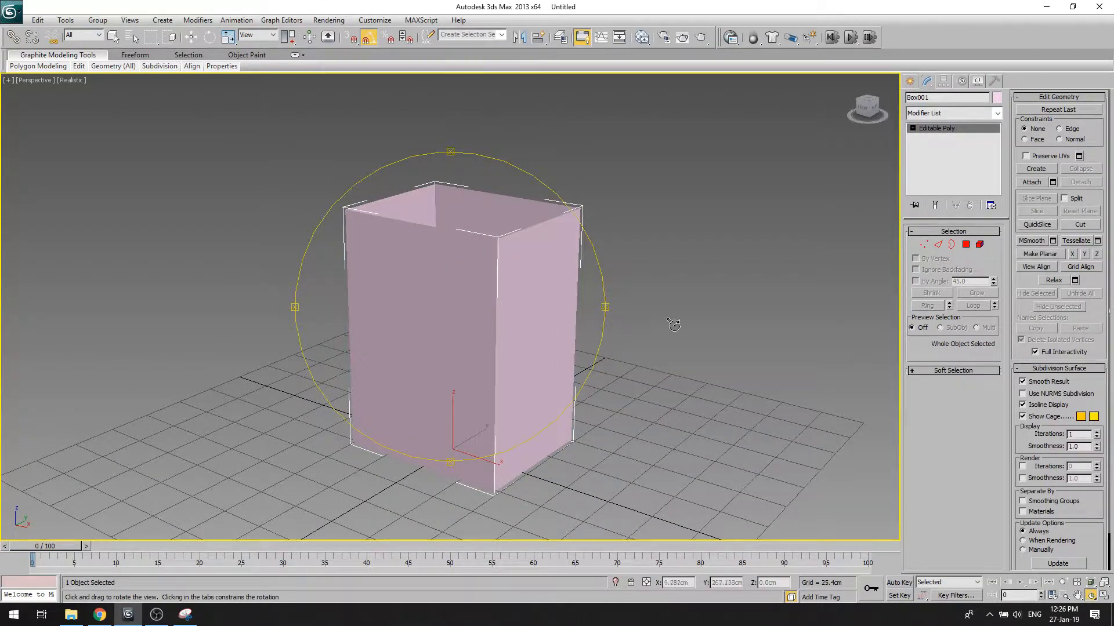
pyautogui.rightClick(673, 324)
pyautogui.click(673, 324)
pyautogui.press('F4')
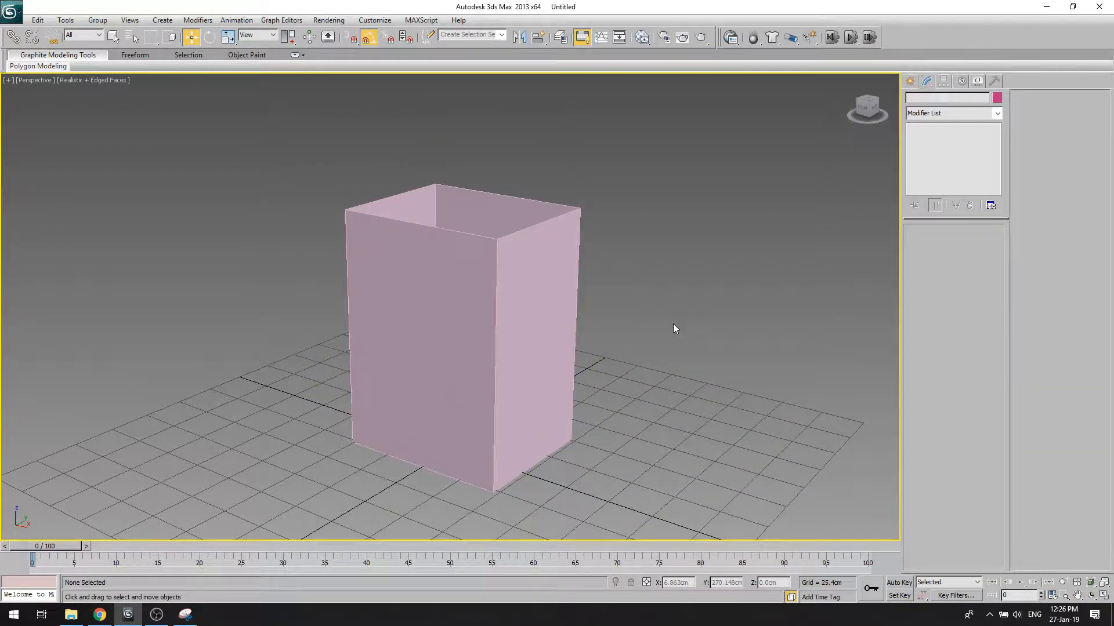
# Step: Reselect the box, inspect the four vertices around its open rim, and leave vertex level
pyautogui.click(560, 292)
pyautogui.click(1090, 595)
pyautogui.moveTo(451, 301)
pyautogui.mouseDown()
pyautogui.moveTo(436, 306)
pyautogui.moveTo(453, 295)
pyautogui.mouseUp()
pyautogui.click(922, 247)
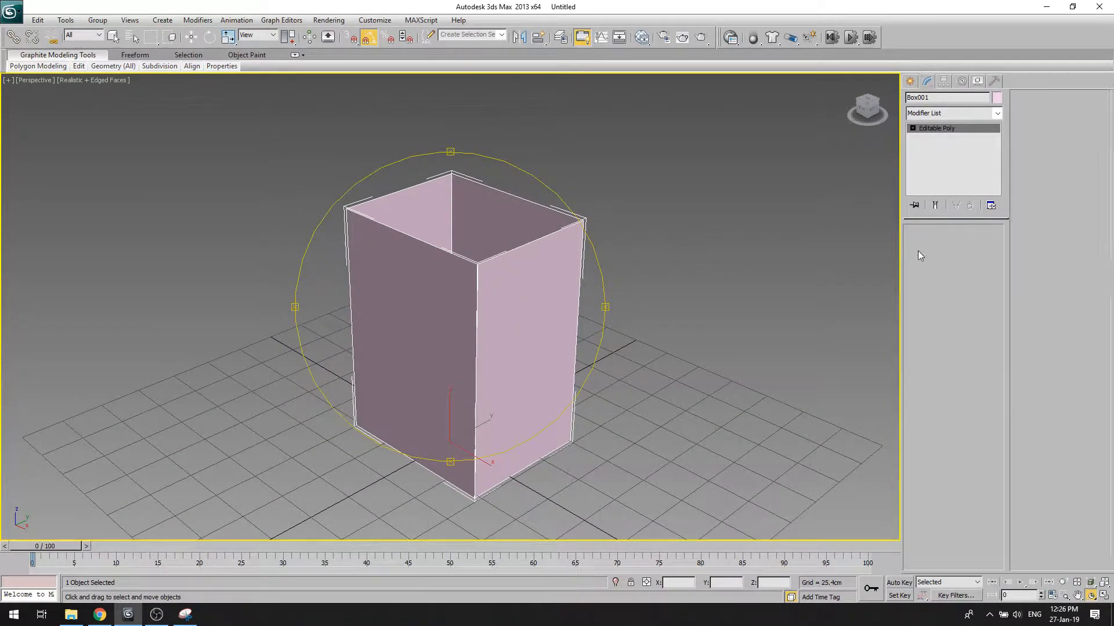
pyautogui.moveTo(646, 290); pyautogui.dragTo(645, 290)
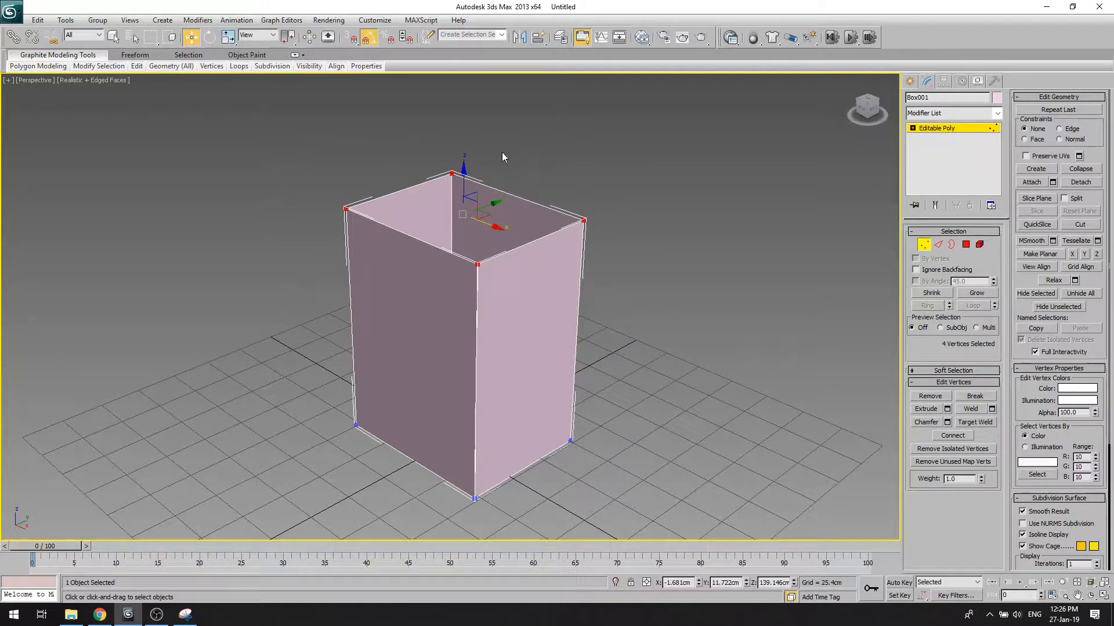
pyautogui.click(1091, 595)
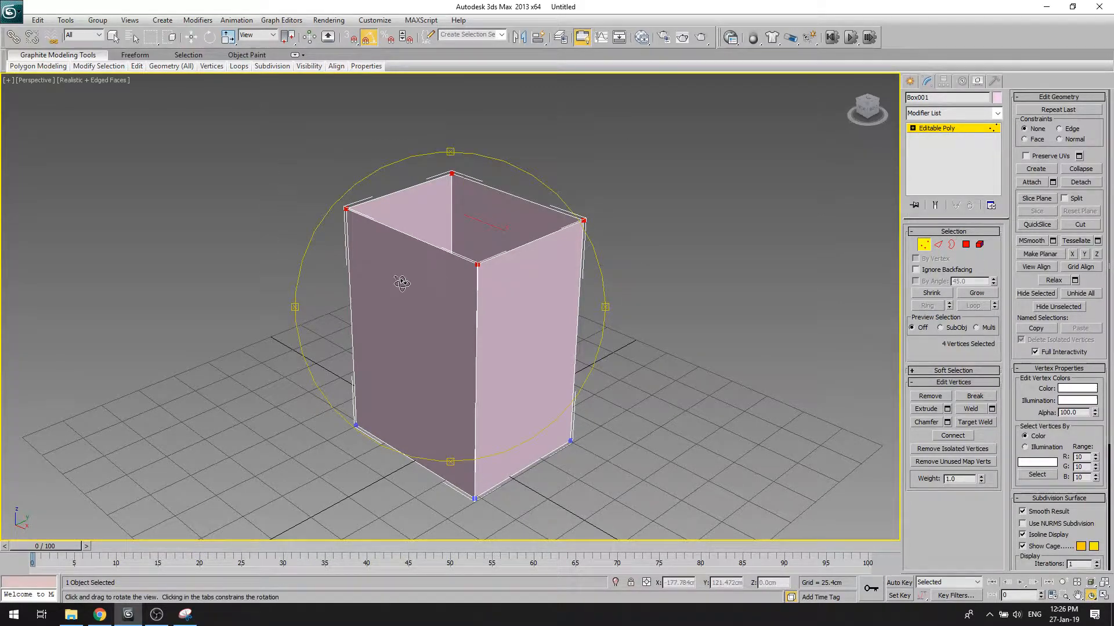
pyautogui.moveTo(401, 282); pyautogui.dragTo(423, 267)
pyautogui.moveTo(517, 288); pyautogui.dragTo(499, 300)
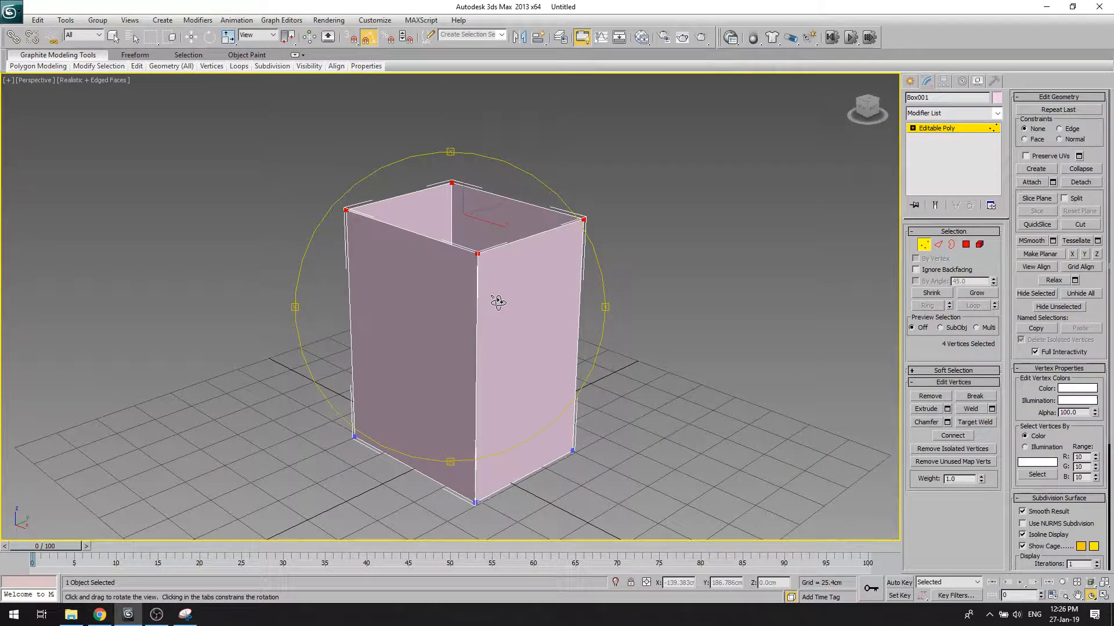
pyautogui.click(923, 244)
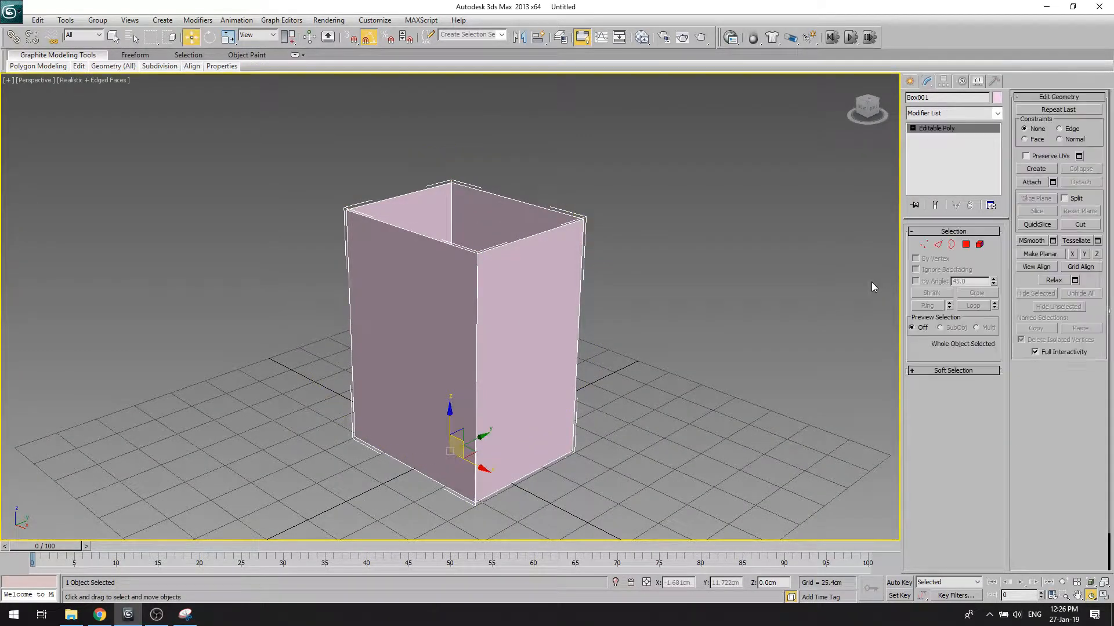
# Step: Turn on Backface Cull for the box in its object properties
pyautogui.click(1091, 596)
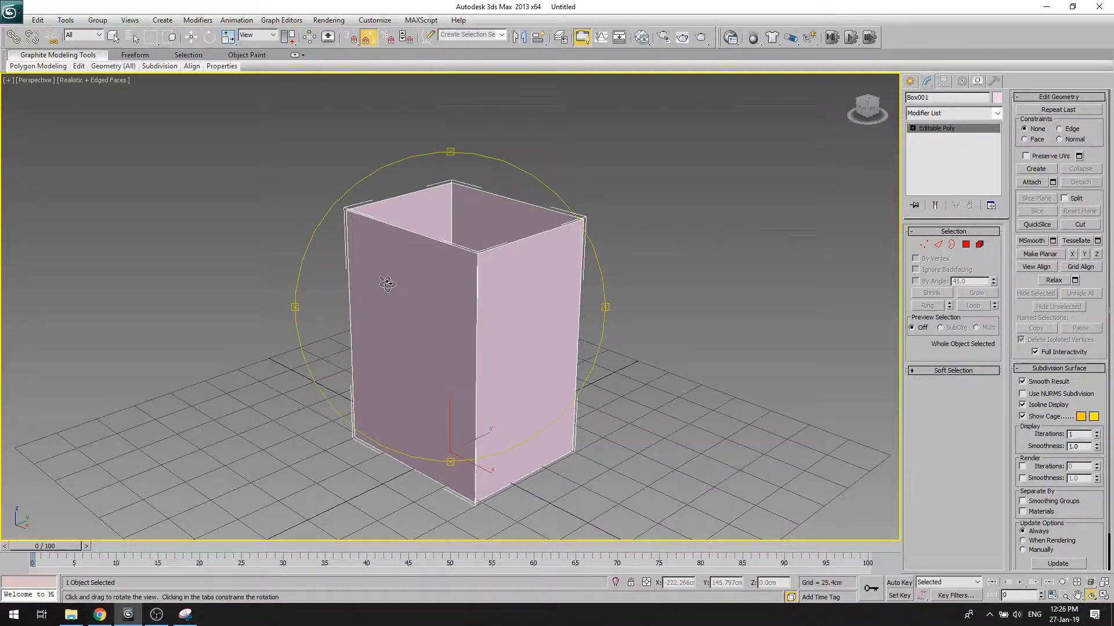
pyautogui.moveTo(469, 313)
pyautogui.mouseDown()
pyautogui.moveTo(391, 345)
pyautogui.moveTo(473, 319)
pyautogui.mouseUp()
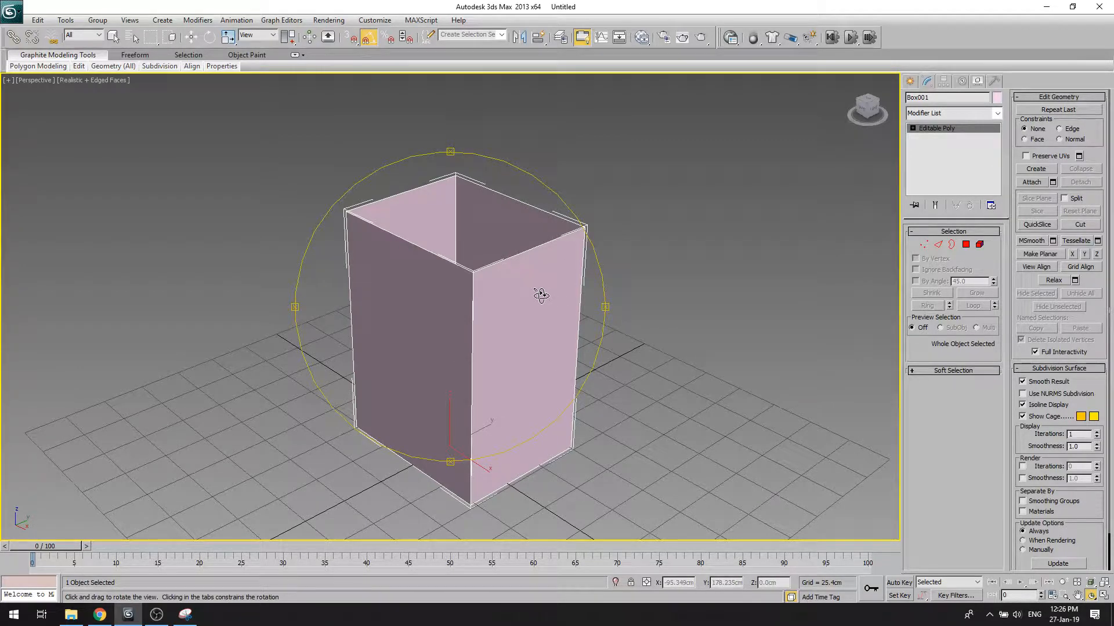
pyautogui.moveTo(537, 298)
pyautogui.mouseDown()
pyautogui.moveTo(529, 358)
pyautogui.moveTo(542, 261)
pyautogui.moveTo(504, 273)
pyautogui.moveTo(534, 299)
pyautogui.moveTo(500, 306)
pyautogui.moveTo(529, 259)
pyautogui.moveTo(536, 289)
pyautogui.mouseUp()
pyautogui.press('w')
pyautogui.rightClick(482, 200)
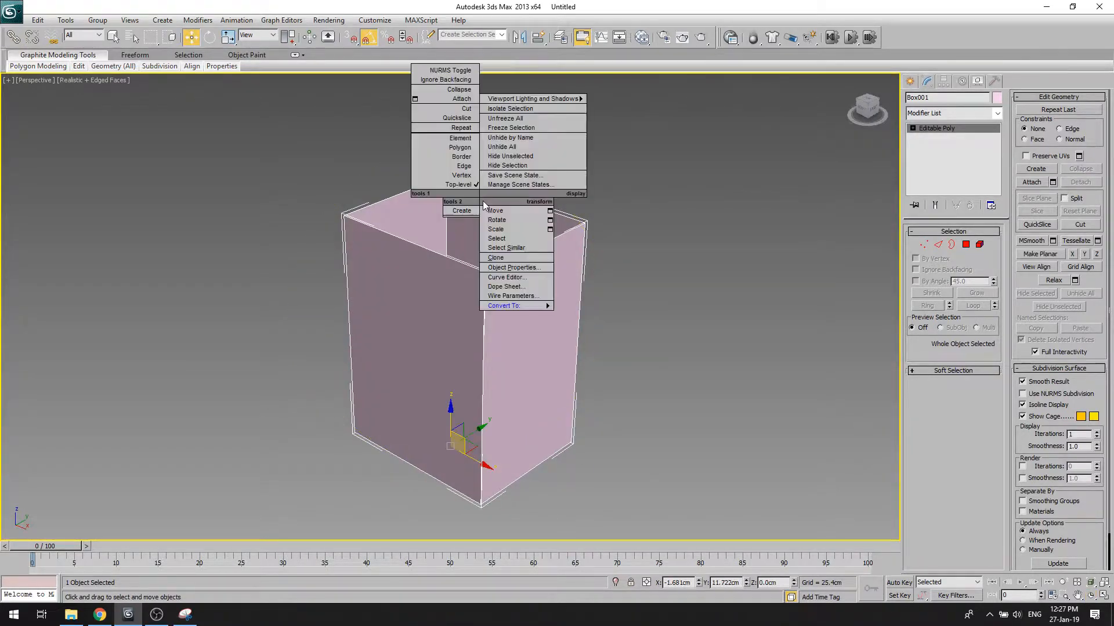
pyautogui.click(534, 270)
pyautogui.click(455, 348)
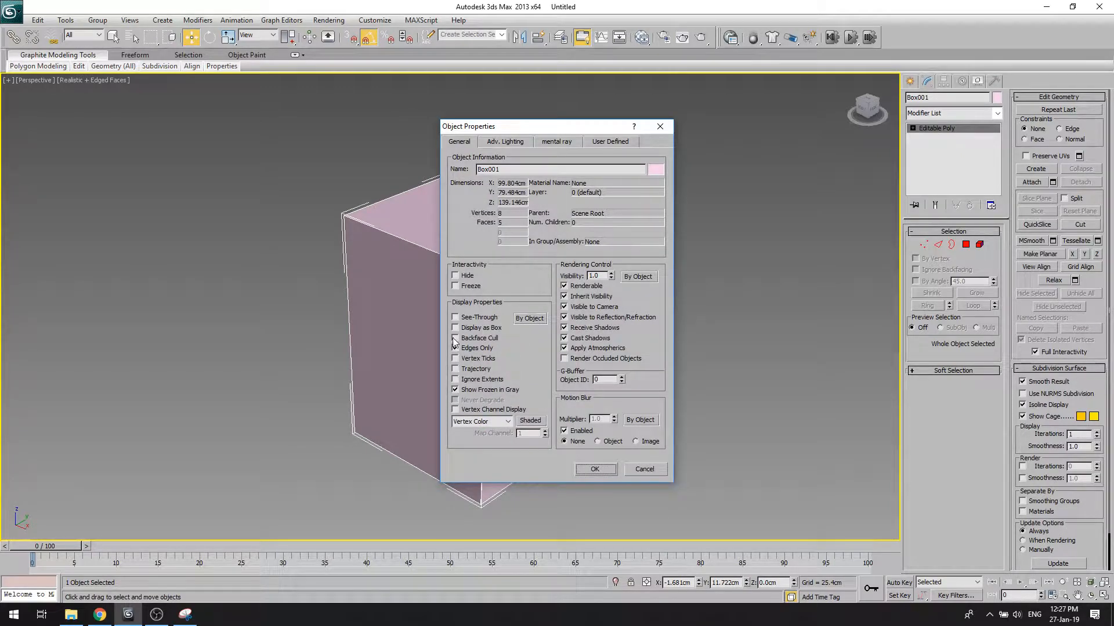
pyautogui.click(456, 339)
pyautogui.click(597, 468)
# Step: Render the perspective view of the backface-culled box and close the rendered image
pyautogui.click(1092, 595)
pyautogui.moveTo(517, 341); pyautogui.dragTo(330, 320)
pyautogui.moveTo(483, 326)
pyautogui.mouseDown()
pyautogui.moveTo(489, 348)
pyautogui.moveTo(503, 328)
pyautogui.mouseUp()
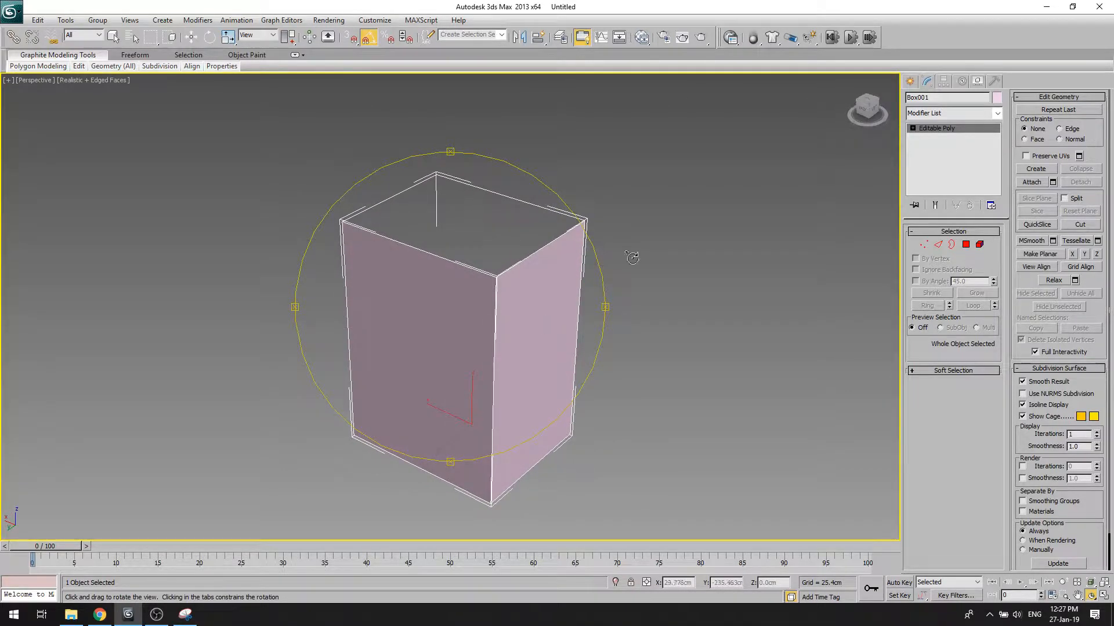
pyautogui.click(700, 37)
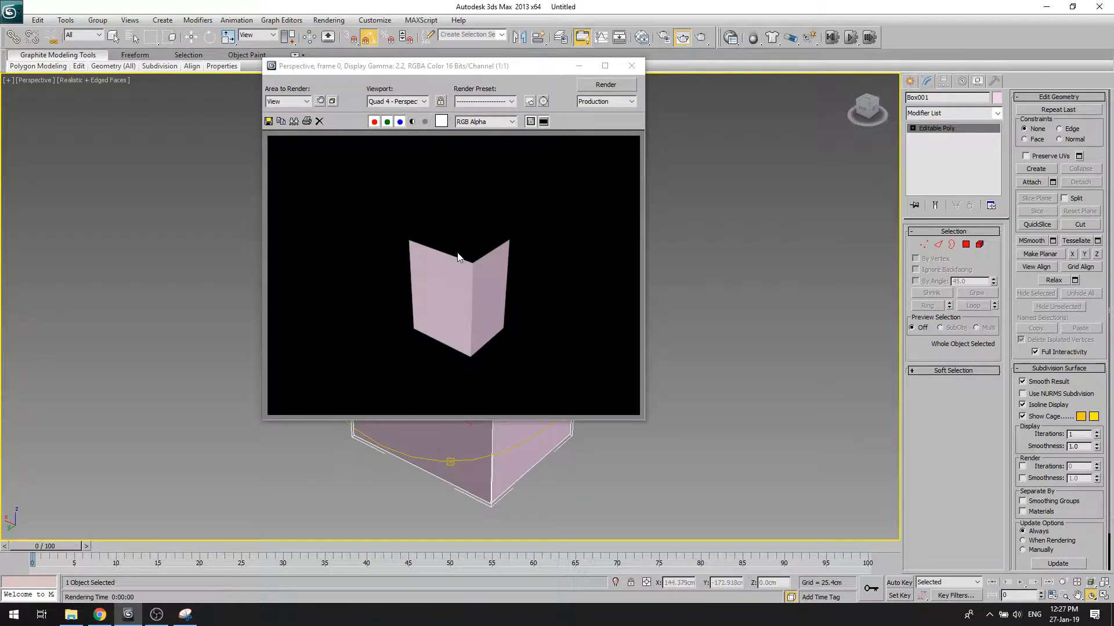
pyautogui.click(632, 65)
# Step: Turn off Backface Cull for the box, render the perspective view for comparison, and close the rendered image
pyautogui.press('w')
pyautogui.rightClick(509, 351)
pyautogui.click(537, 447)
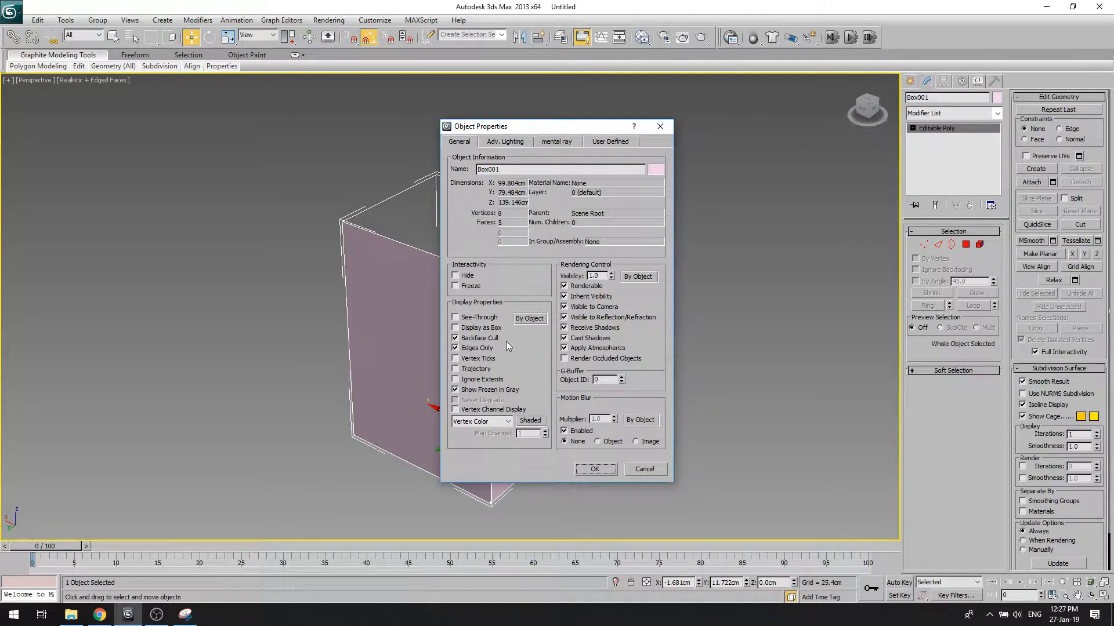
pyautogui.click(479, 339)
pyautogui.click(607, 473)
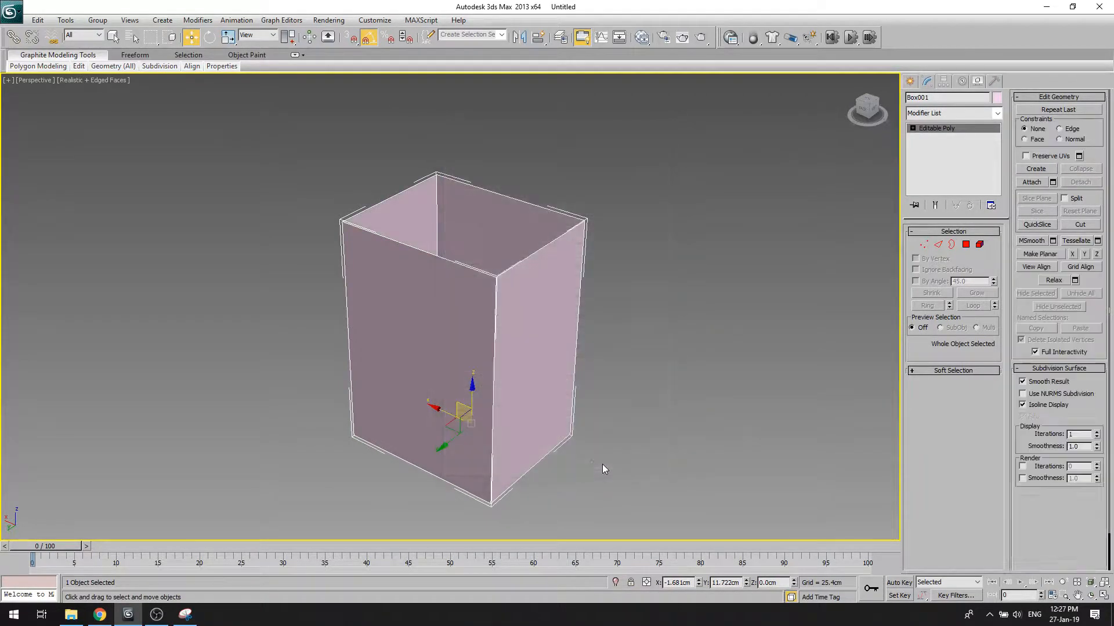
pyautogui.click(699, 41)
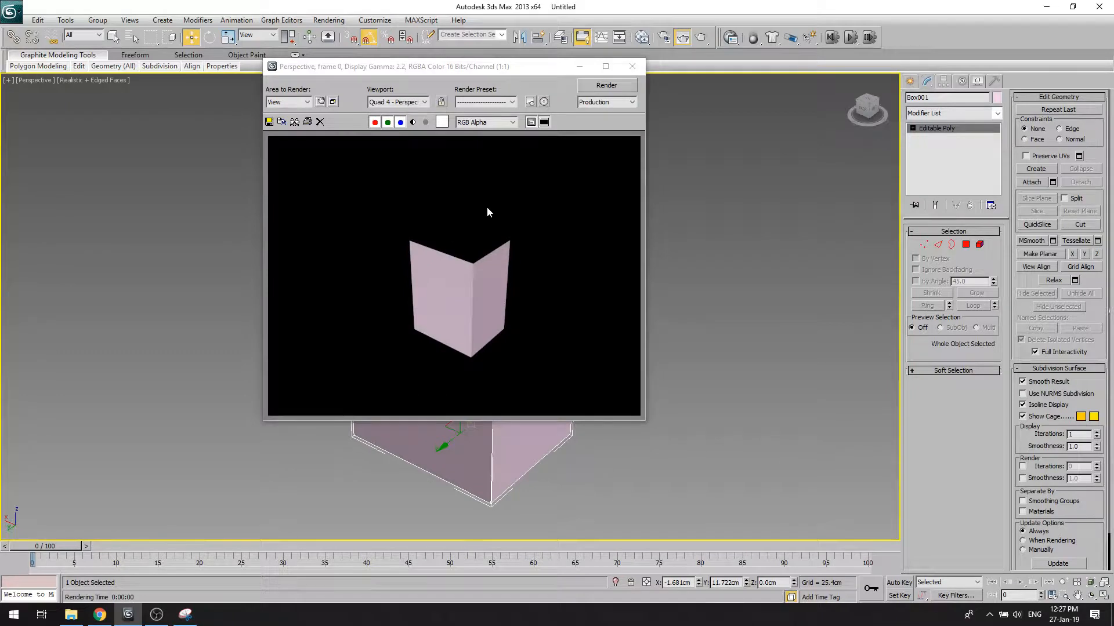
pyautogui.click(631, 66)
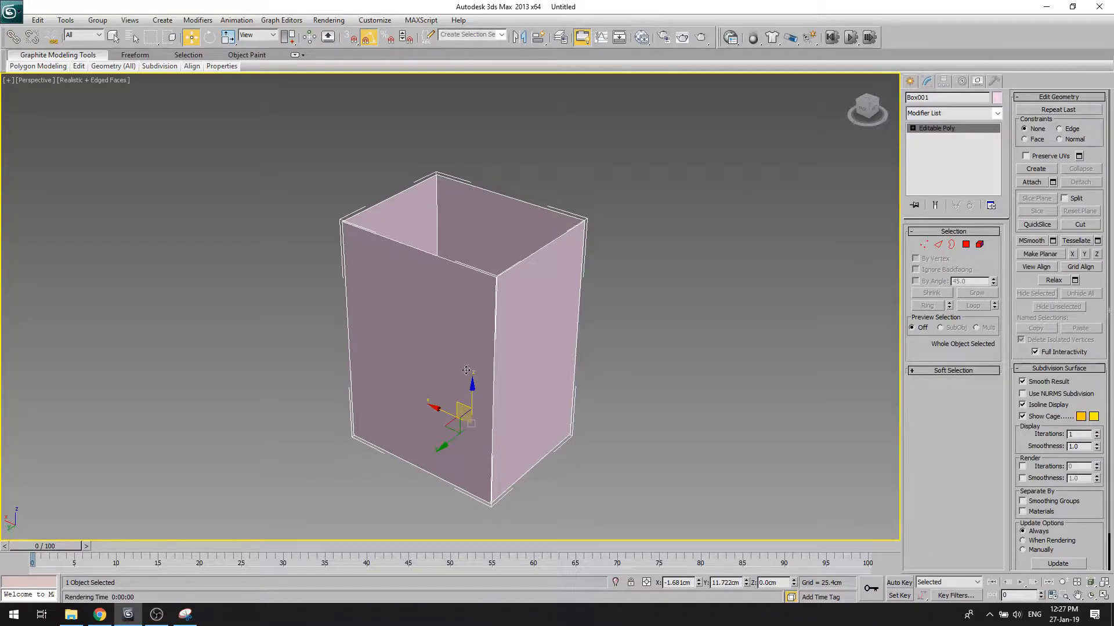
# Step: Turn Backface Cull back on in the box's object properties
pyautogui.rightClick(462, 254)
pyautogui.click(509, 317)
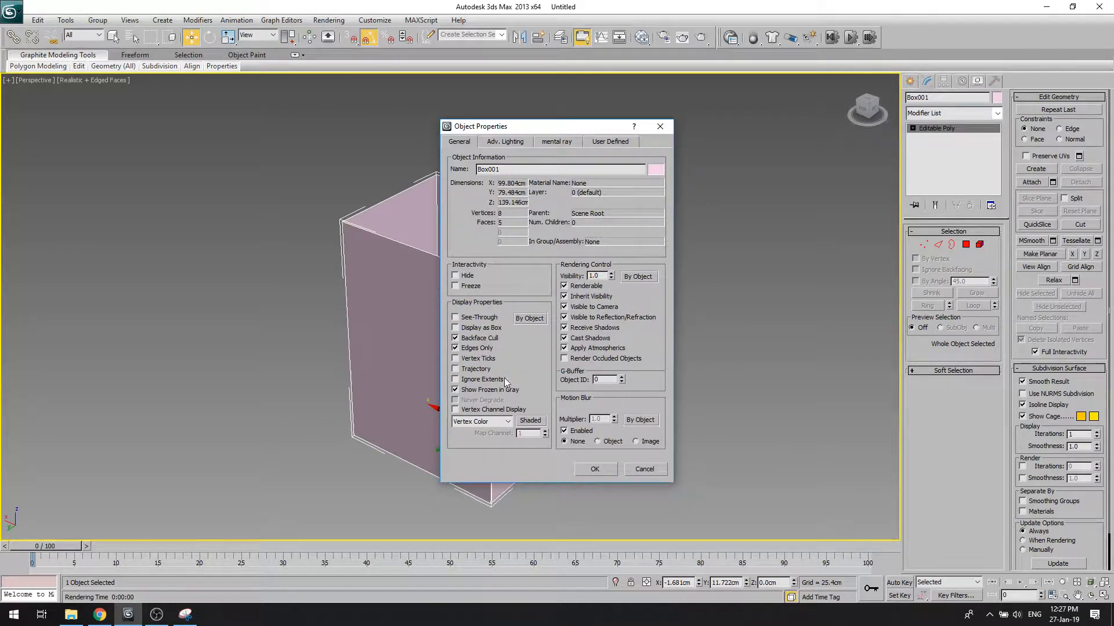
pyautogui.click(597, 471)
pyautogui.click(1090, 596)
pyautogui.moveTo(508, 270); pyautogui.dragTo(533, 273)
pyautogui.press('w')
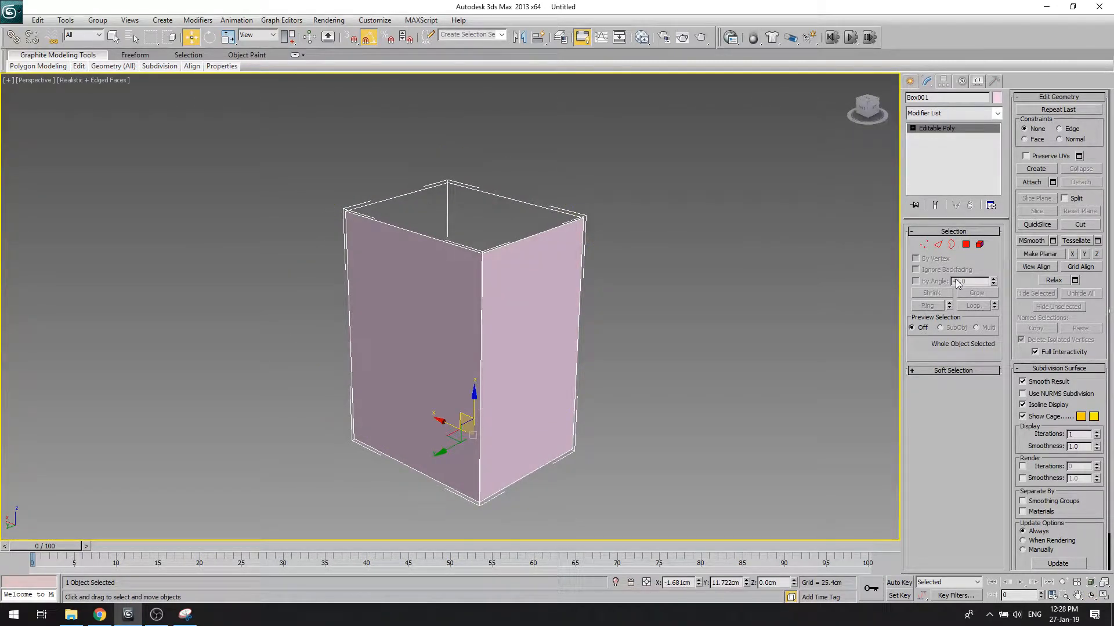
# Step: At vertex level, select the box's rim corners and a bottom corner one at a time, and clear the selection
pyautogui.click(923, 245)
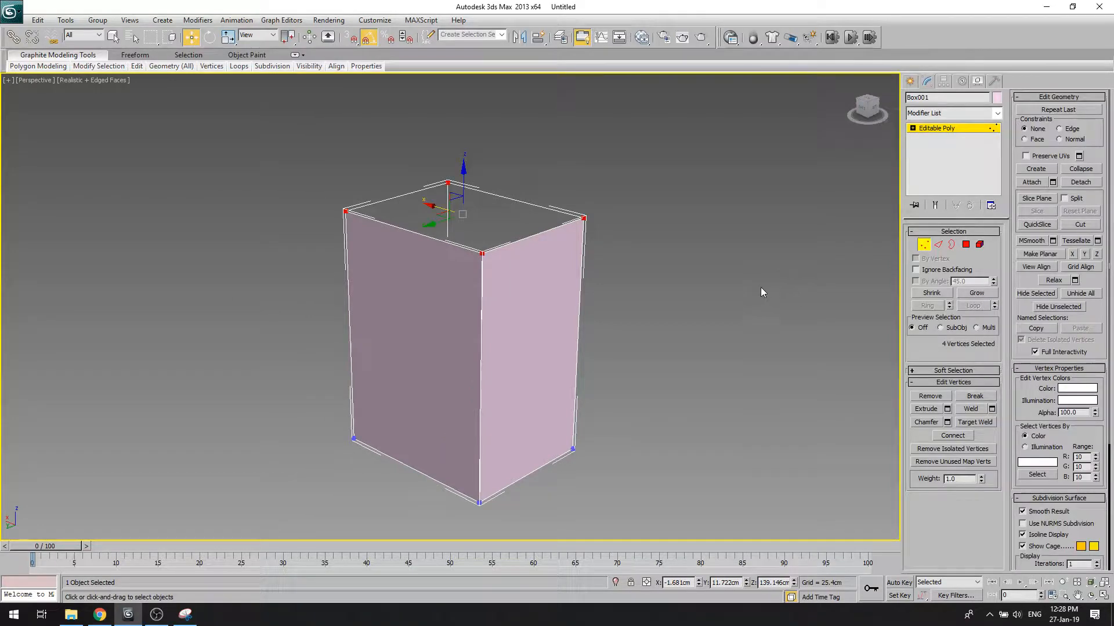
pyautogui.moveTo(539, 174); pyautogui.dragTo(654, 253)
pyautogui.moveTo(415, 154); pyautogui.dragTo(486, 207)
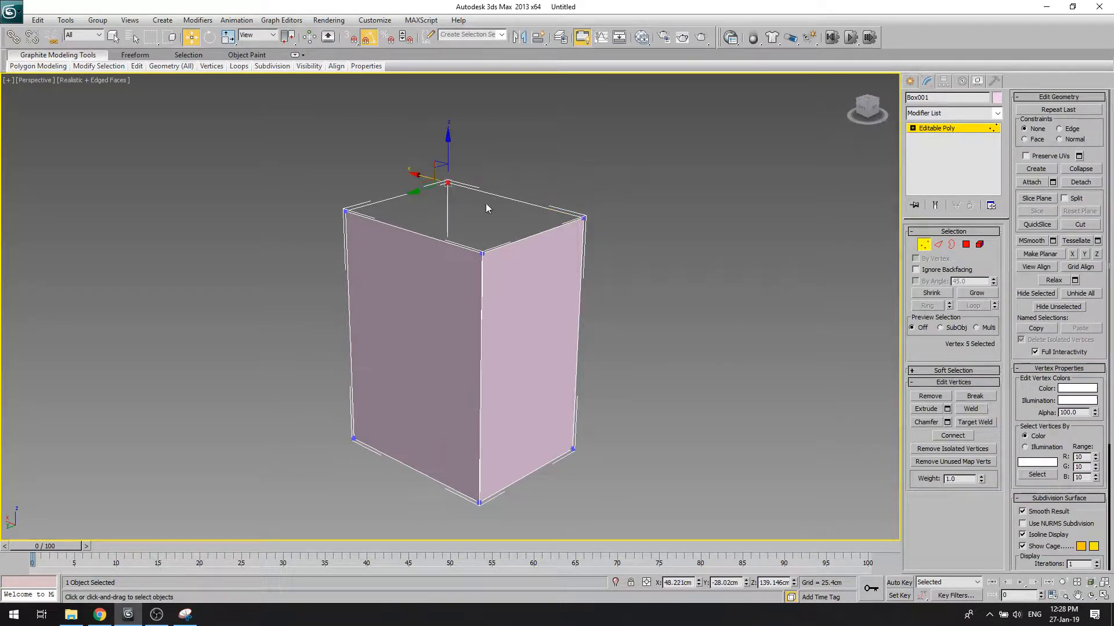
pyautogui.moveTo(322, 198); pyautogui.dragTo(410, 283)
pyautogui.moveTo(478, 226); pyautogui.dragTo(591, 330)
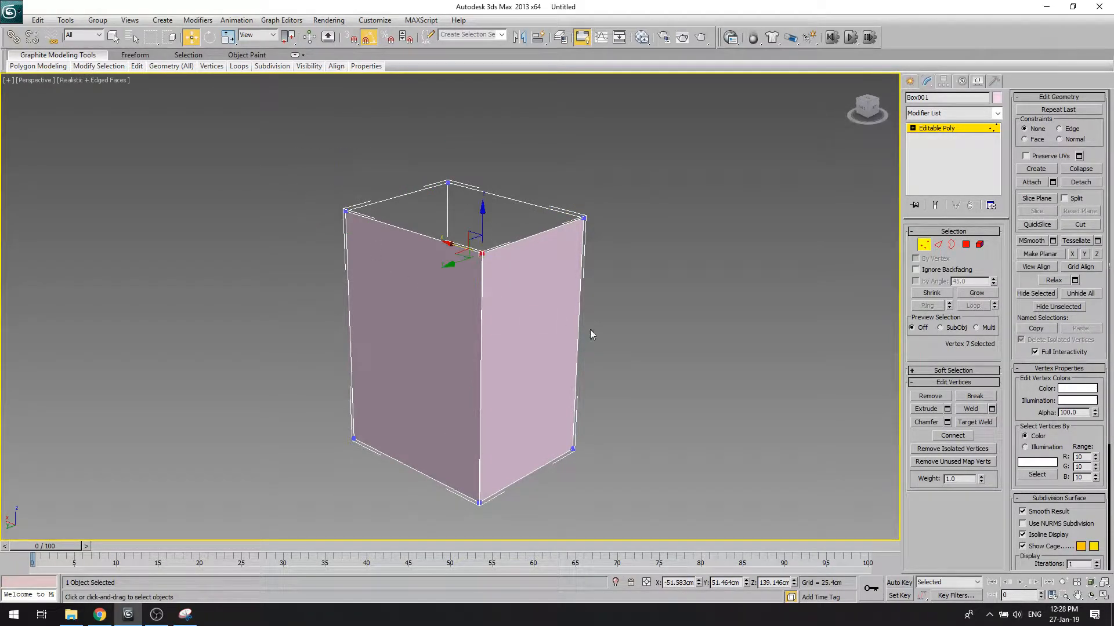
pyautogui.moveTo(565, 429); pyautogui.dragTo(636, 440)
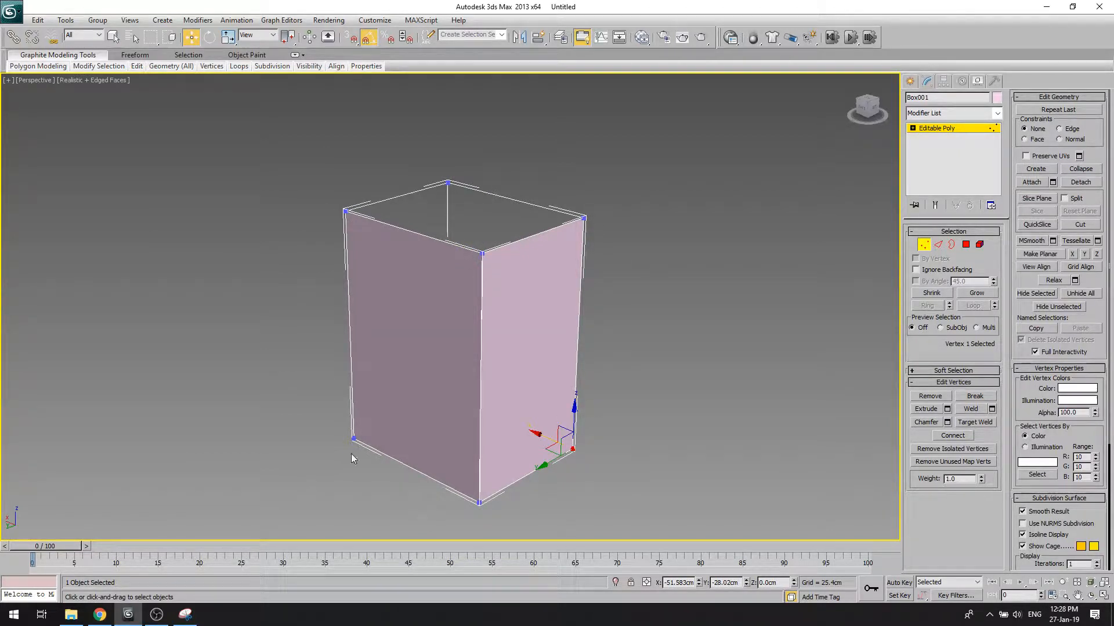
pyautogui.click(707, 299)
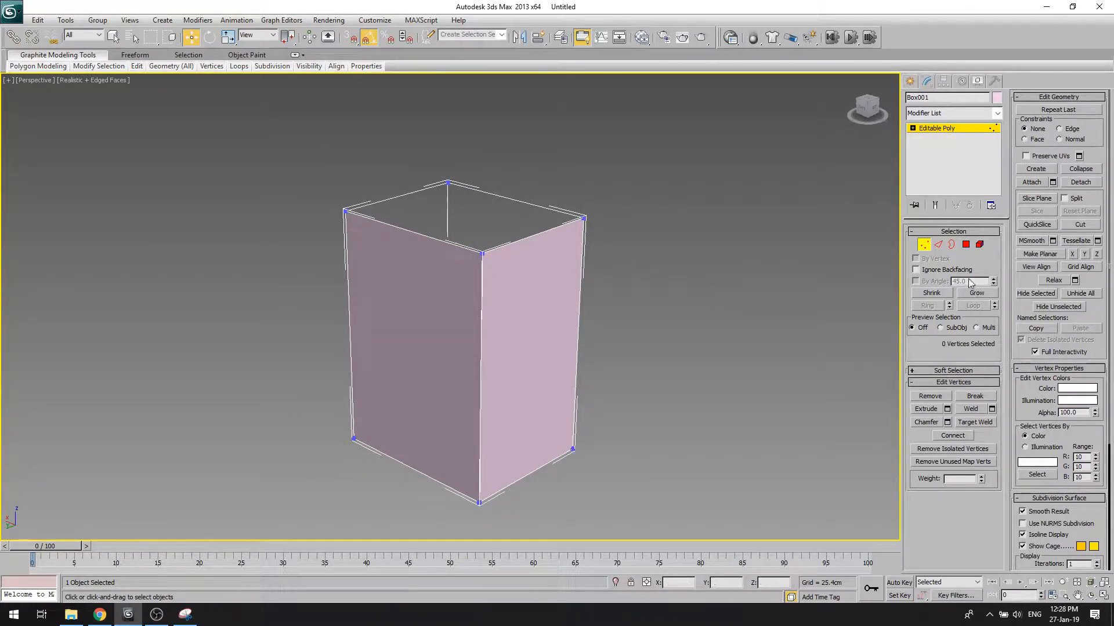
# Step: At edge level, select the box's rim edges and two vertical side edges one at a time
pyautogui.click(938, 244)
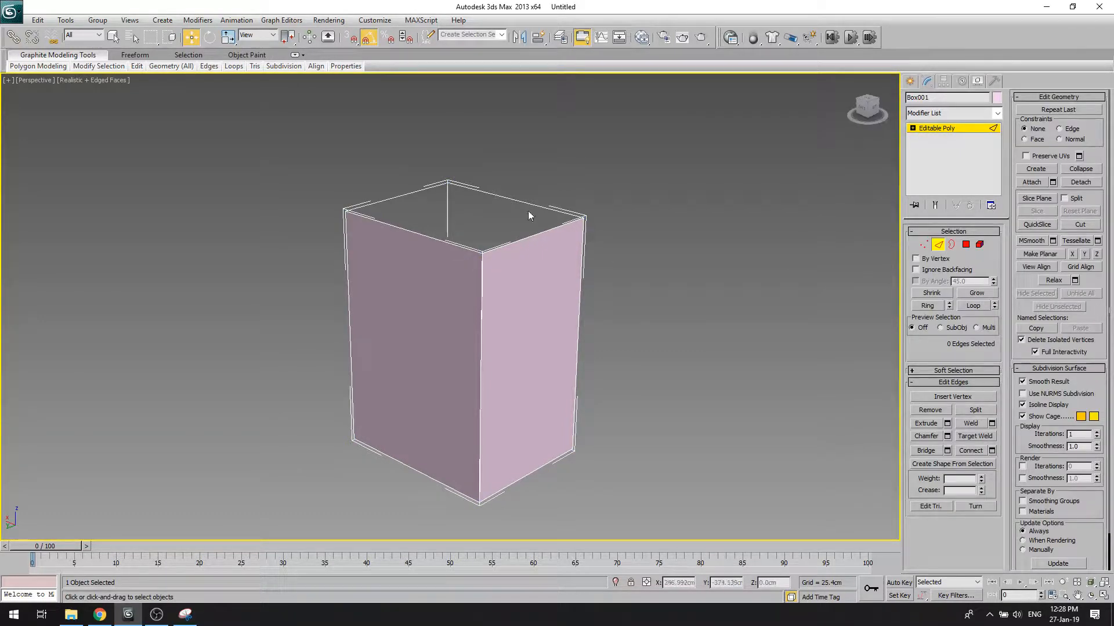
pyautogui.click(498, 198)
pyautogui.click(408, 195)
pyautogui.click(414, 234)
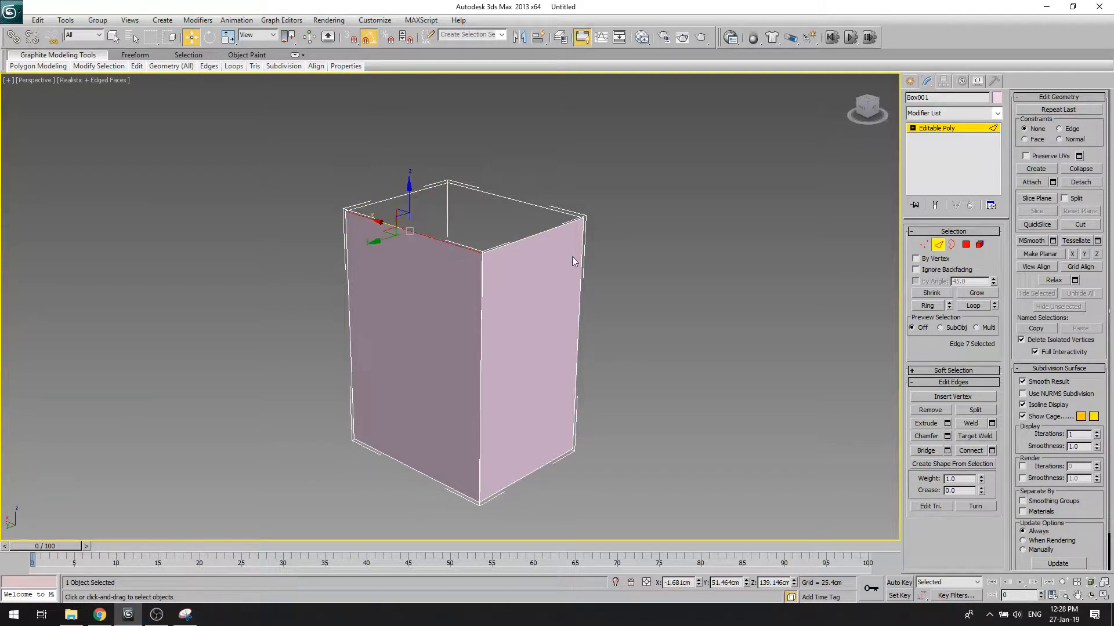
pyautogui.click(547, 233)
pyautogui.click(423, 237)
pyautogui.click(348, 315)
pyautogui.click(480, 371)
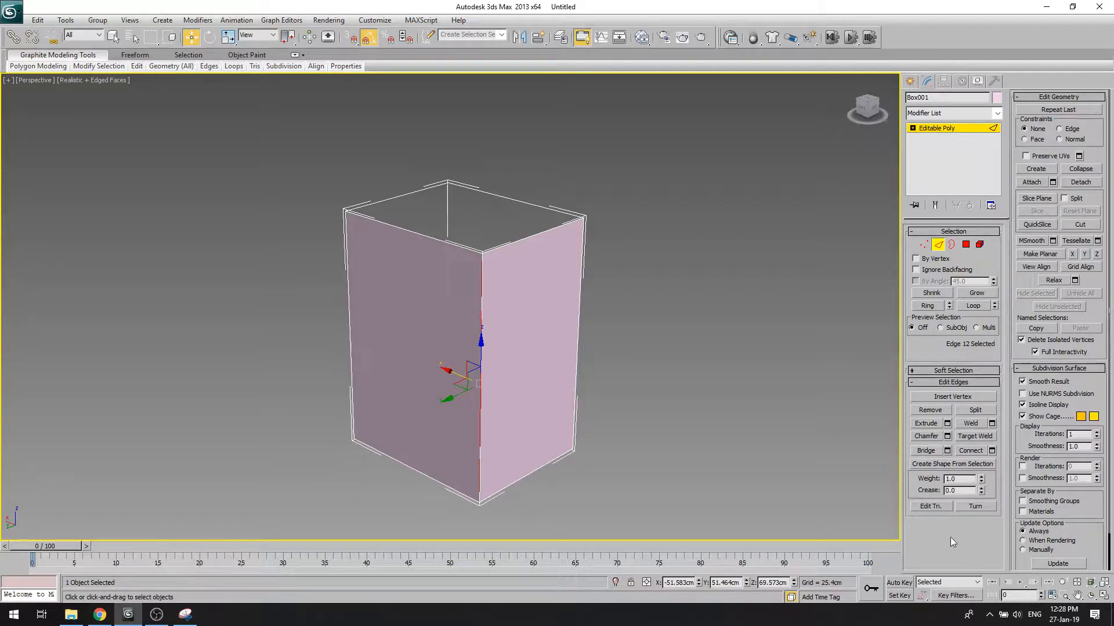
# Step: Use Edit Triangulation to view the hidden diagonals on the box's side and bottom faces, and exit the tool
pyautogui.click(931, 506)
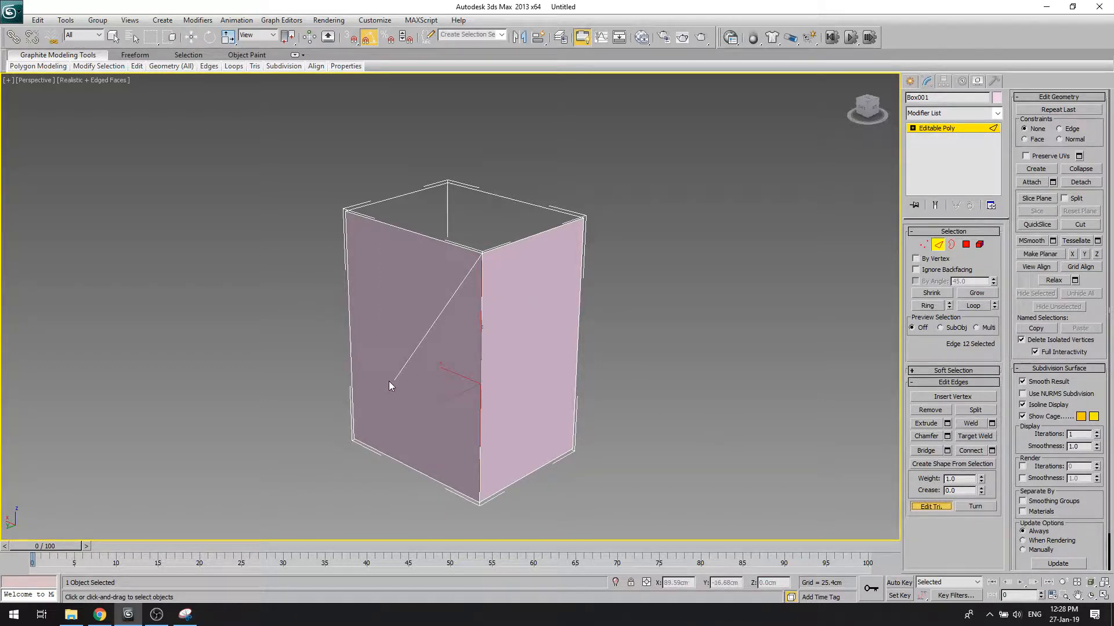
pyautogui.click(1091, 596)
pyautogui.moveTo(447, 330); pyautogui.dragTo(562, 248)
pyautogui.hotkey('ctrl', 'shift', 't')
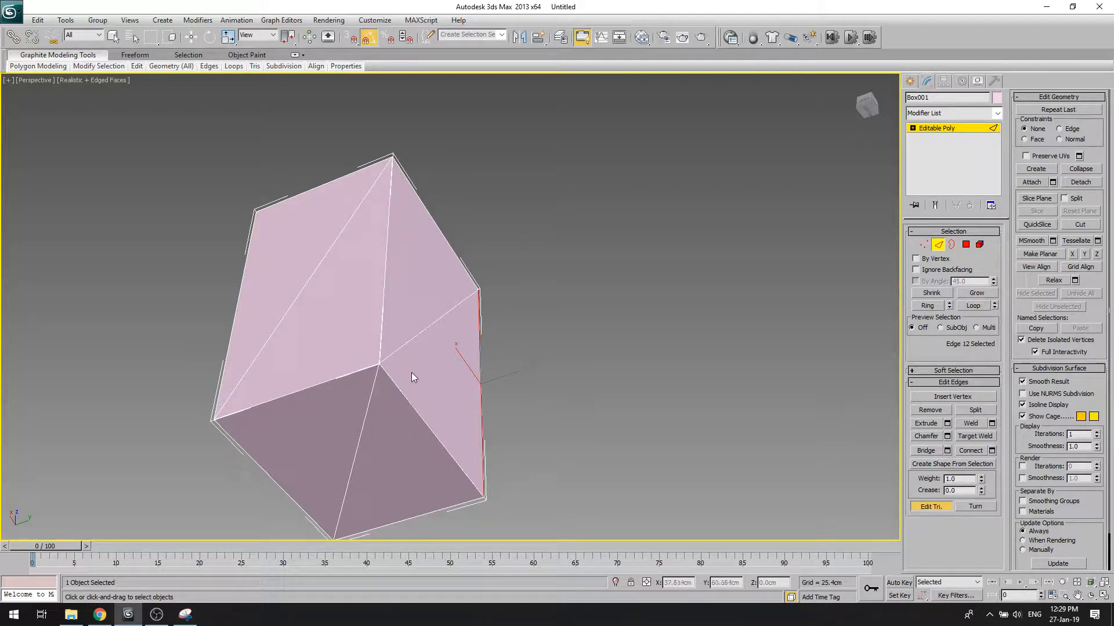
pyautogui.click(1091, 596)
pyautogui.moveTo(510, 275); pyautogui.dragTo(418, 368)
pyautogui.rightClick(658, 359)
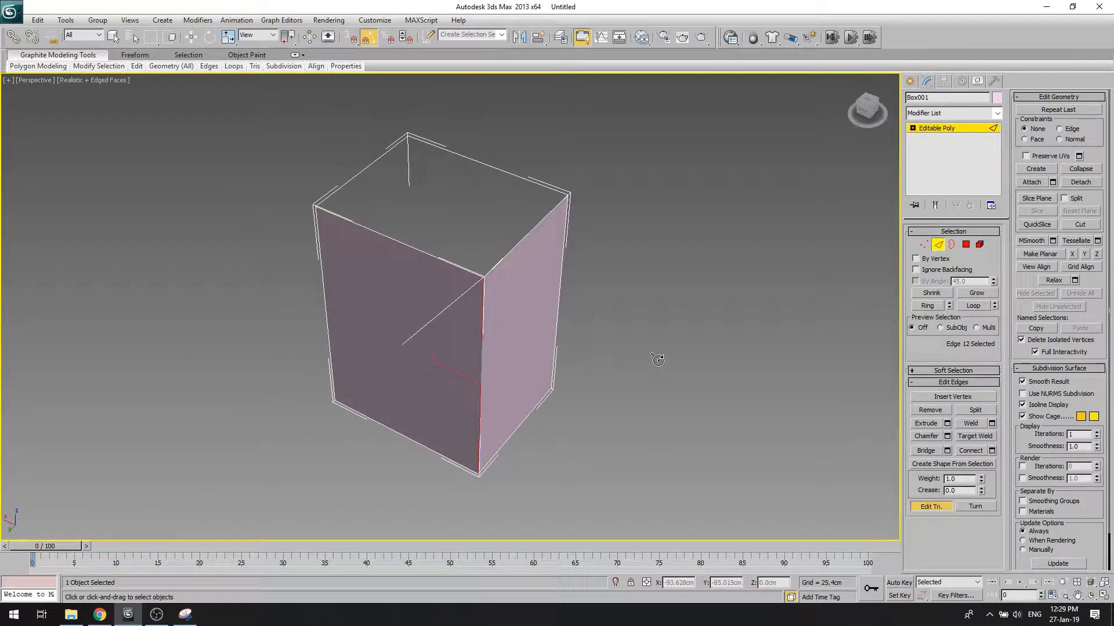
pyautogui.click(927, 506)
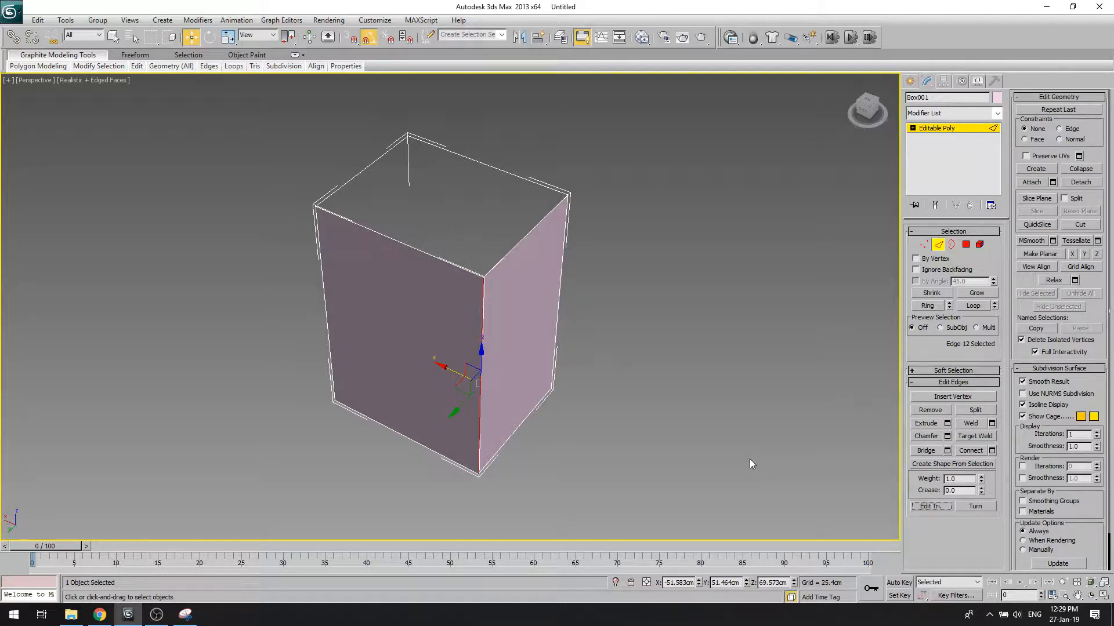
# Step: Select the open rim's edges individually, ending with the front-left rim edge
pyautogui.click(1090, 596)
pyautogui.moveTo(493, 309); pyautogui.dragTo(480, 303)
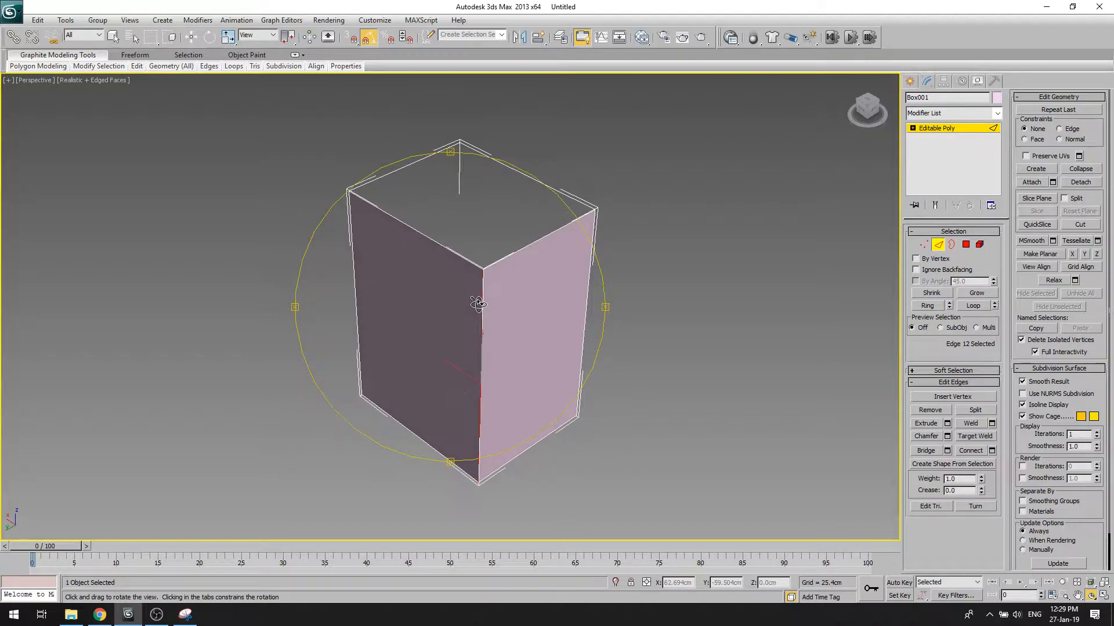
pyautogui.press('w')
pyautogui.click(404, 170)
pyautogui.click(424, 235)
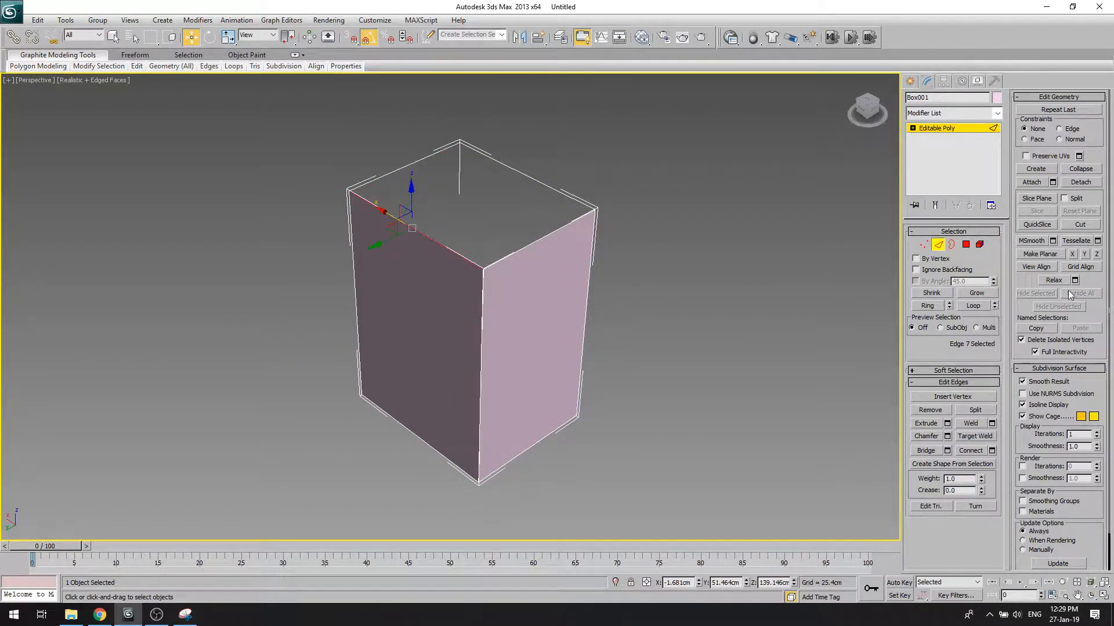
# Step: At border level, select the box's open top border, clear the selection, and select the border again
pyautogui.click(951, 245)
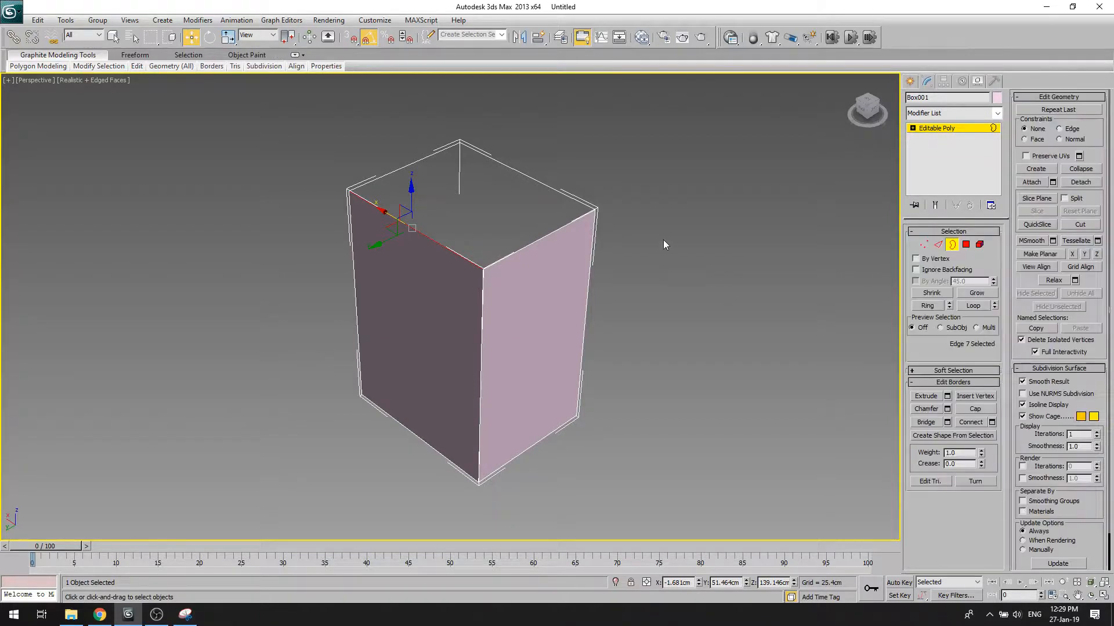
pyautogui.click(533, 181)
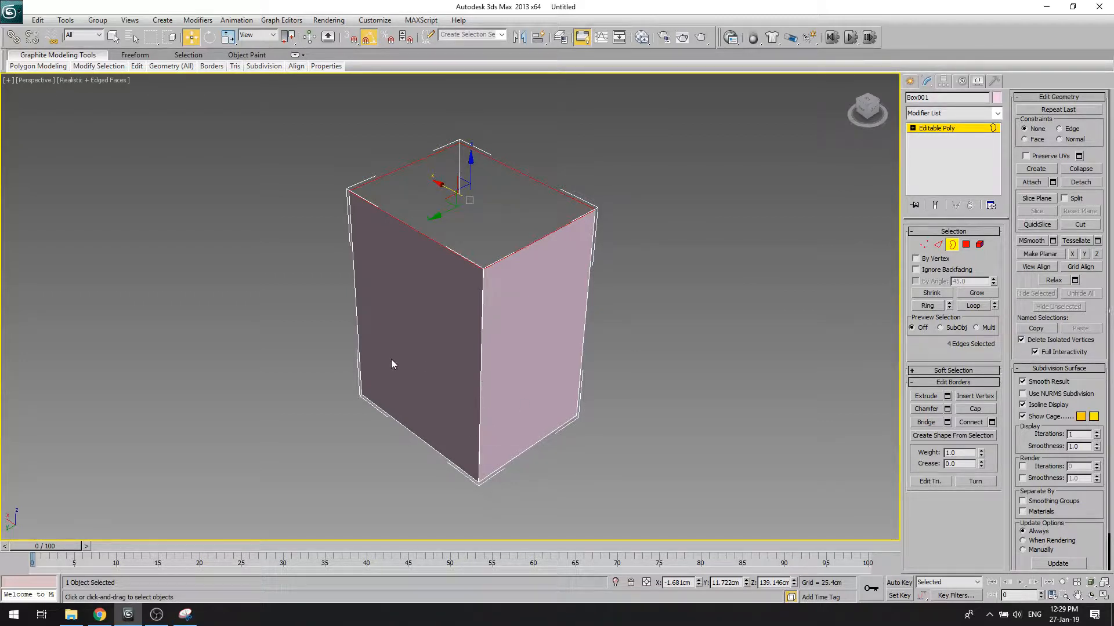
pyautogui.click(734, 255)
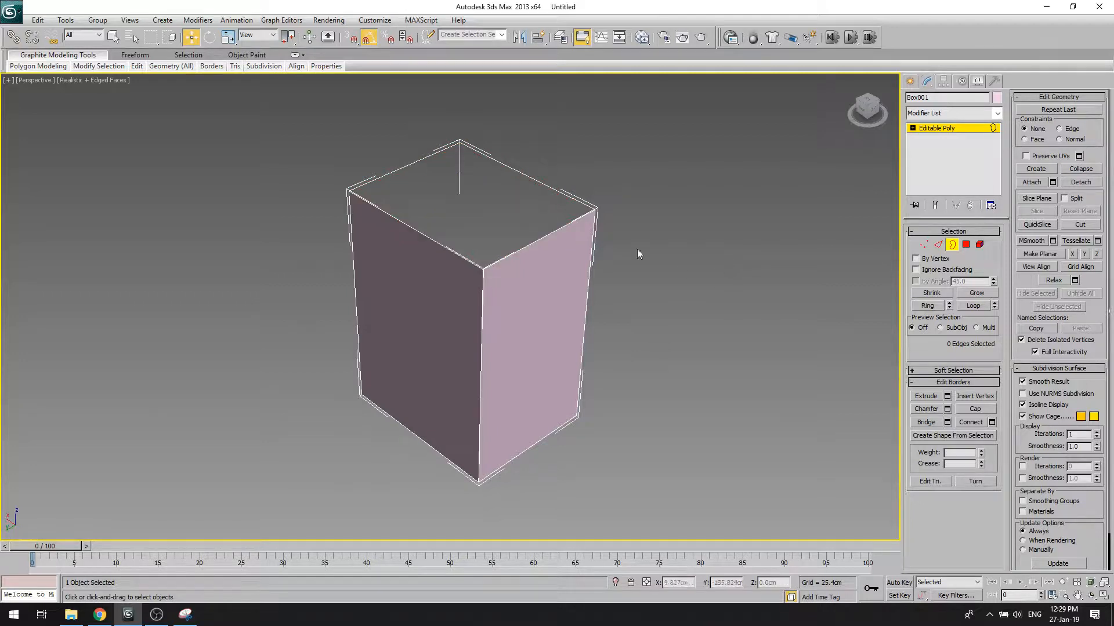
pyautogui.click(529, 177)
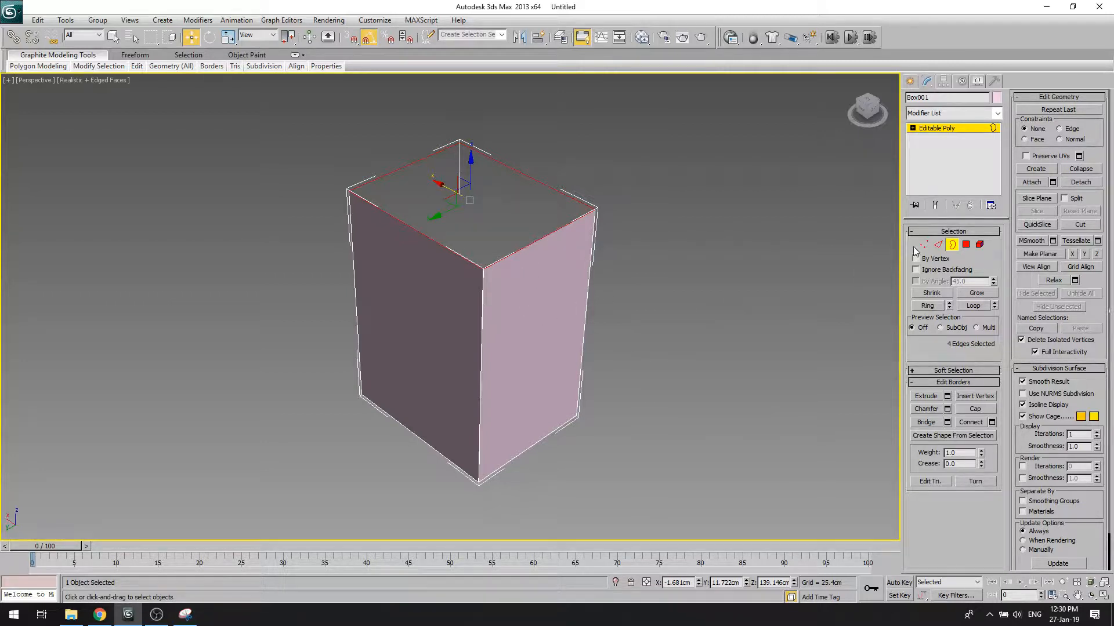
# Step: At polygon level, select the box's right side polygon and the left one in turn, examining them from another angle
pyautogui.click(966, 245)
pyautogui.click(546, 368)
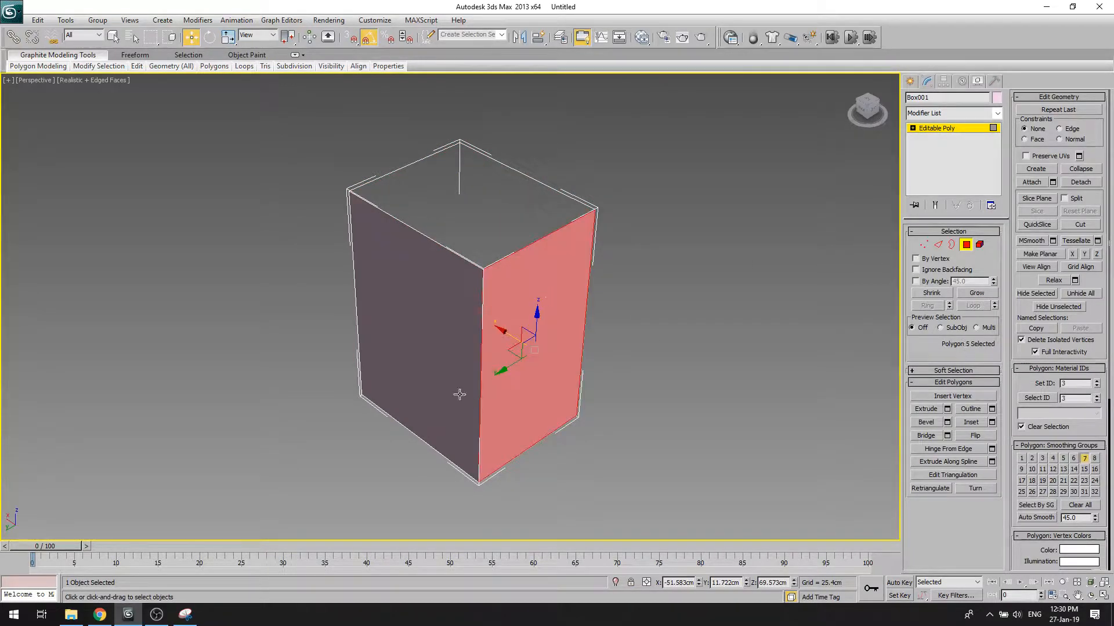
pyautogui.click(462, 401)
pyautogui.click(1090, 597)
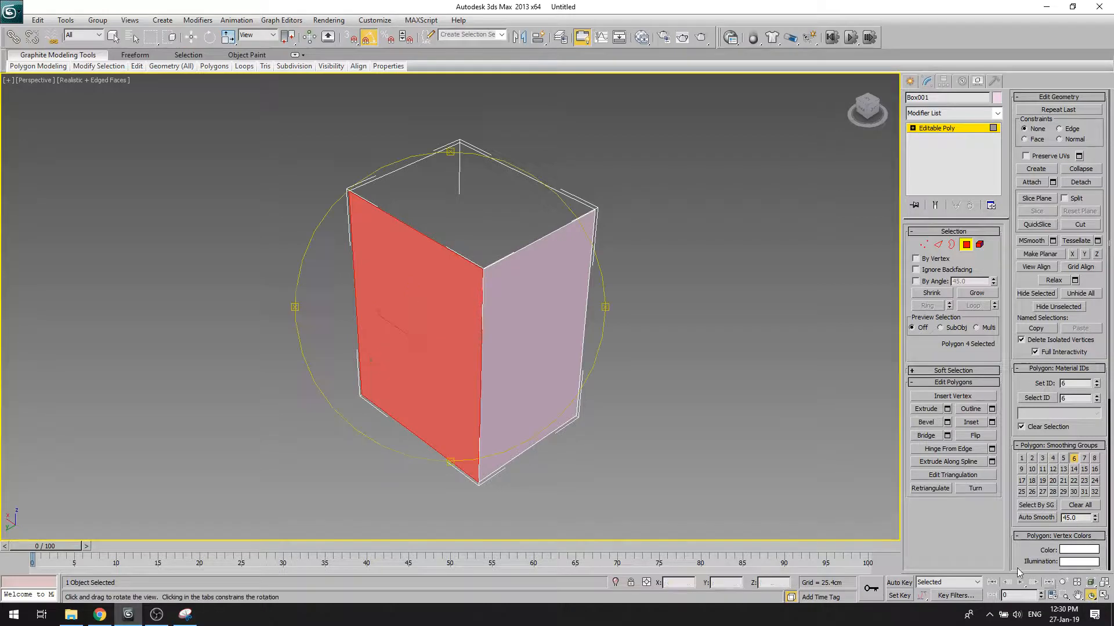
pyautogui.moveTo(428, 266); pyautogui.dragTo(364, 318)
pyautogui.moveTo(523, 335)
pyautogui.mouseDown()
pyautogui.moveTo(472, 277)
pyautogui.moveTo(515, 326)
pyautogui.moveTo(417, 319)
pyautogui.moveTo(517, 332)
pyautogui.mouseUp()
pyautogui.press('w')
# Step: At element level, select the entire box as one element and examine its selected faces
pyautogui.click(980, 244)
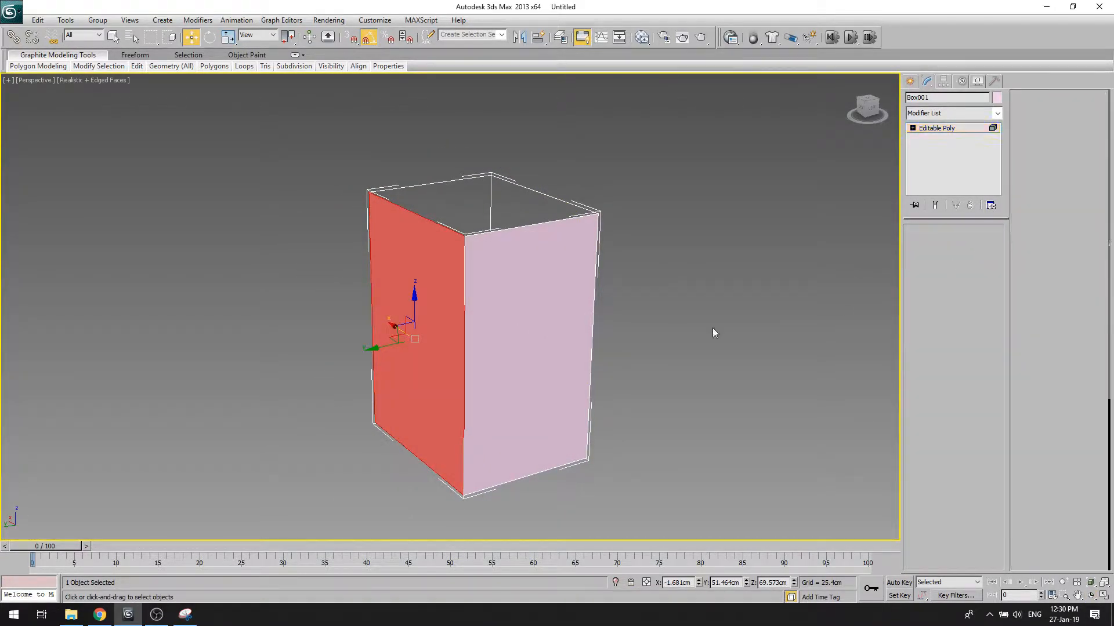
pyautogui.click(528, 282)
pyautogui.click(1090, 596)
pyautogui.moveTo(468, 341); pyautogui.dragTo(381, 288)
pyautogui.click(1077, 596)
pyautogui.moveTo(683, 360); pyautogui.dragTo(593, 335)
pyautogui.press('w')
# Step: At polygon level, clone the box's right side polygon outward along X using Clone To Element
pyautogui.click(966, 246)
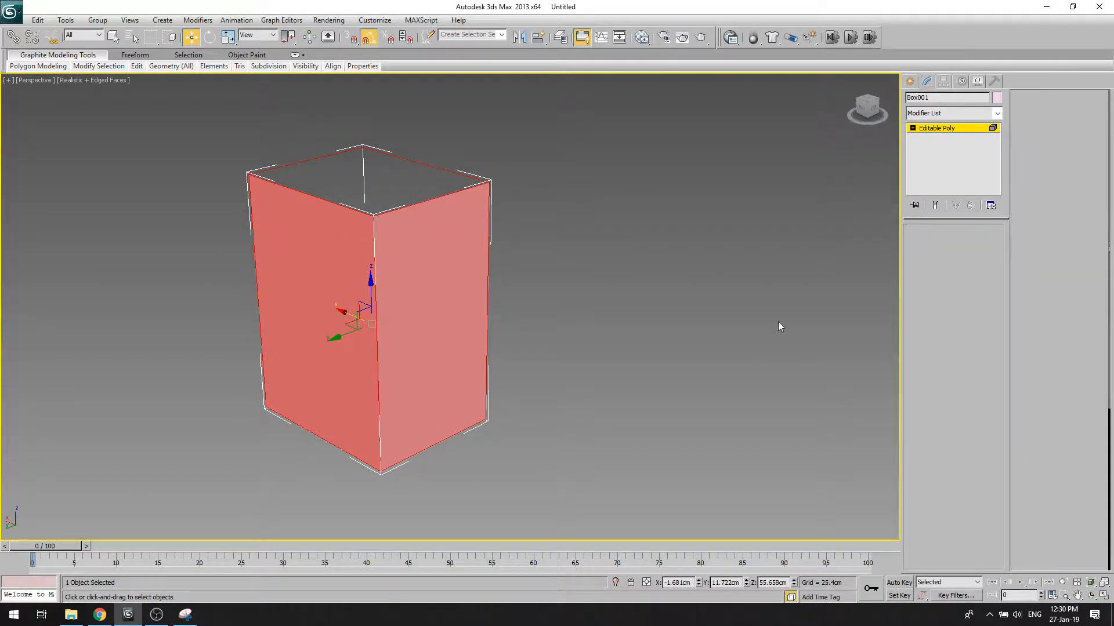
pyautogui.click(777, 321)
pyautogui.click(381, 314)
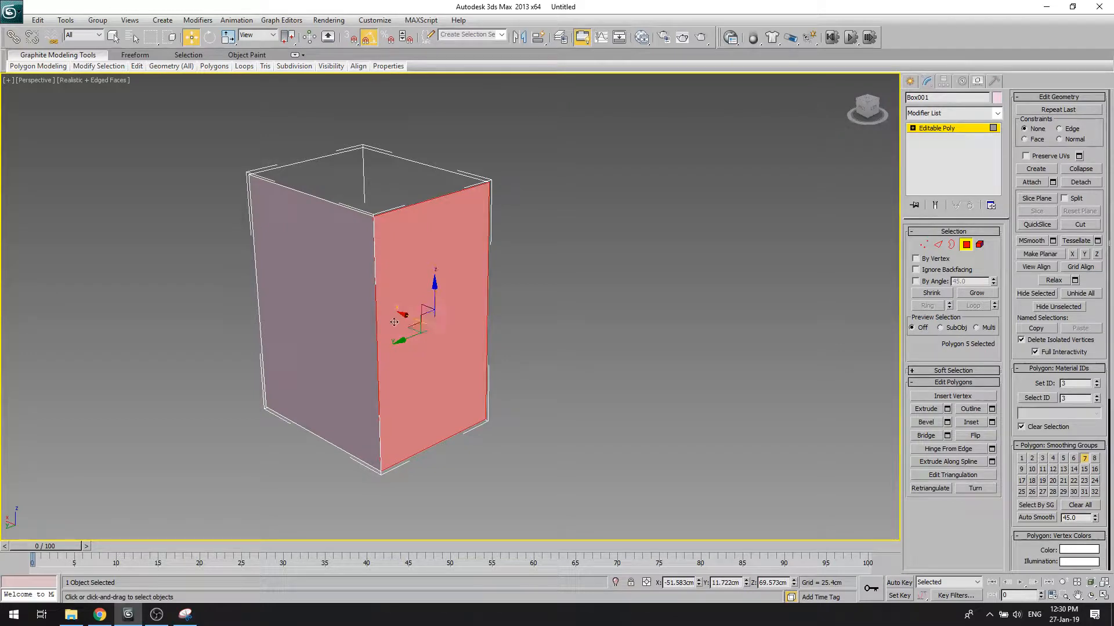
pyautogui.moveTo(407, 316)
pyautogui.keyDown('shift'); pyautogui.mouseDown()
pyautogui.moveTo(562, 350)
pyautogui.moveTo(533, 360)
pyautogui.moveTo(546, 365)
pyautogui.mouseUp(); pyautogui.keyUp('shift')
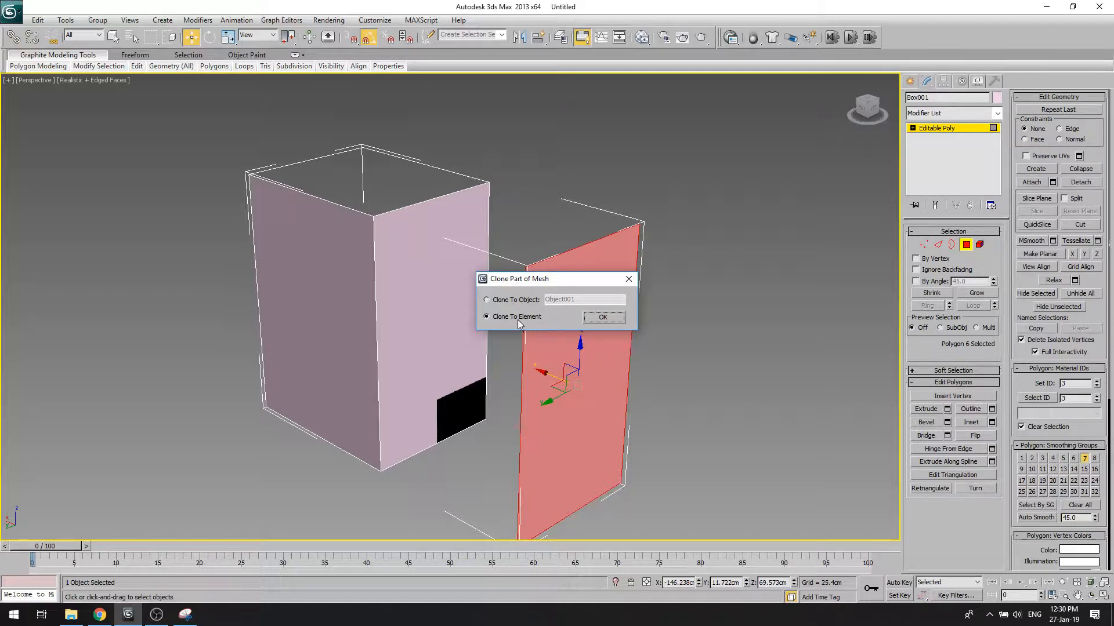
pyautogui.click(604, 318)
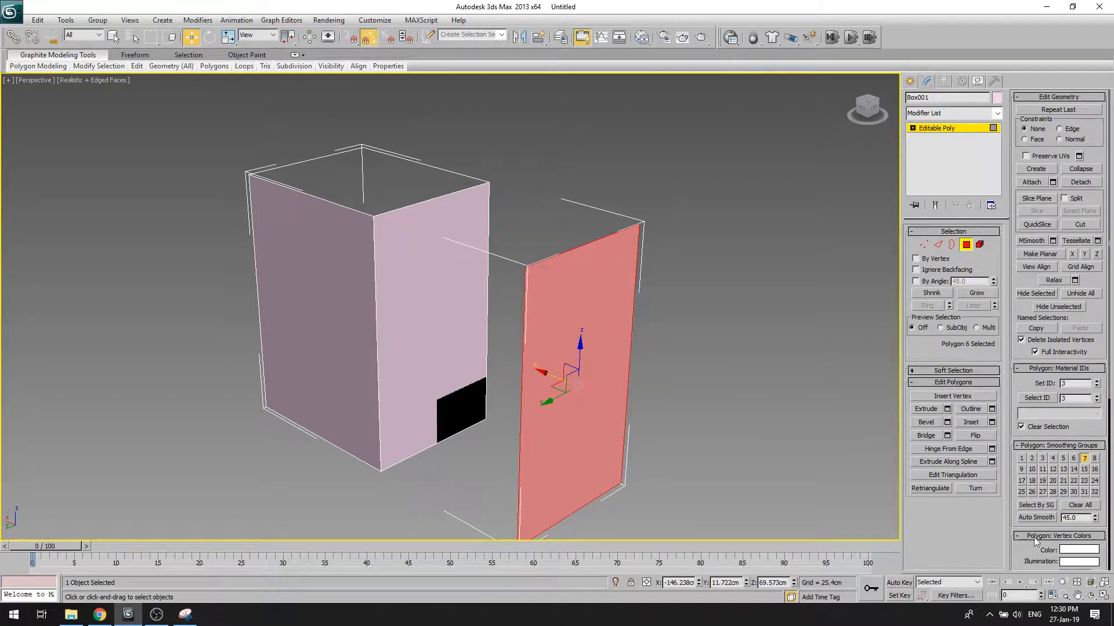
# Step: At element level, alternately select the open box and the cloned polygon as separate elements
pyautogui.click(1091, 596)
pyautogui.moveTo(493, 329)
pyautogui.mouseDown()
pyautogui.moveTo(512, 329)
pyautogui.moveTo(502, 330)
pyautogui.mouseUp()
pyautogui.scroll(-3, 501, 329)
pyautogui.click(969, 244)
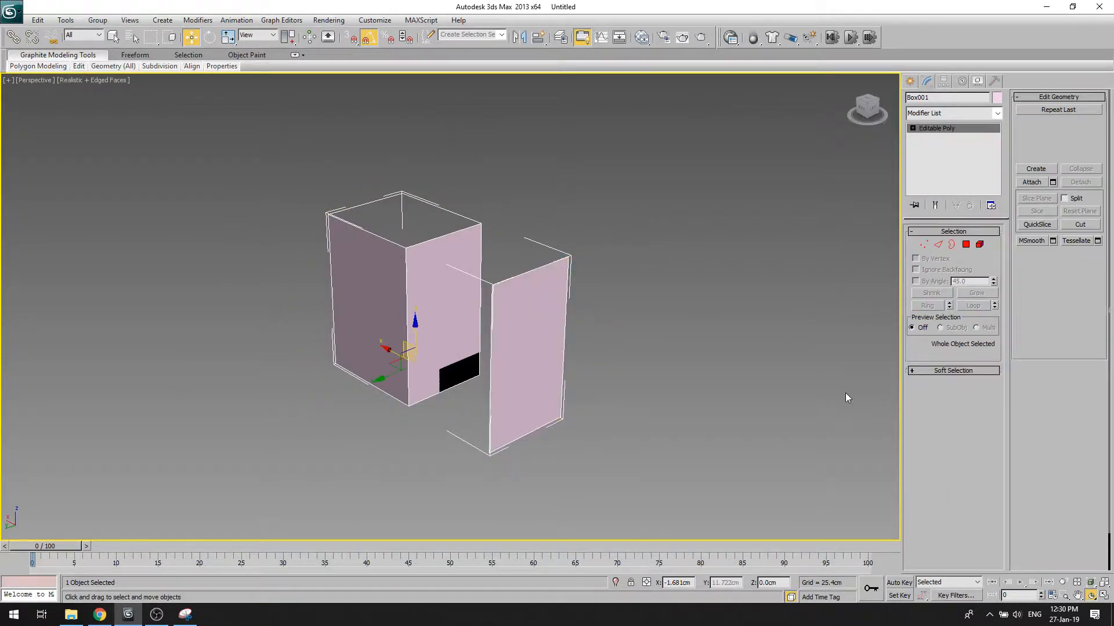
pyautogui.click(1091, 595)
pyautogui.moveTo(493, 273); pyautogui.dragTo(461, 249)
pyautogui.rightClick(695, 251)
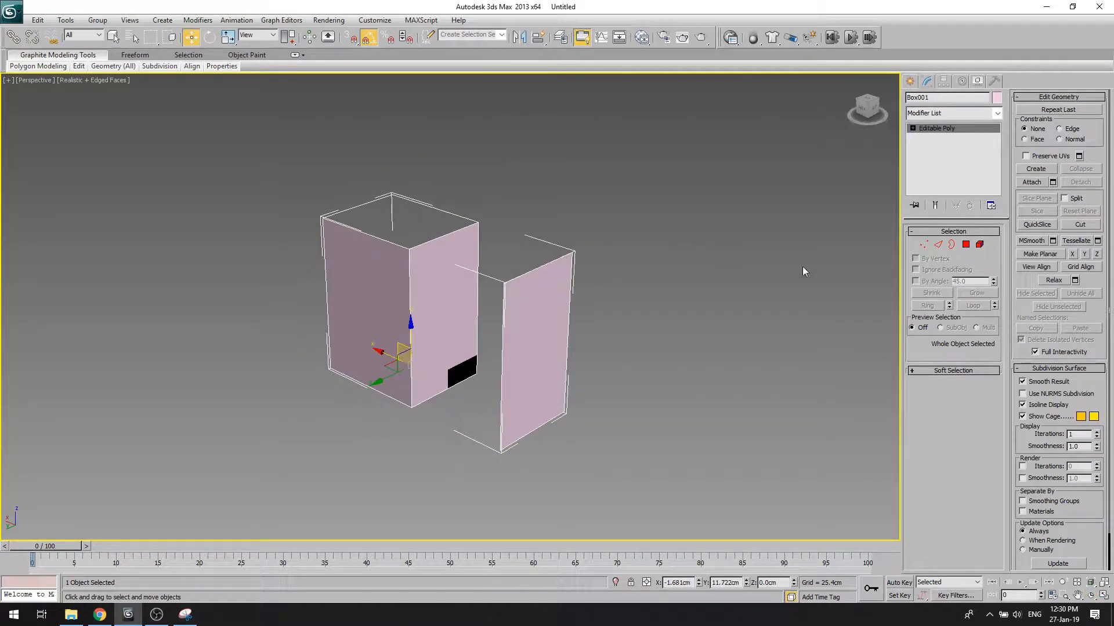
pyautogui.click(979, 244)
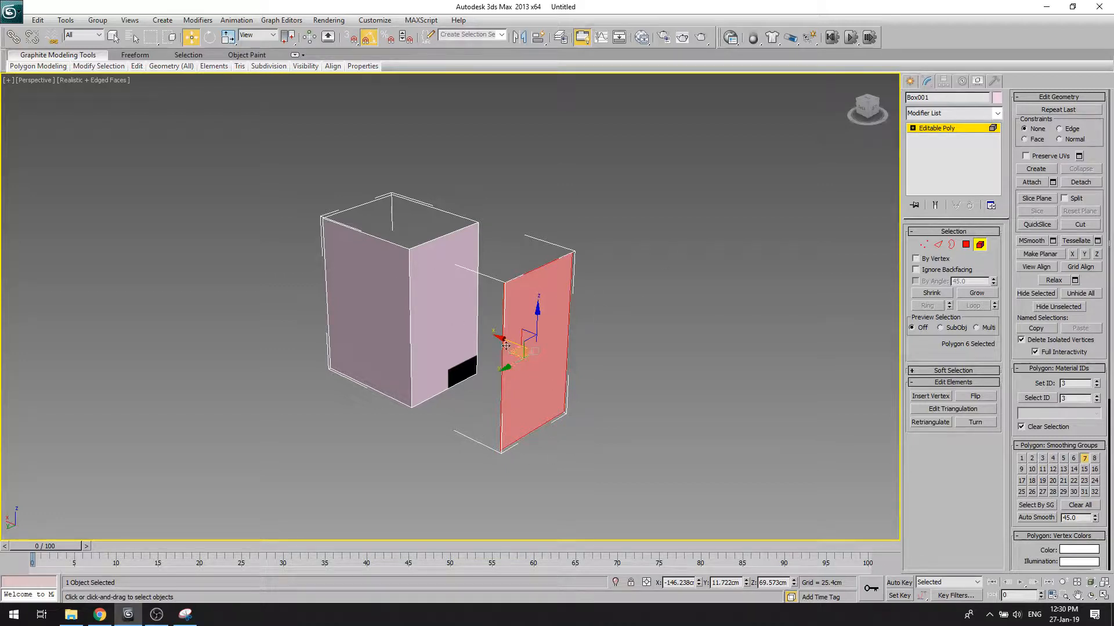
pyautogui.click(433, 263)
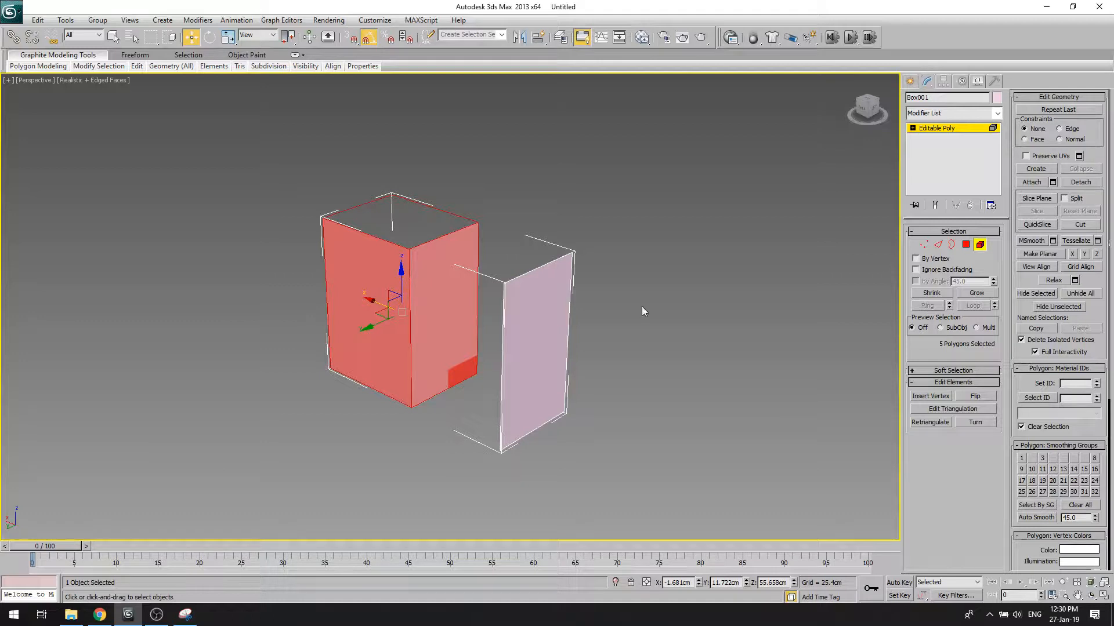
pyautogui.click(523, 298)
pyautogui.click(429, 289)
pyautogui.click(564, 313)
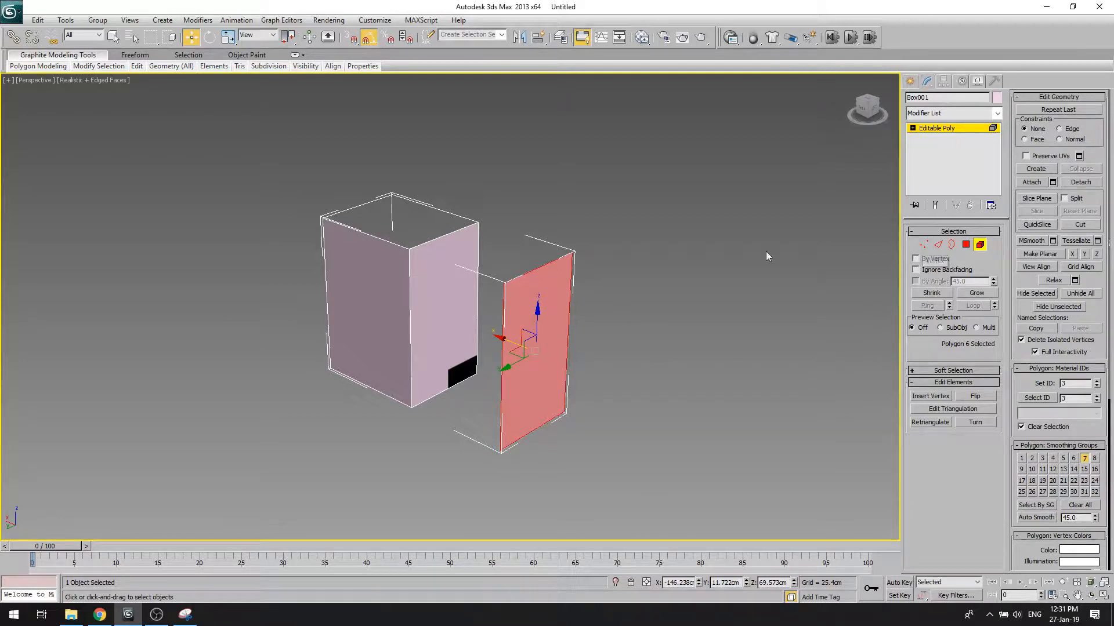
# Step: Target Weld the cloned polygon's two bottom vertices to the box's nearest top rim corners, and leave the tool
pyautogui.click(922, 244)
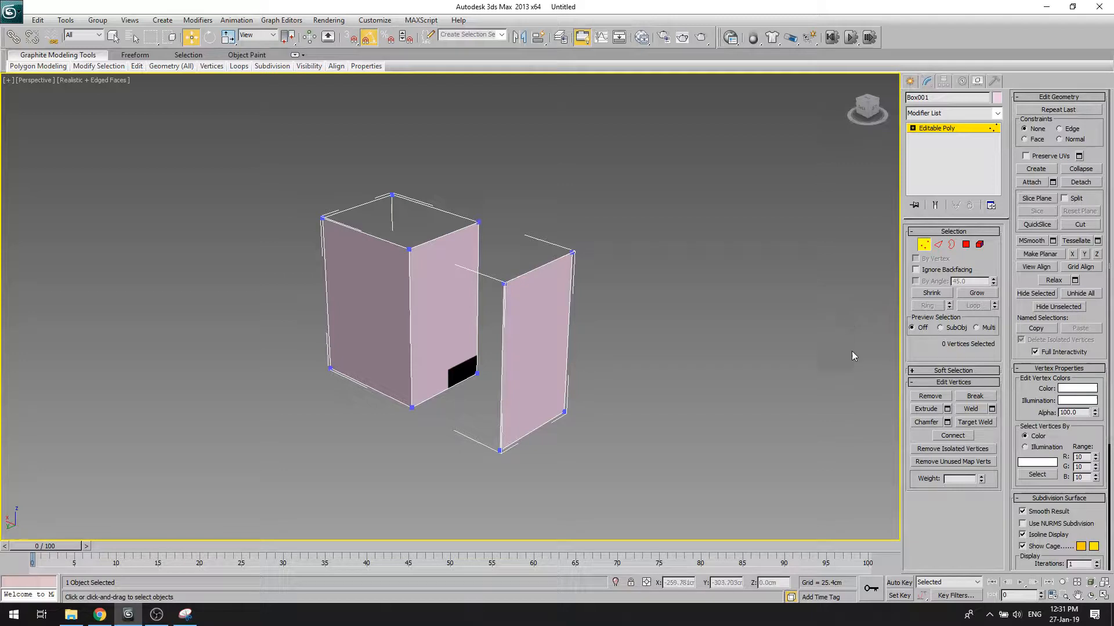
pyautogui.click(981, 423)
pyautogui.click(500, 451)
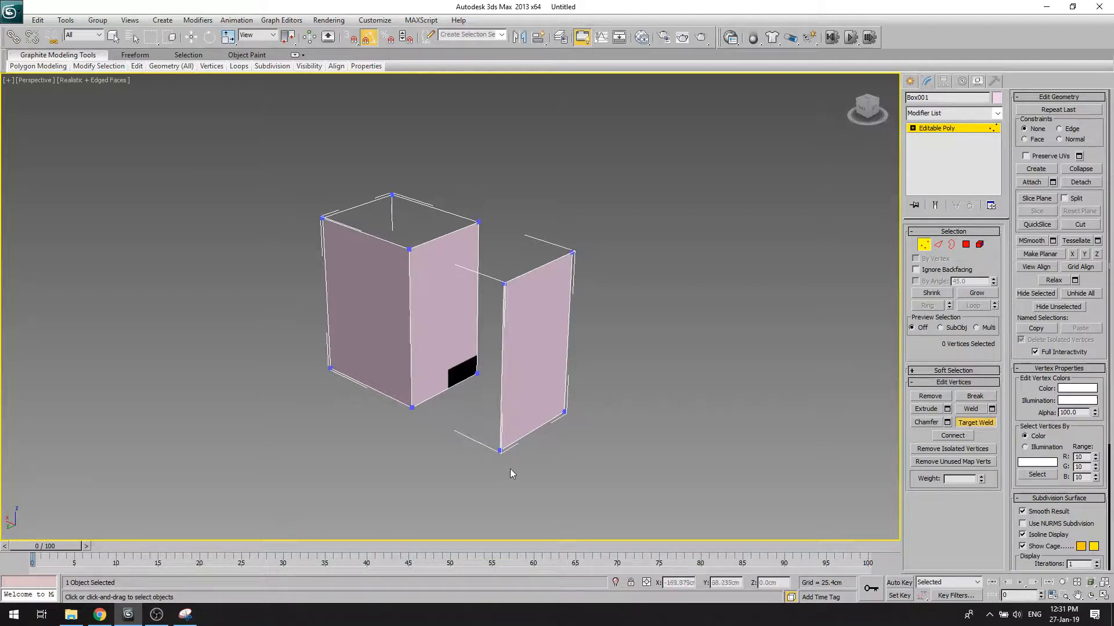
pyautogui.click(500, 450)
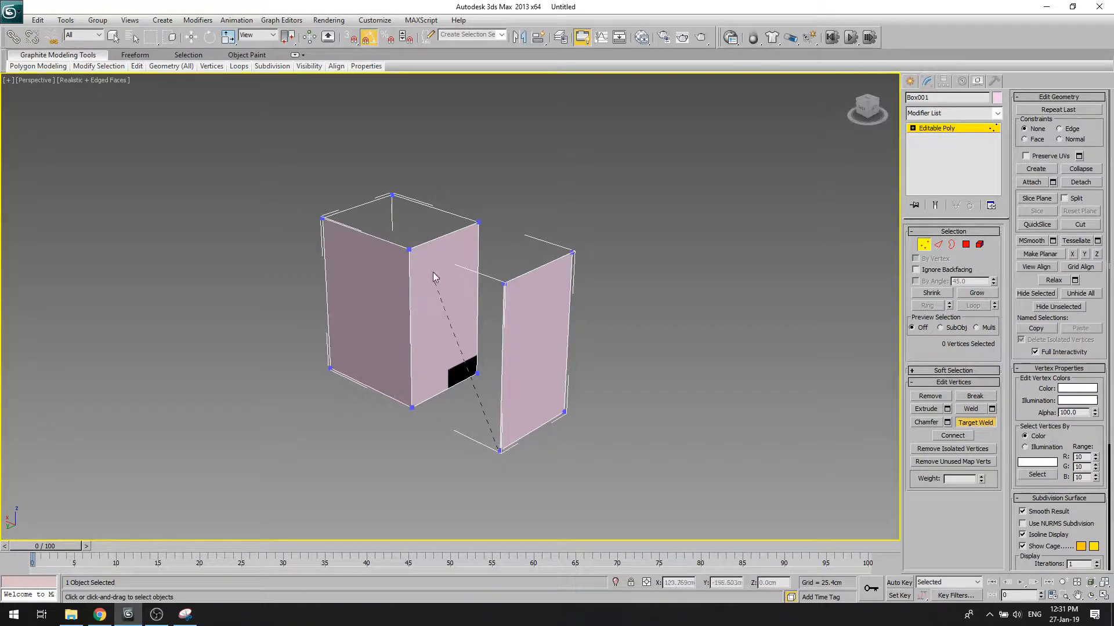
pyautogui.click(408, 248)
pyautogui.click(564, 412)
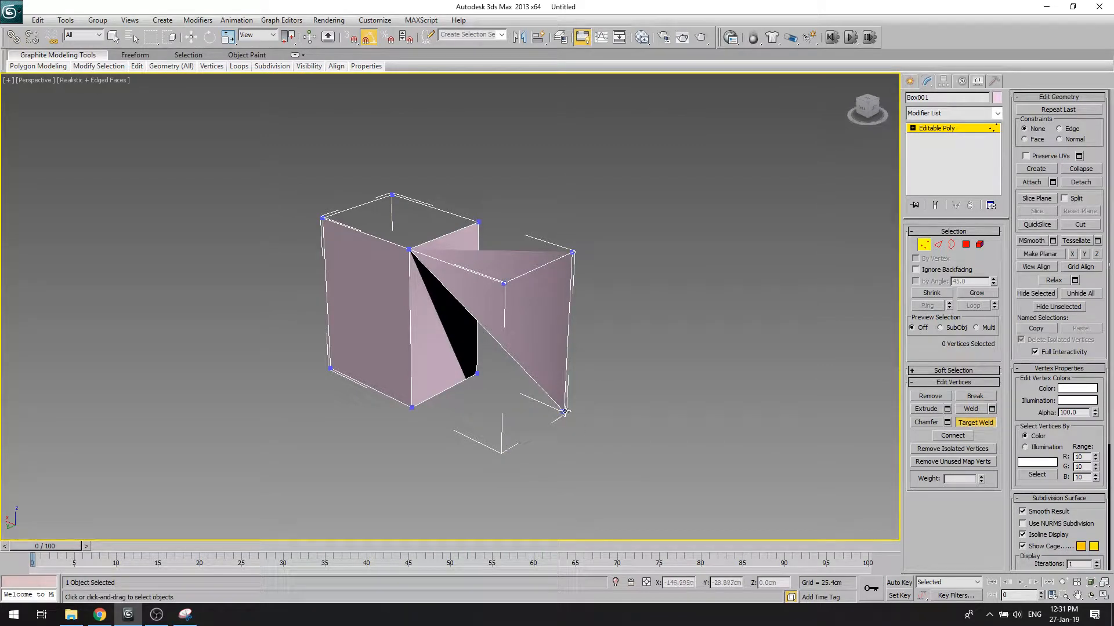
pyautogui.click(478, 223)
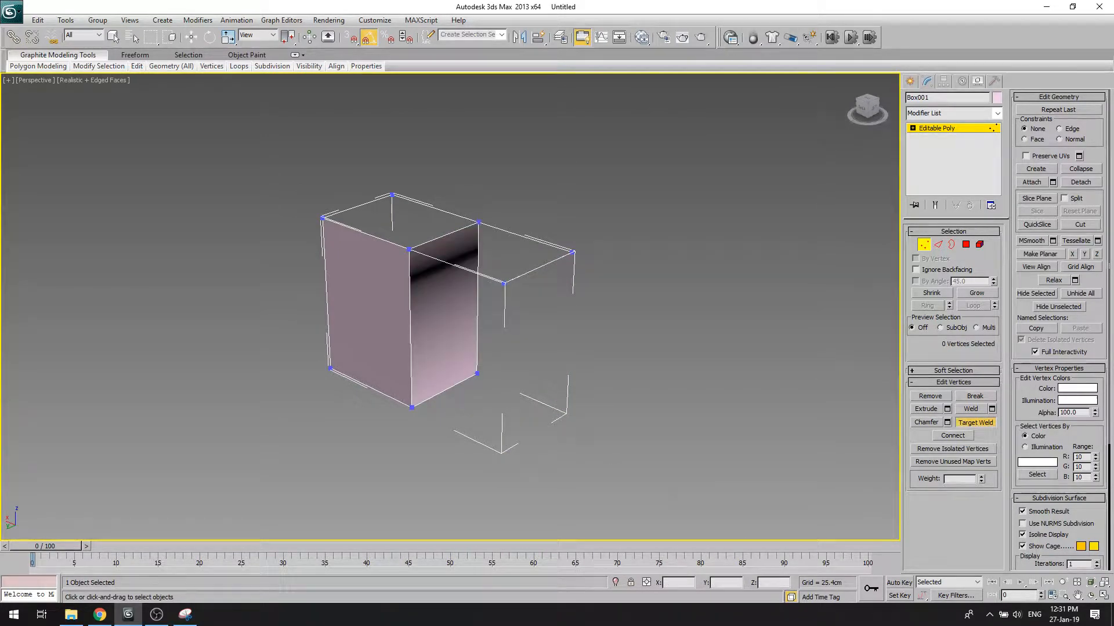
pyautogui.click(1091, 596)
pyautogui.moveTo(400, 283); pyautogui.dragTo(402, 227)
pyautogui.rightClick(537, 232)
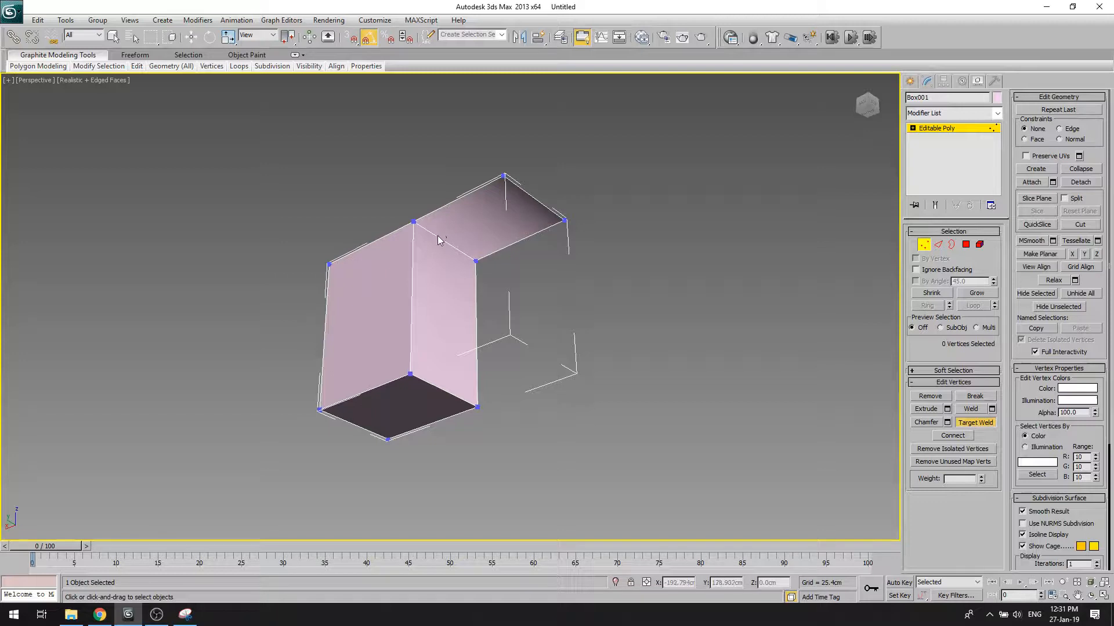
pyautogui.click(991, 426)
# Step: At element level, select the box with its welded flap as one element, and clear the selection
pyautogui.click(978, 244)
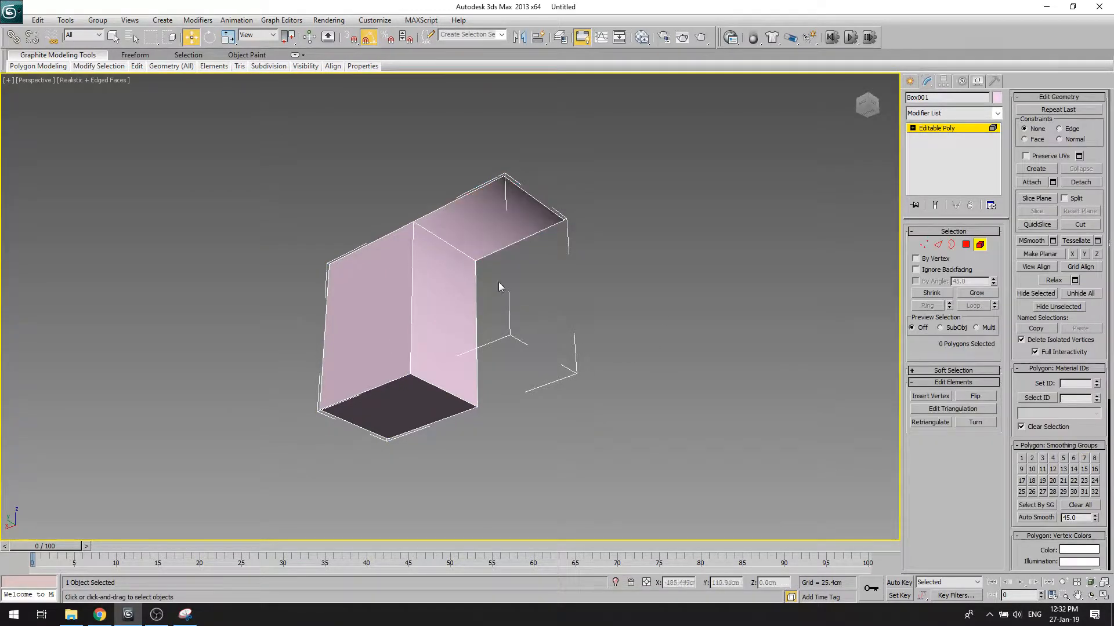
pyautogui.click(449, 283)
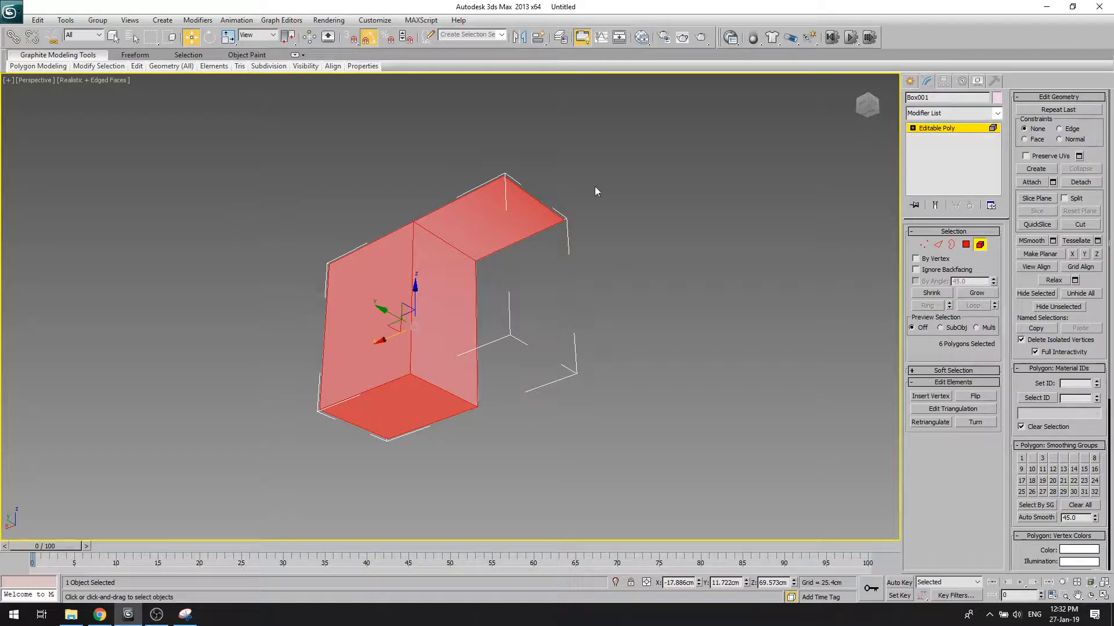
pyautogui.click(651, 298)
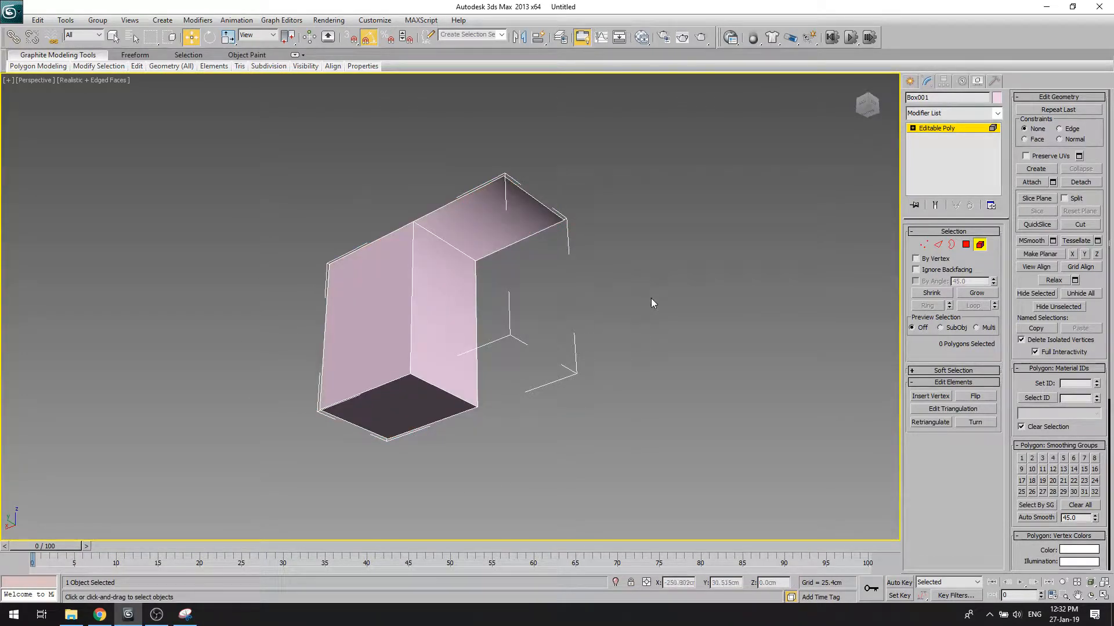
pyautogui.click(1091, 596)
pyautogui.moveTo(472, 244); pyautogui.dragTo(335, 198)
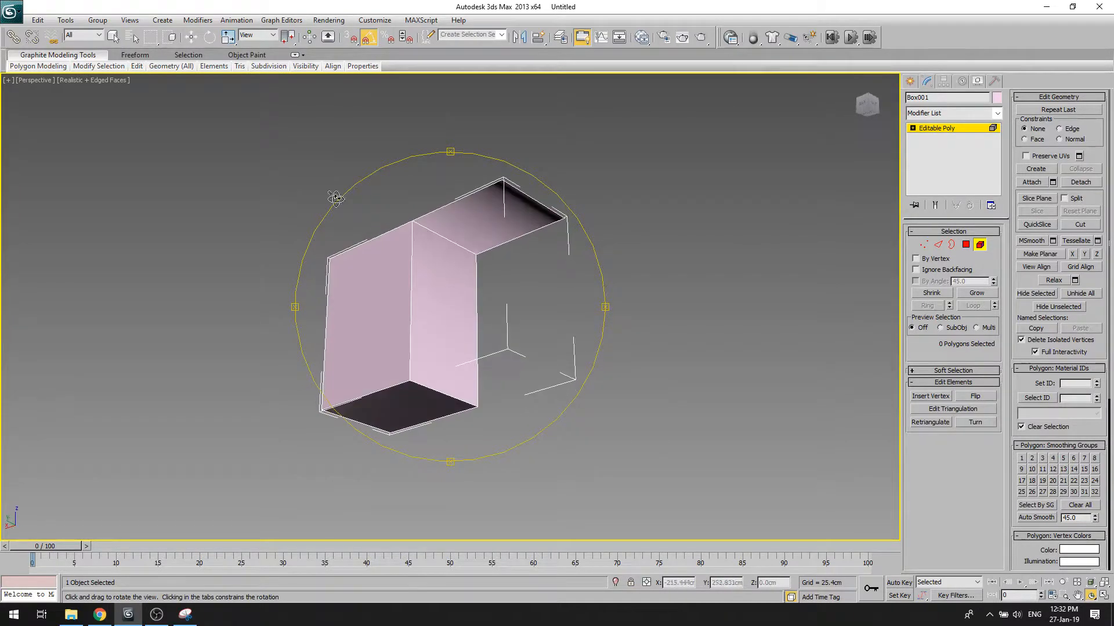
# Step: Leave element level, select a rim corner at vertex level, and select the back top edge at edge level
pyautogui.scroll(5, 336, 199)
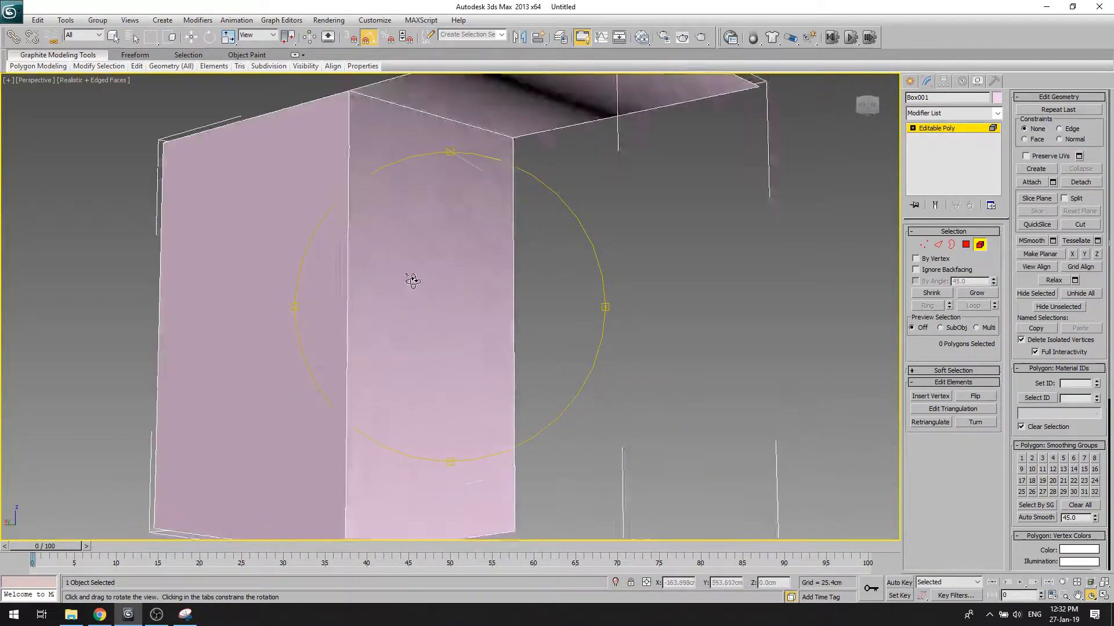
pyautogui.scroll(-5, 413, 281)
pyautogui.moveTo(429, 260); pyautogui.dragTo(471, 310)
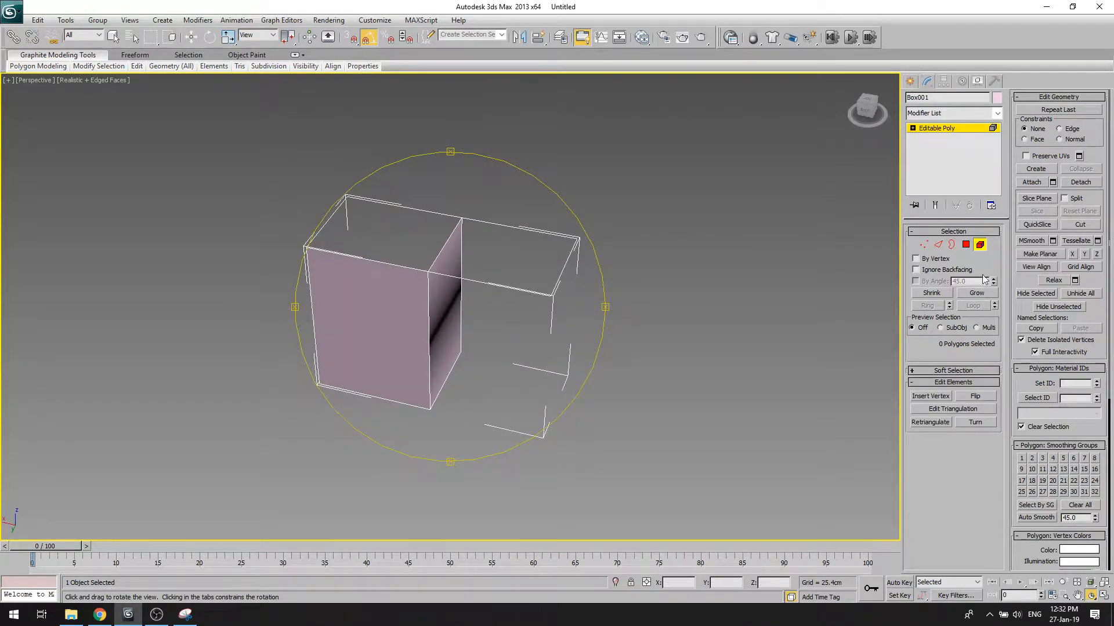
pyautogui.click(979, 244)
pyautogui.press('w')
pyautogui.click(923, 244)
pyautogui.moveTo(477, 232); pyautogui.dragTo(477, 232)
pyautogui.click(938, 245)
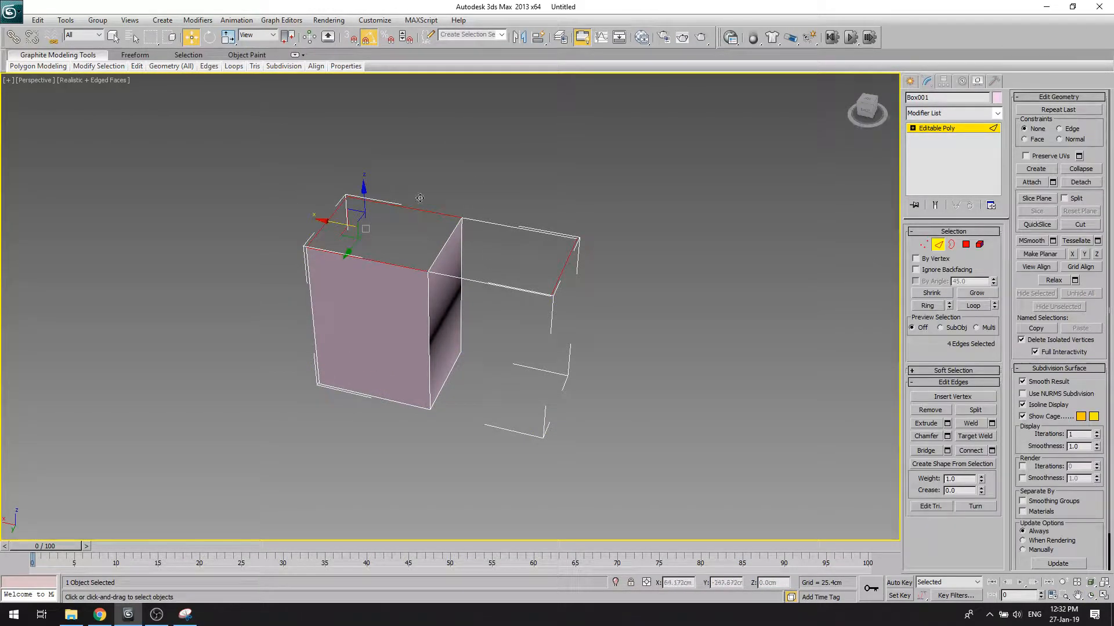
pyautogui.click(406, 209)
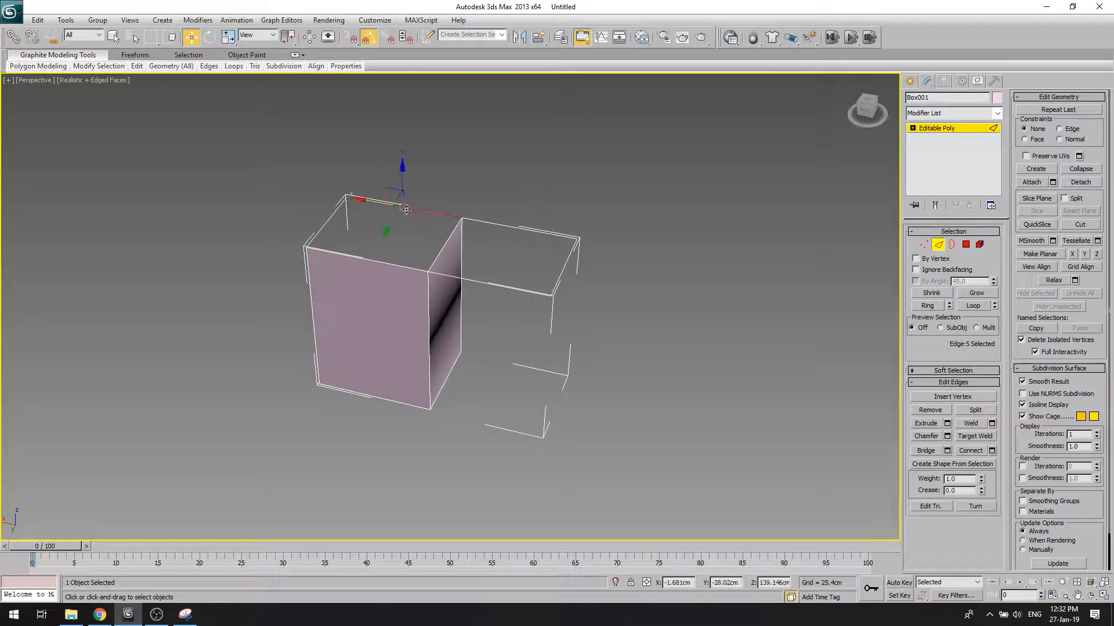
# Step: Select the open border, the front and dividing polygons, and the whole element at their respective sub-object levels
pyautogui.click(952, 245)
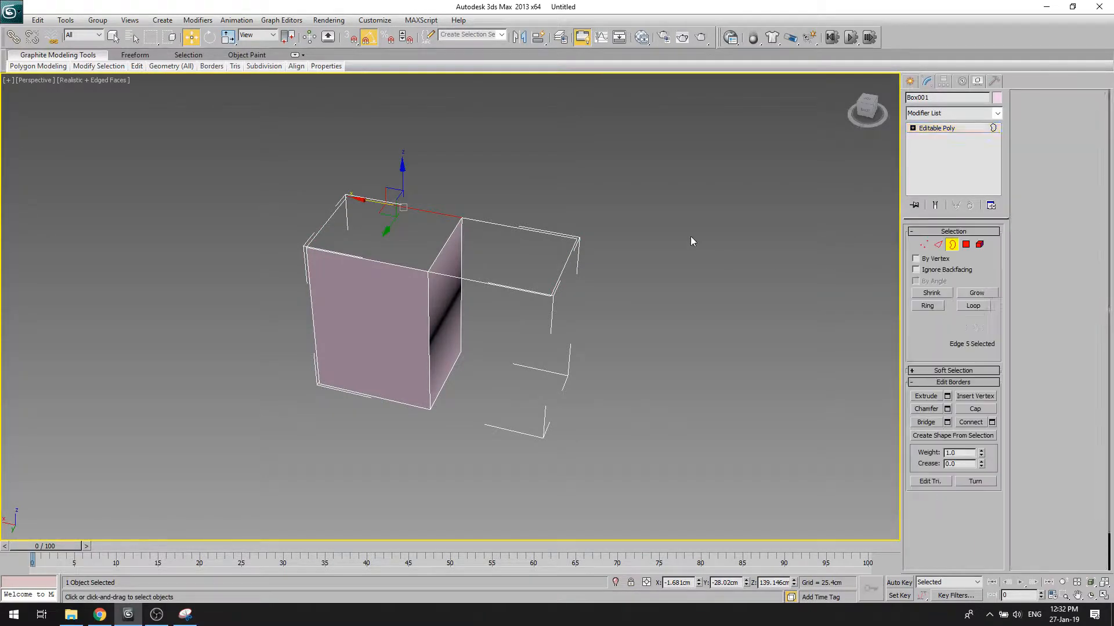
pyautogui.click(365, 260)
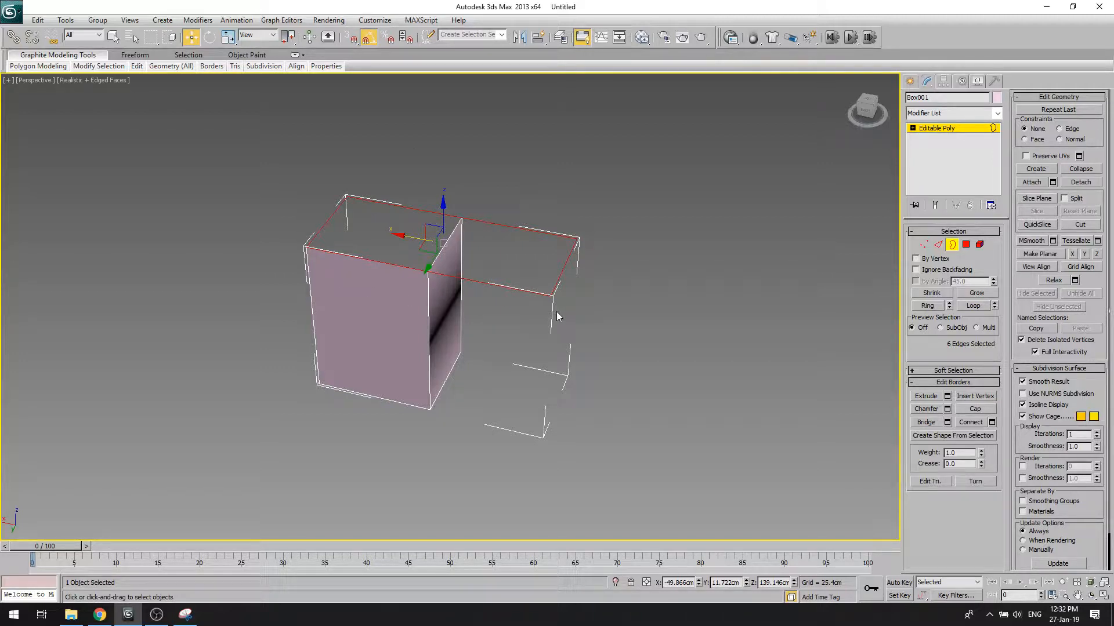
pyautogui.click(966, 244)
pyautogui.click(405, 319)
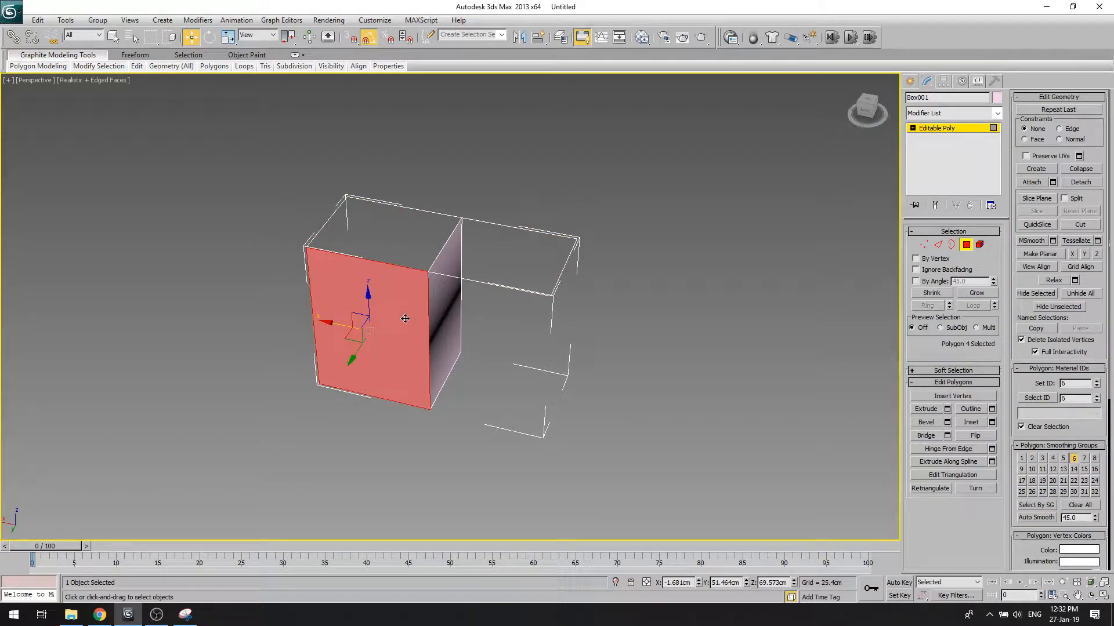
pyautogui.click(438, 314)
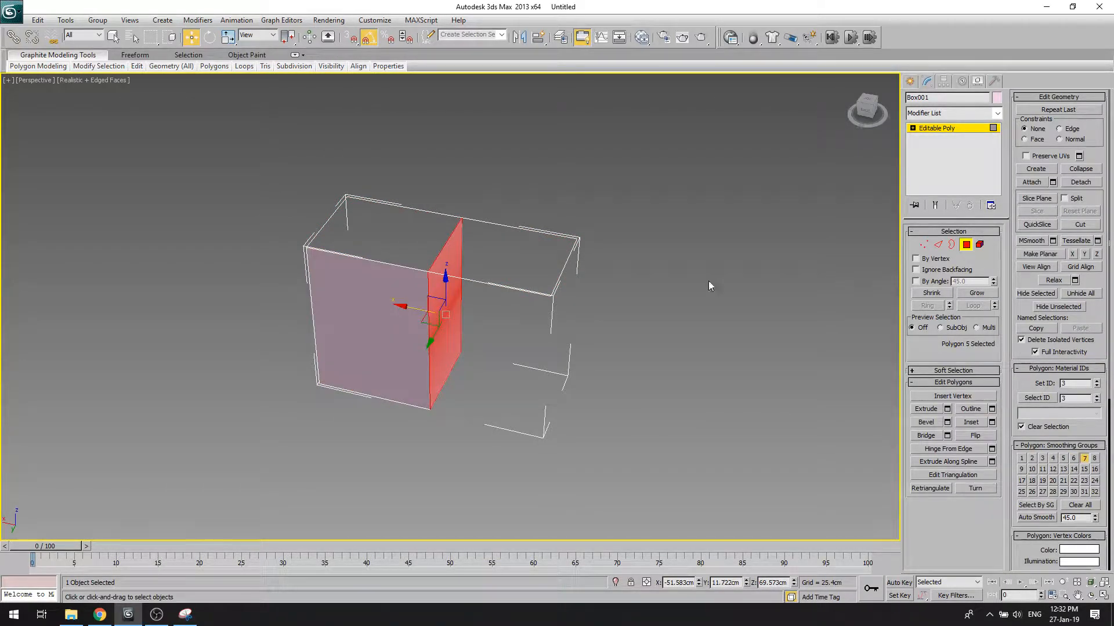
pyautogui.click(980, 244)
pyautogui.click(356, 341)
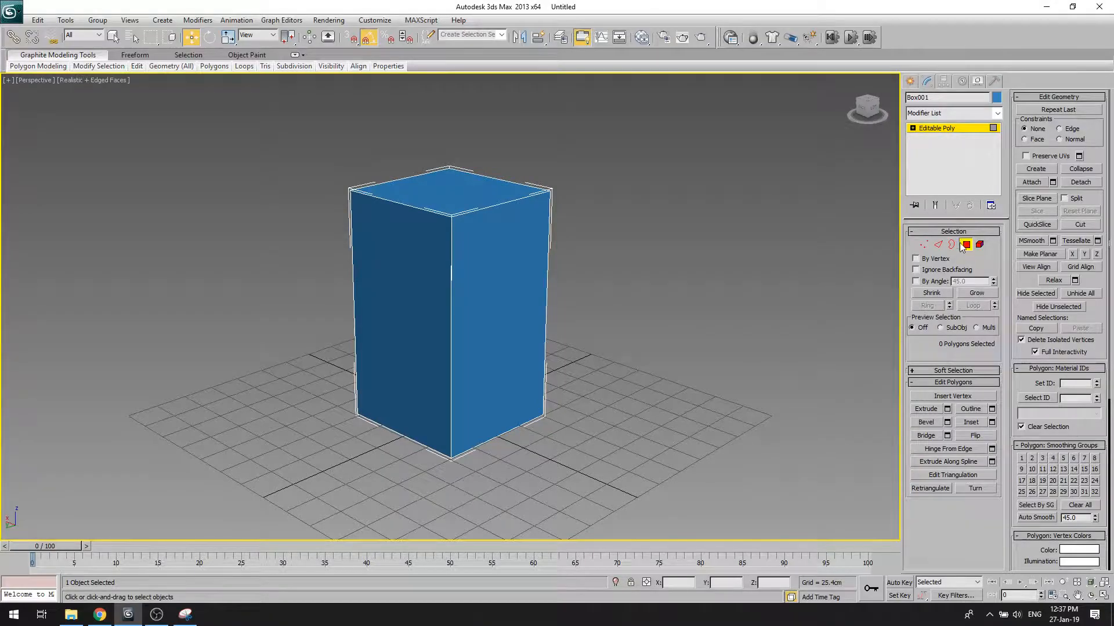
# Step: At polygon level, insert three vertices on the new box's darker side face and five on the lighter one
pyautogui.click(965, 245)
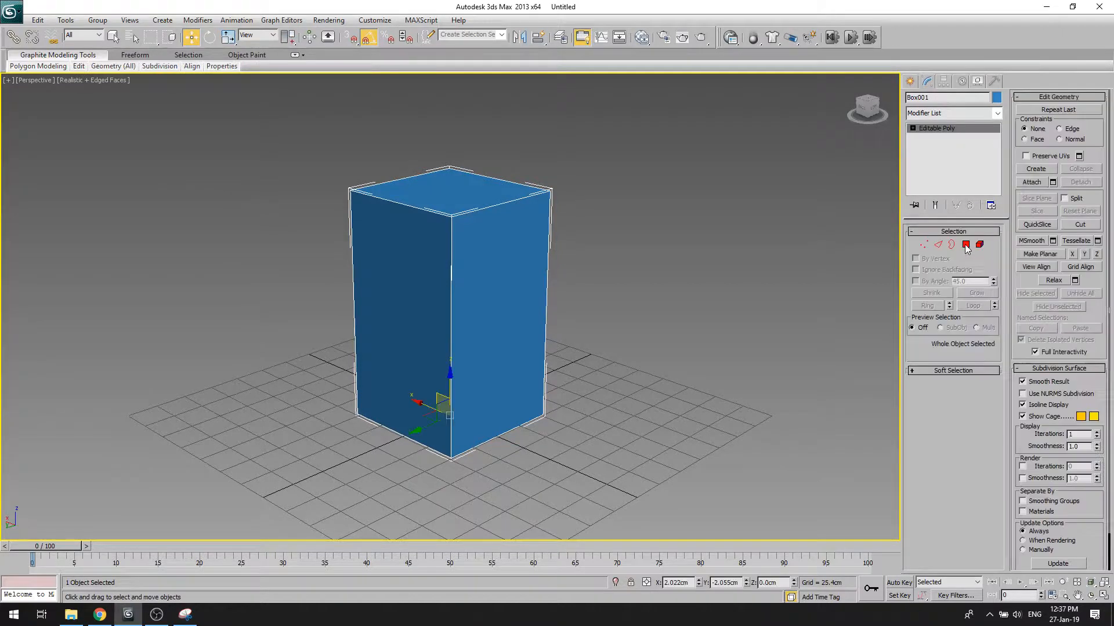
pyautogui.click(966, 245)
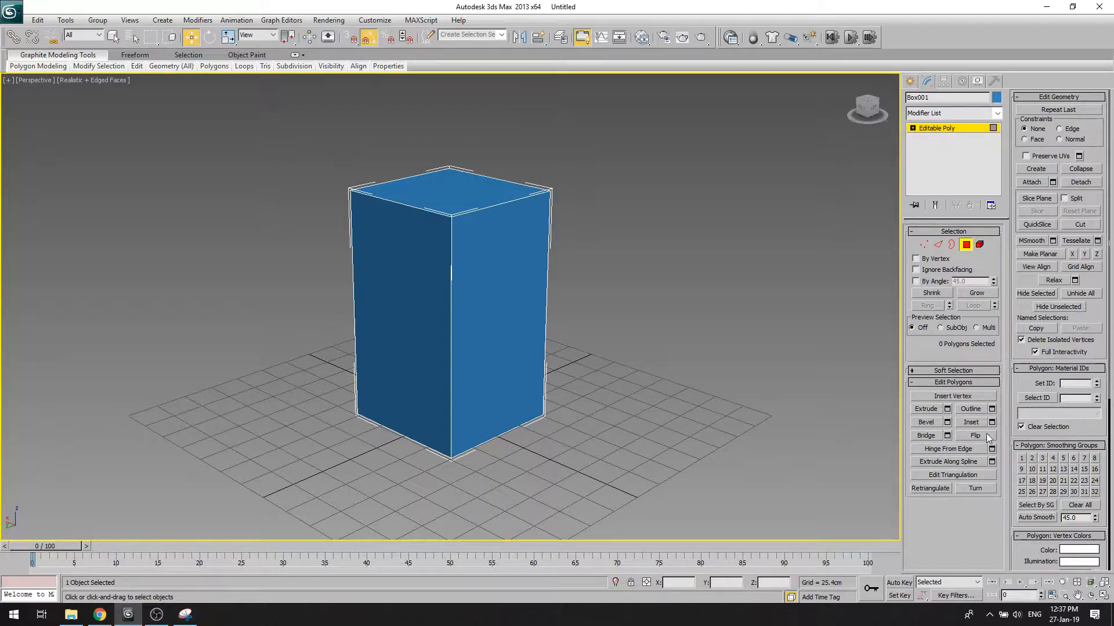
pyautogui.click(965, 398)
pyautogui.click(497, 296)
pyautogui.click(403, 272)
pyautogui.click(399, 360)
pyautogui.click(429, 320)
pyautogui.click(488, 246)
pyautogui.click(482, 319)
pyautogui.click(517, 299)
pyautogui.click(501, 374)
pyautogui.rightClick(556, 312)
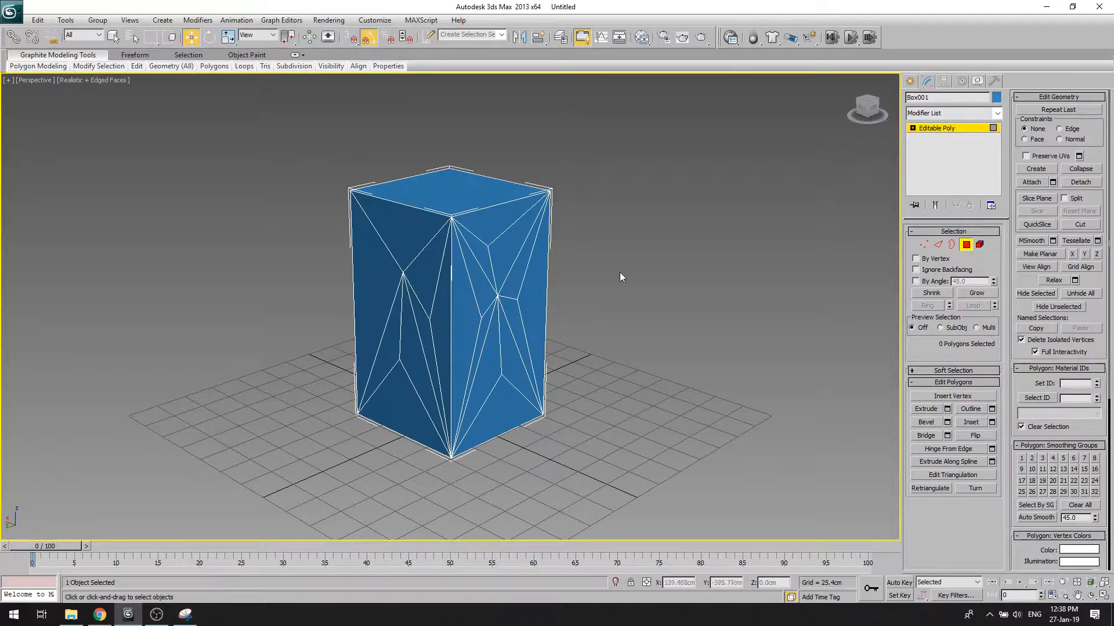
# Step: Undo all the vertices inserted on the box's side faces
pyautogui.hotkey('ctrl', 'z')
pyautogui.hotkey('ctrl', 'z')
pyautogui.hotkey('ctrl', 'z')
pyautogui.hotkey('ctrl', 'z')
pyautogui.hotkey('ctrl', 'z')
pyautogui.hotkey('ctrl', 'z')
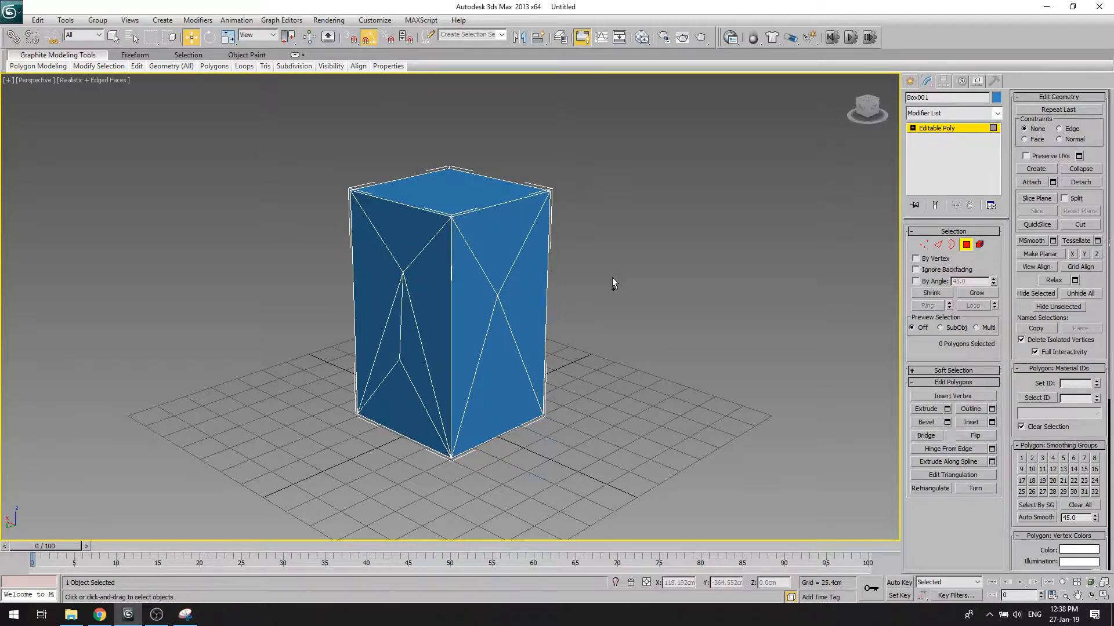
pyautogui.hotkey('ctrl', 'z')
pyautogui.hotkey('ctrl', 'z')
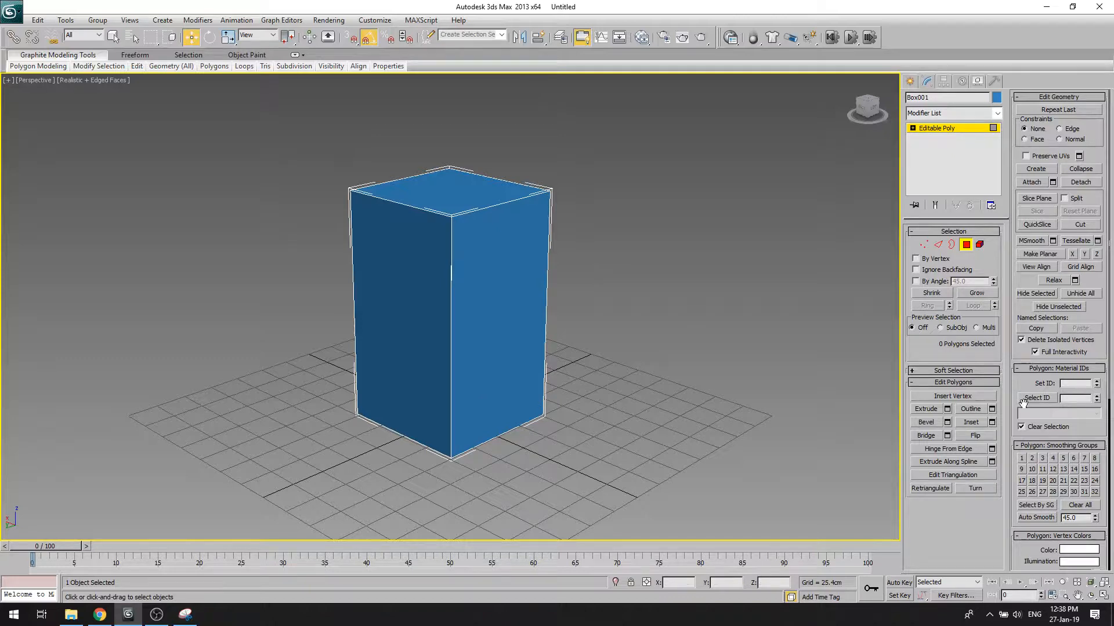
# Step: Extrude the box's lighter side polygon outward twice in a row, forming two added segments
pyautogui.click(927, 410)
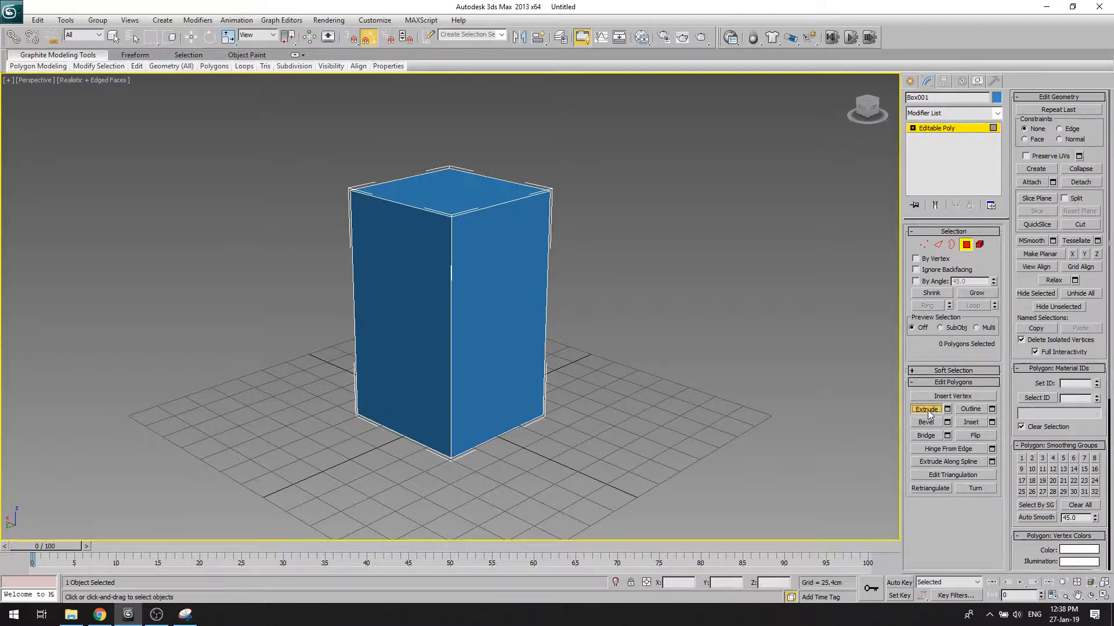
pyautogui.click(510, 329)
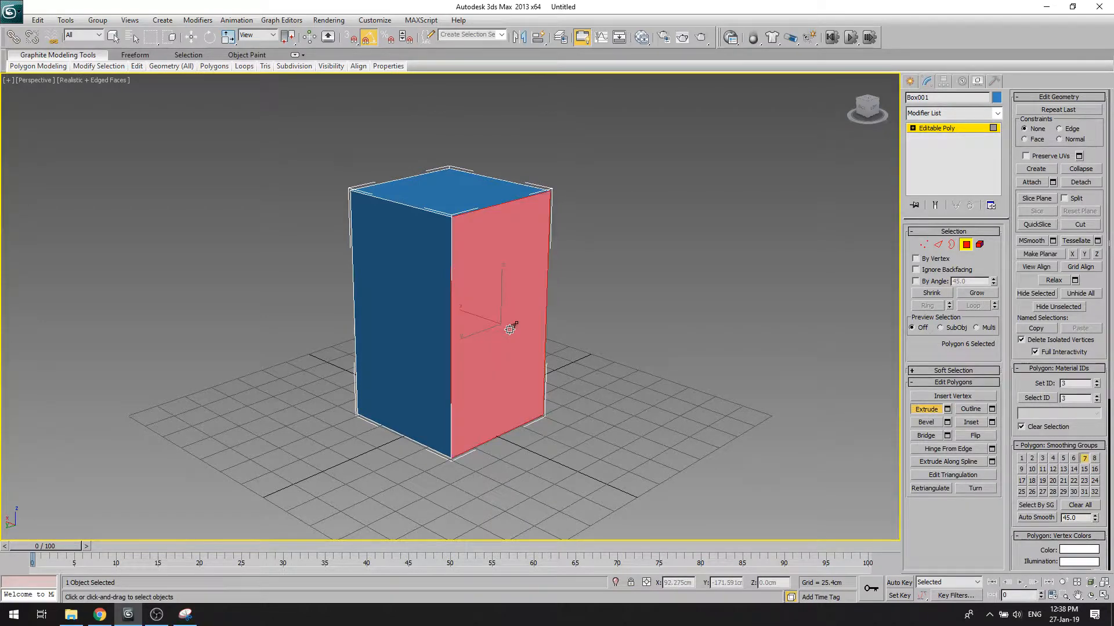
pyautogui.moveTo(511, 359); pyautogui.dragTo(480, 266)
pyautogui.moveTo(592, 385); pyautogui.dragTo(527, 249)
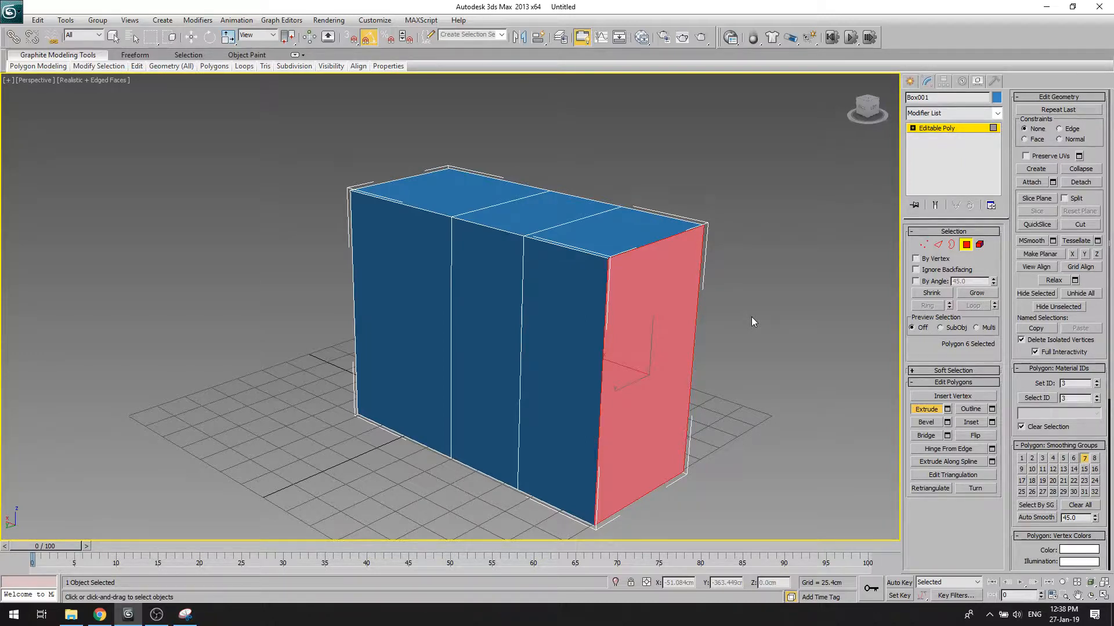
# Step: Extrude the top polygons of the two added segments upward together, and clear the selection
pyautogui.click(570, 208)
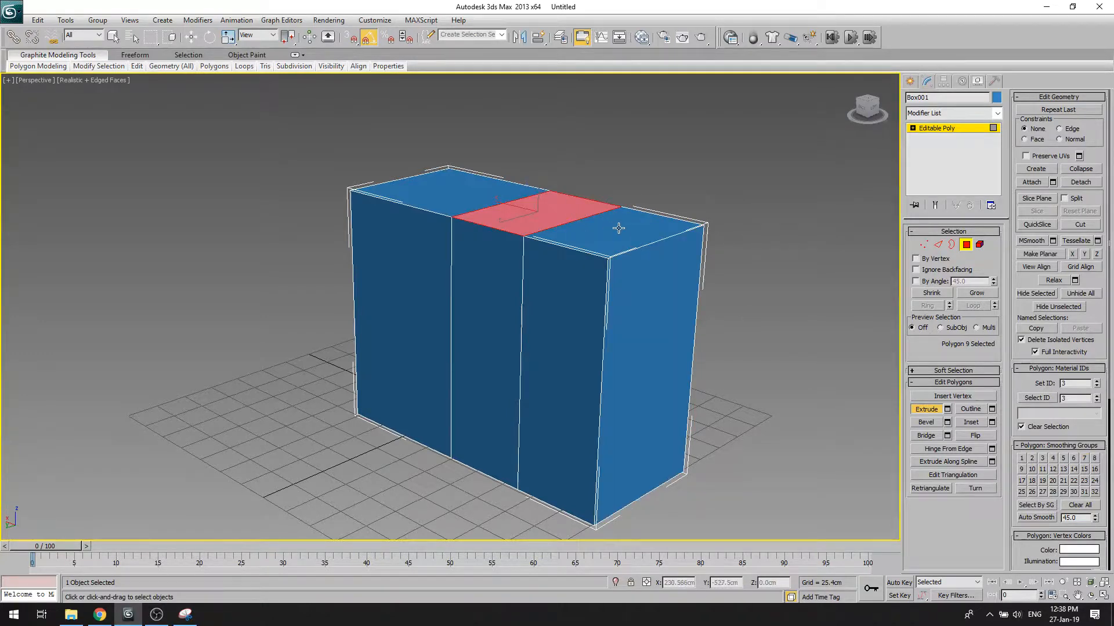
pyautogui.keyDown('ctrl'); pyautogui.click(615, 228); pyautogui.keyUp('ctrl')
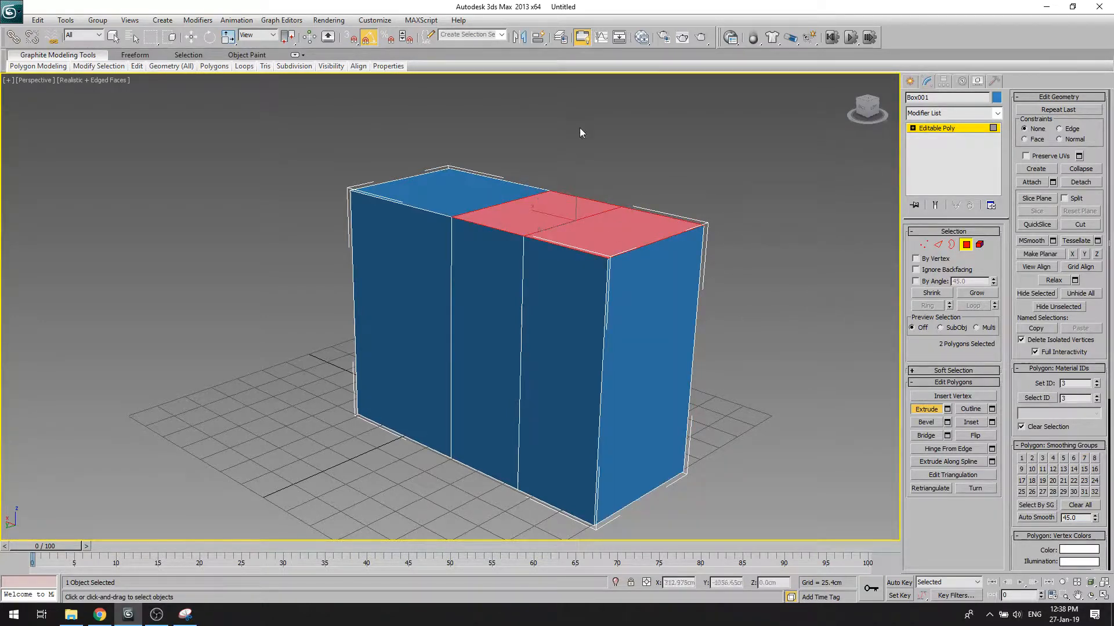
pyautogui.moveTo(612, 232); pyautogui.dragTo(608, 121)
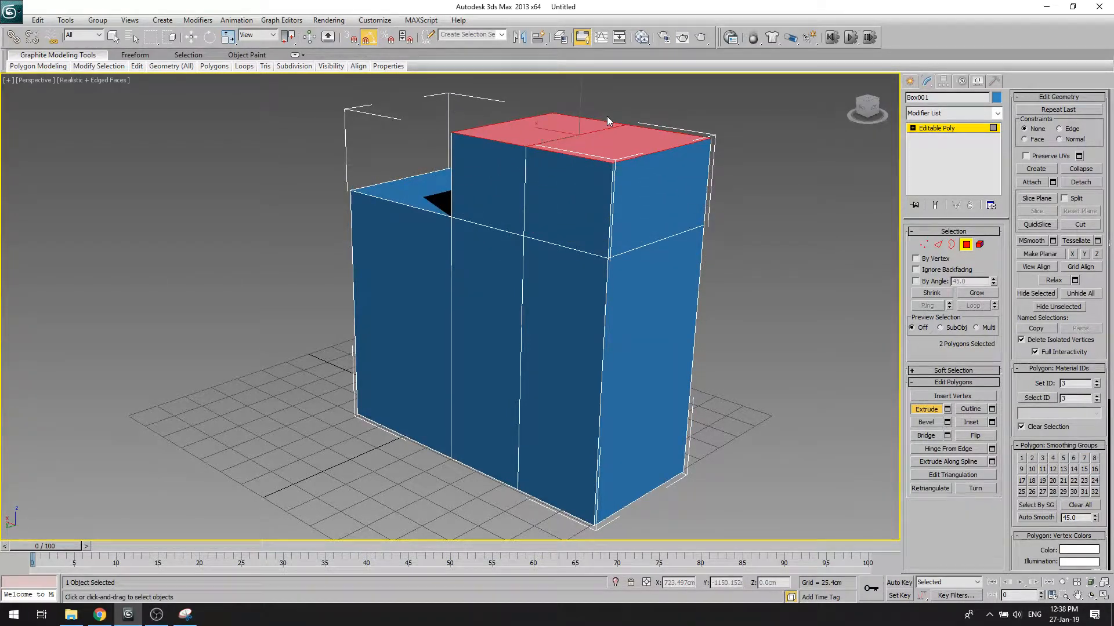
pyautogui.click(789, 224)
# Step: Try the Outline tool on the lower middle polygon of the model's long side
pyautogui.click(1091, 596)
pyautogui.moveTo(413, 265); pyautogui.dragTo(512, 289)
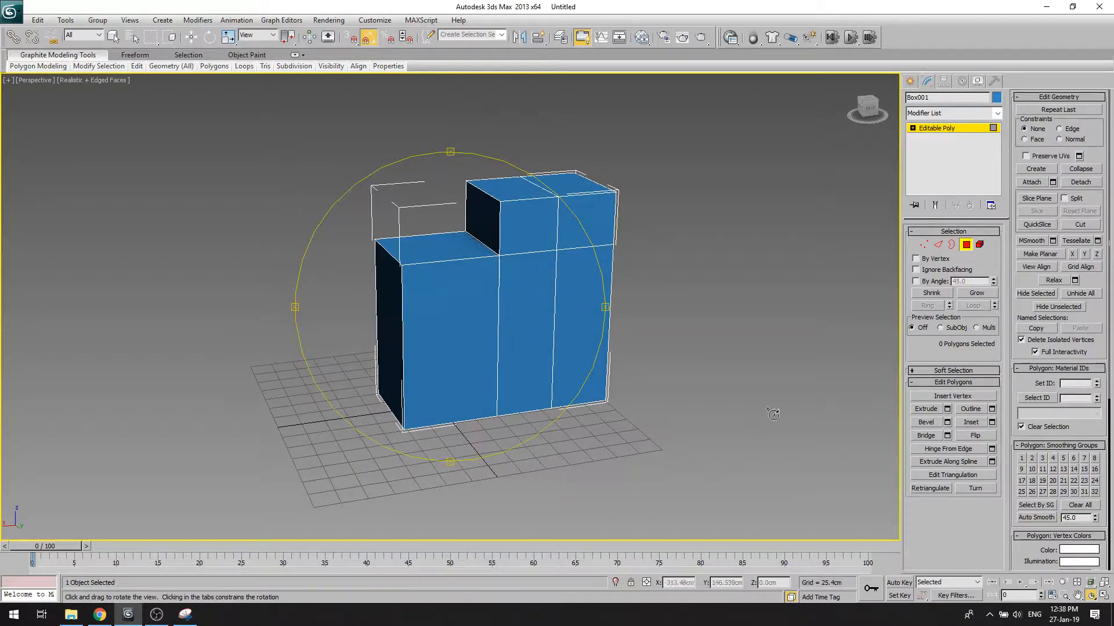
pyautogui.click(978, 409)
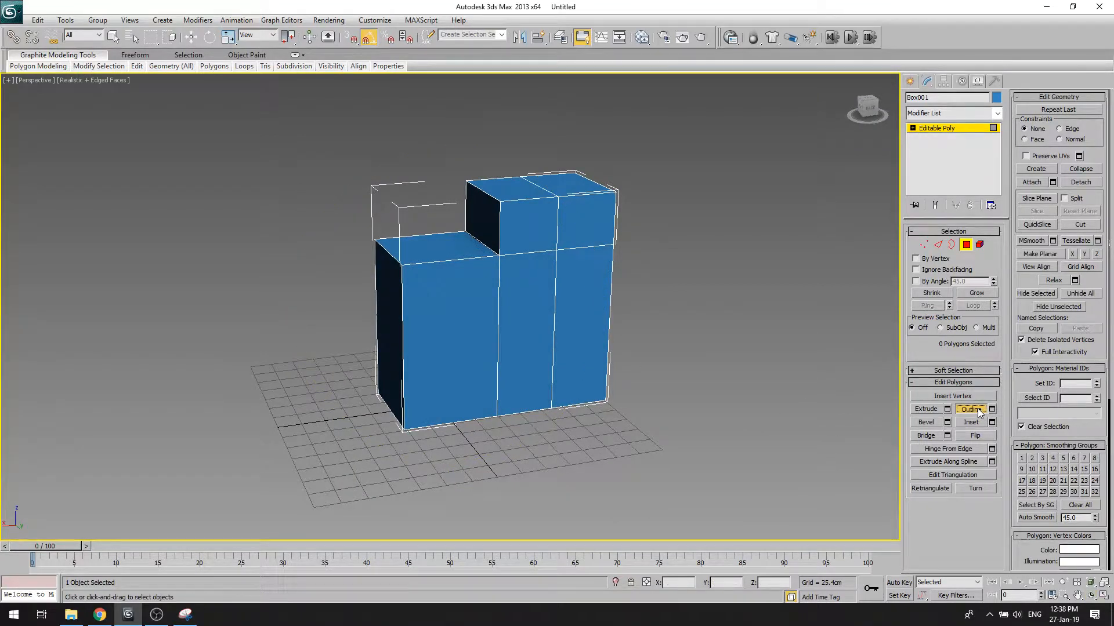
pyautogui.click(533, 296)
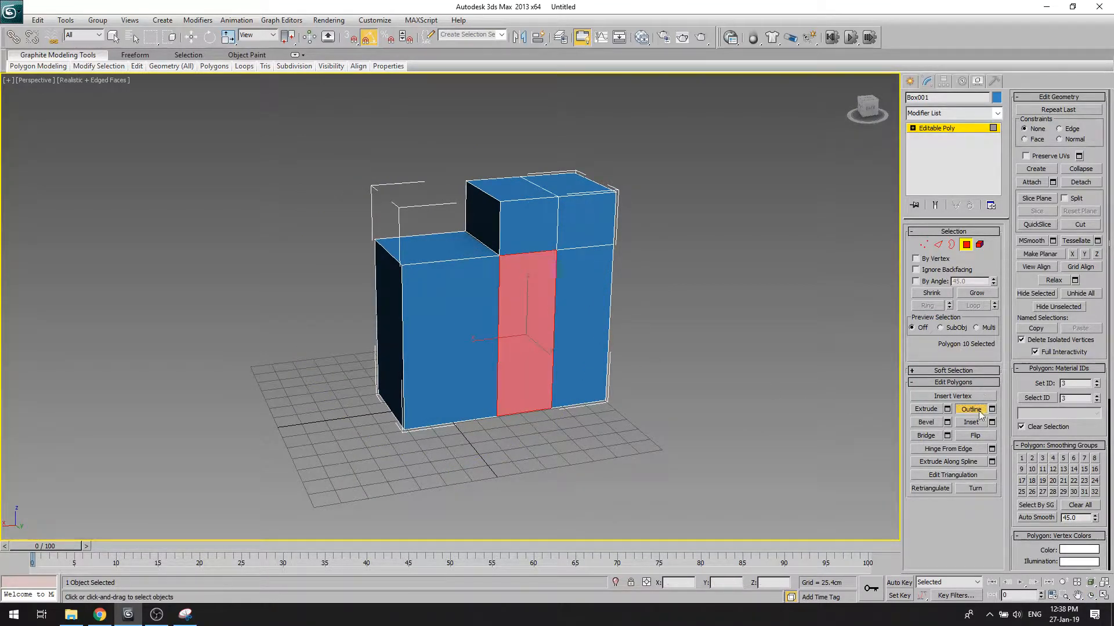
pyautogui.moveTo(517, 288); pyautogui.dragTo(553, 319)
# Step: Use Outline to shrink the end polygon of the model's lower block inward
pyautogui.click(1091, 596)
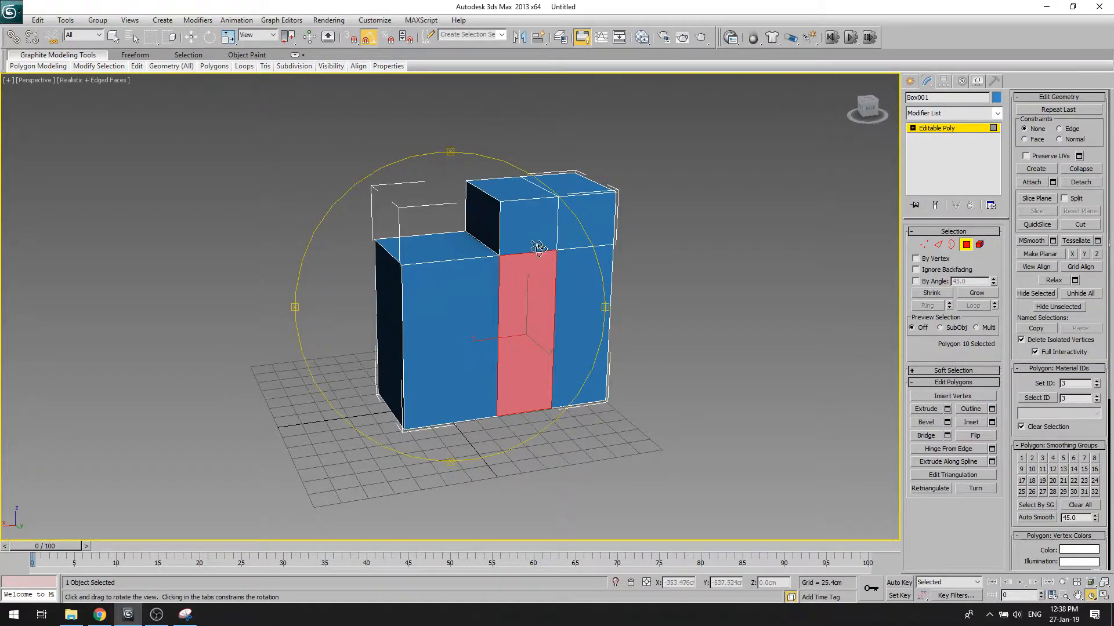
pyautogui.moveTo(534, 247); pyautogui.dragTo(553, 259)
pyautogui.scroll(3, 580, 263)
pyautogui.moveTo(493, 292); pyautogui.dragTo(539, 97)
pyautogui.rightClick(539, 96)
pyautogui.click(352, 285)
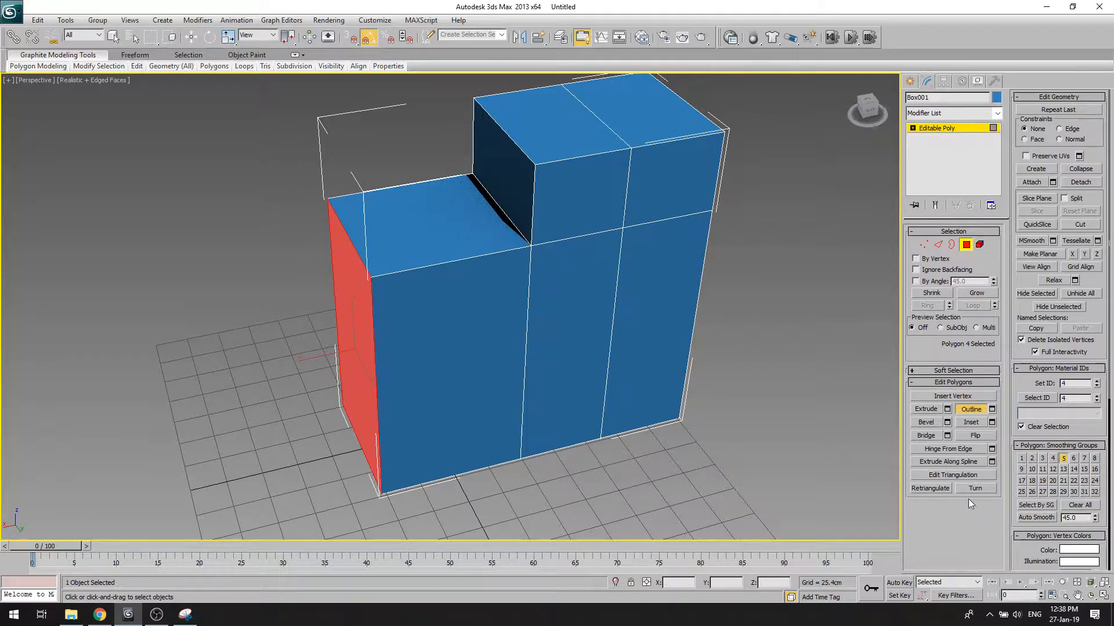
pyautogui.moveTo(346, 290); pyautogui.dragTo(356, 348)
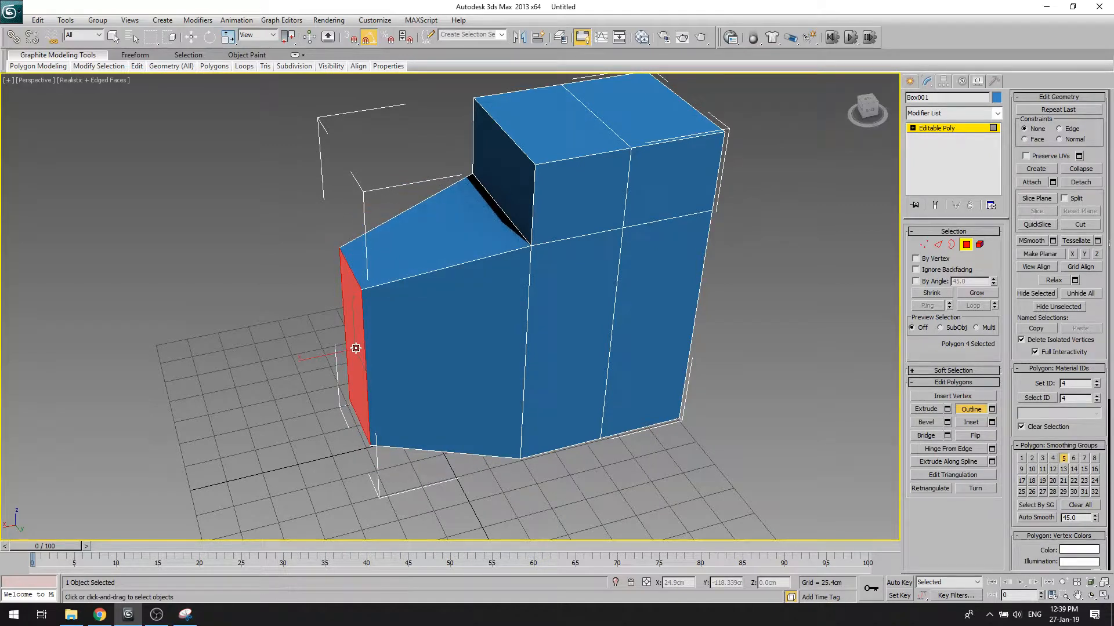
# Step: Shrink the raised block's two top polygons together with Outline, reselect one of them, and leave the tool
pyautogui.click(651, 88)
pyautogui.keyDown('ctrl'); pyautogui.click(565, 119); pyautogui.keyUp('ctrl')
pyautogui.moveTo(615, 112); pyautogui.dragTo(693, 112)
pyautogui.click(756, 216)
pyautogui.click(639, 115)
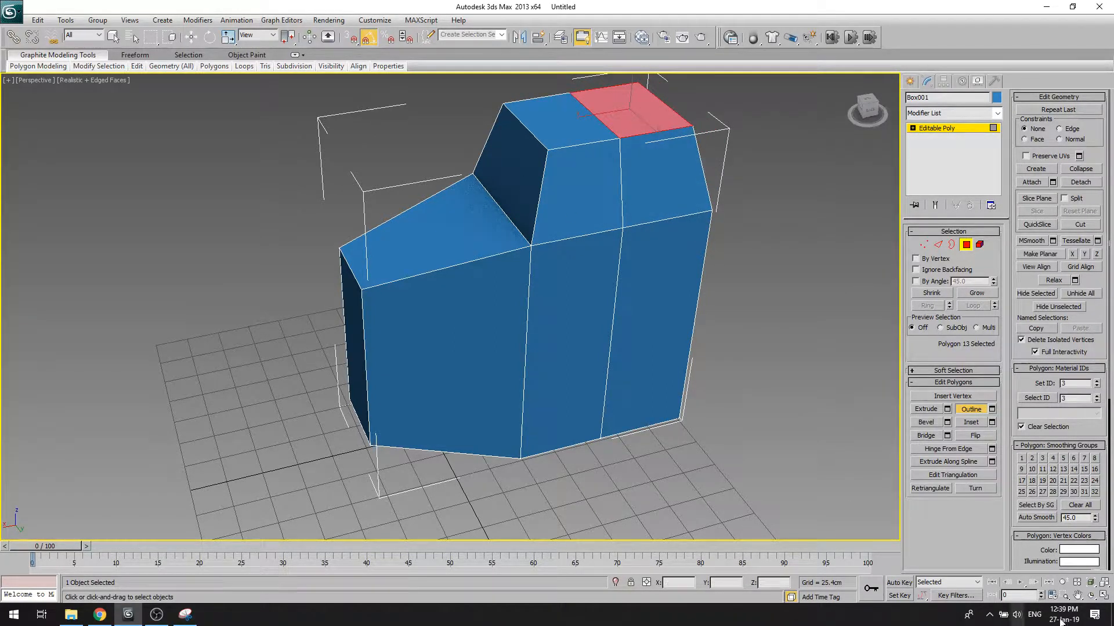
pyautogui.click(1091, 596)
pyautogui.moveTo(516, 228); pyautogui.dragTo(503, 246)
pyautogui.click(971, 409)
# Step: Bevel the end polygon beneath the raised block outward with an inward taper
pyautogui.click(928, 423)
pyautogui.click(1091, 597)
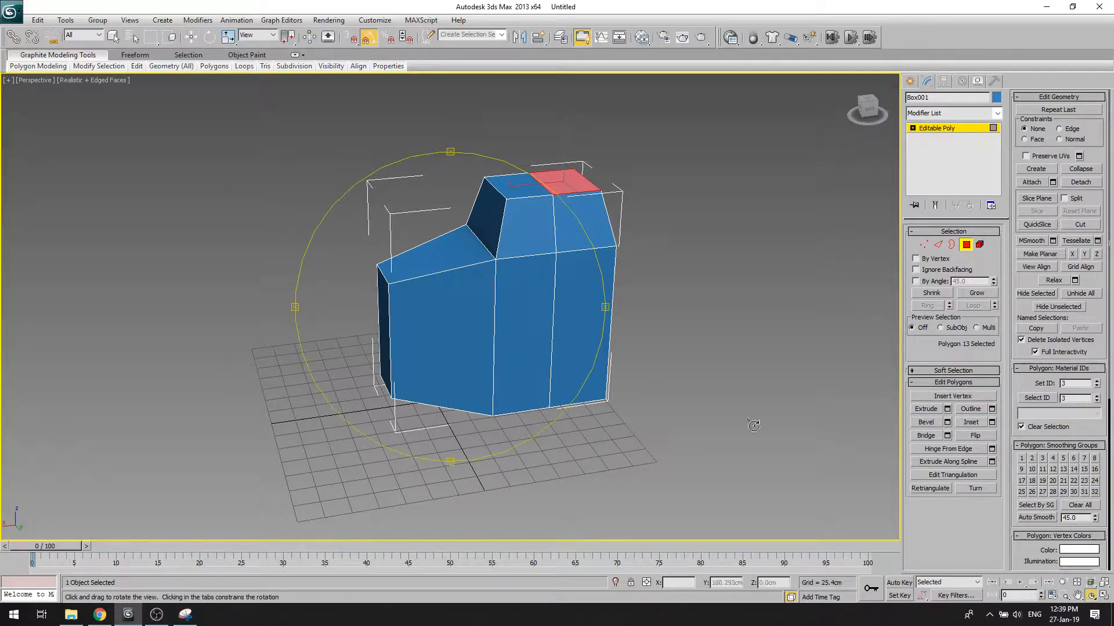
pyautogui.moveTo(564, 298); pyautogui.dragTo(452, 290)
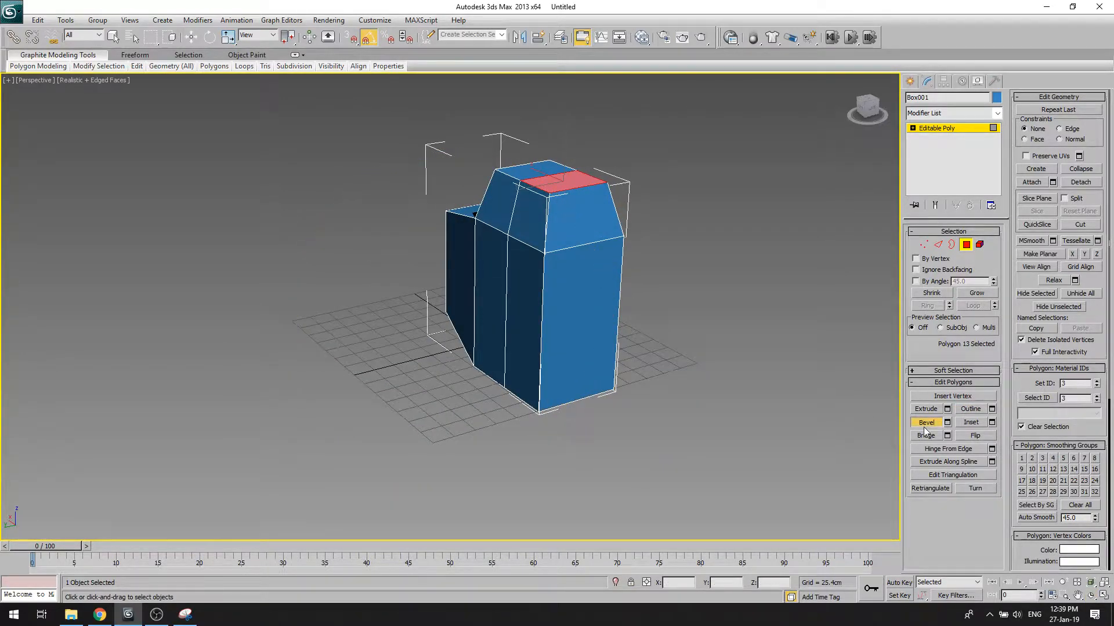
pyautogui.click(580, 285)
pyautogui.moveTo(601, 350); pyautogui.dragTo(565, 196)
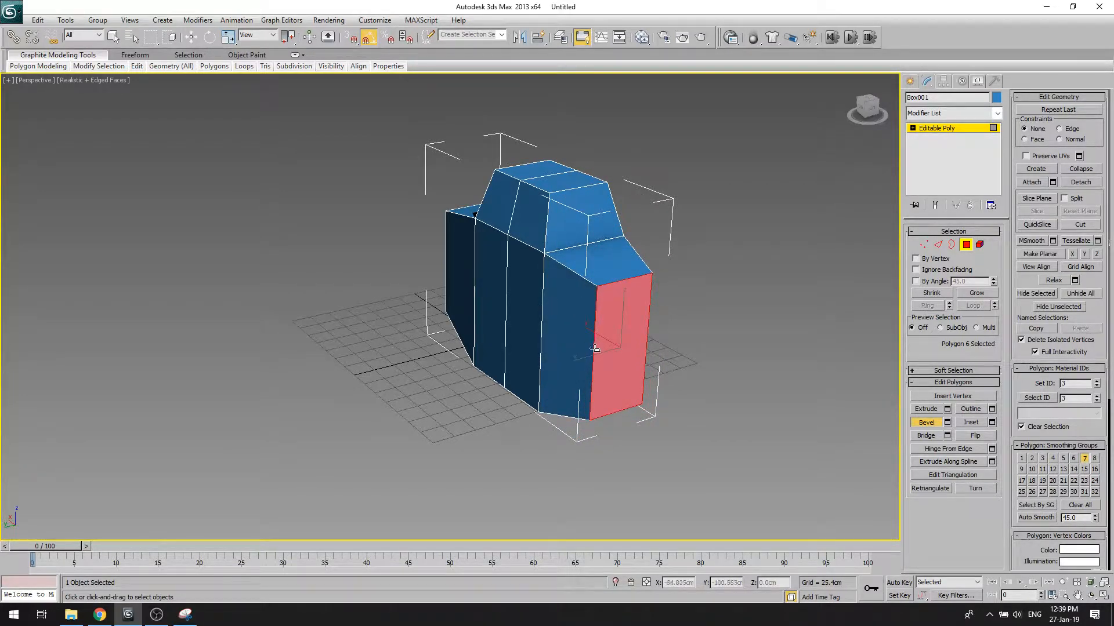
# Step: Select the two adjacent long-side polygons beneath the raised block and bevel them outward together in two tapered stages
pyautogui.click(1091, 596)
pyautogui.moveTo(473, 293); pyautogui.dragTo(527, 127)
pyautogui.rightClick(519, 350)
pyautogui.click(465, 334)
pyautogui.keyDown('ctrl'); pyautogui.click(513, 348); pyautogui.keyUp('ctrl')
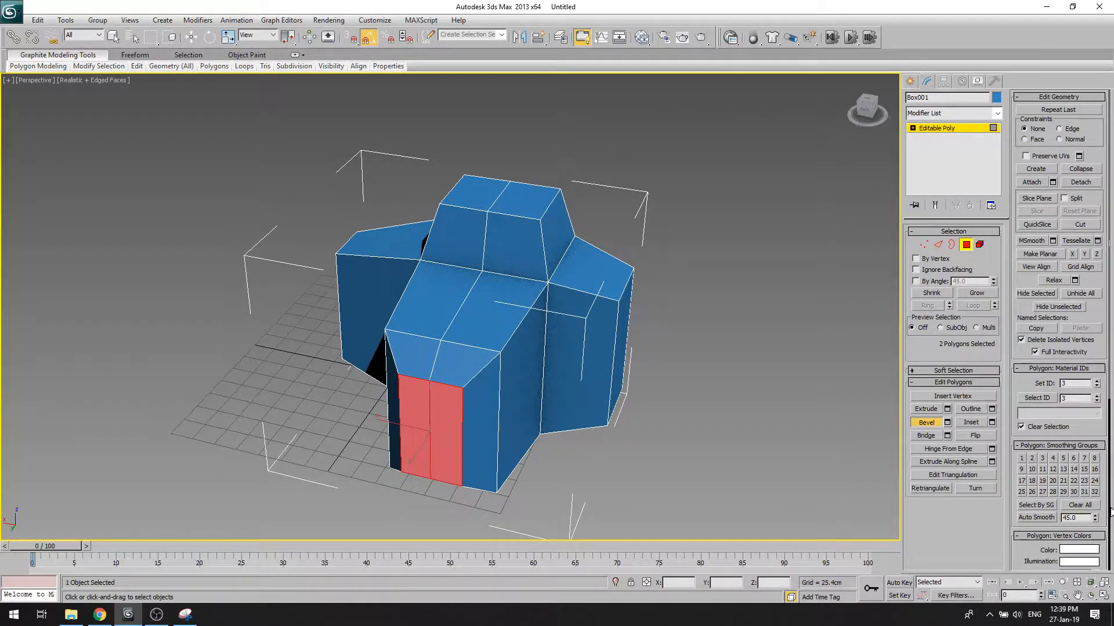
# Step: Inset the tall side polygon of the lower block, between the raised block's corner and the beveled end
pyautogui.click(1090, 597)
pyautogui.moveTo(580, 290); pyautogui.dragTo(397, 405)
pyautogui.rightClick(397, 404)
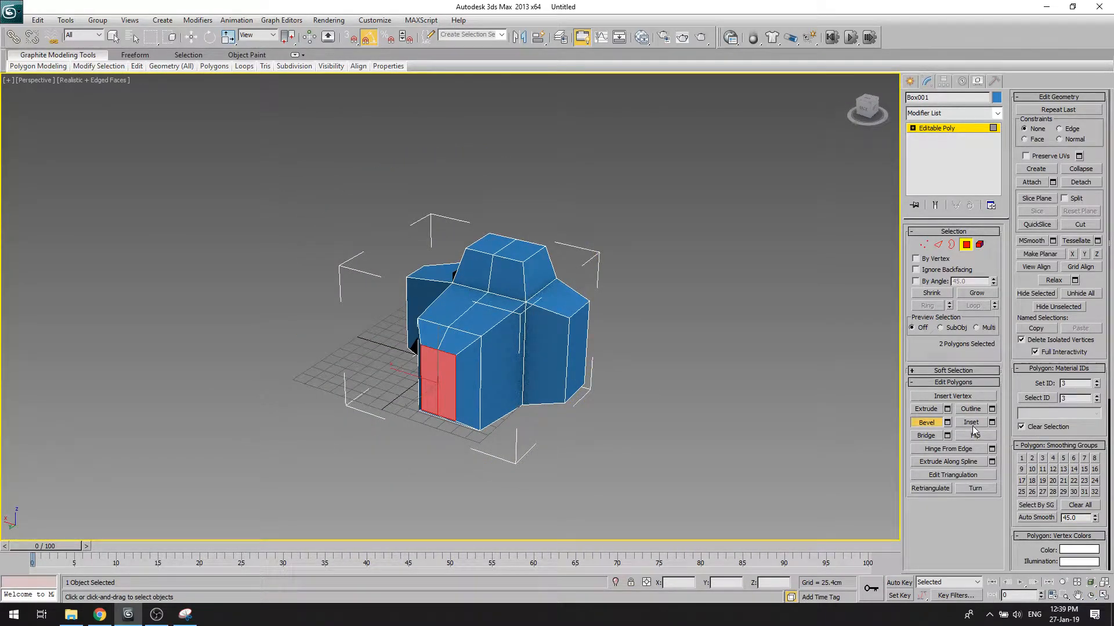
pyautogui.click(1090, 583)
pyautogui.click(1091, 595)
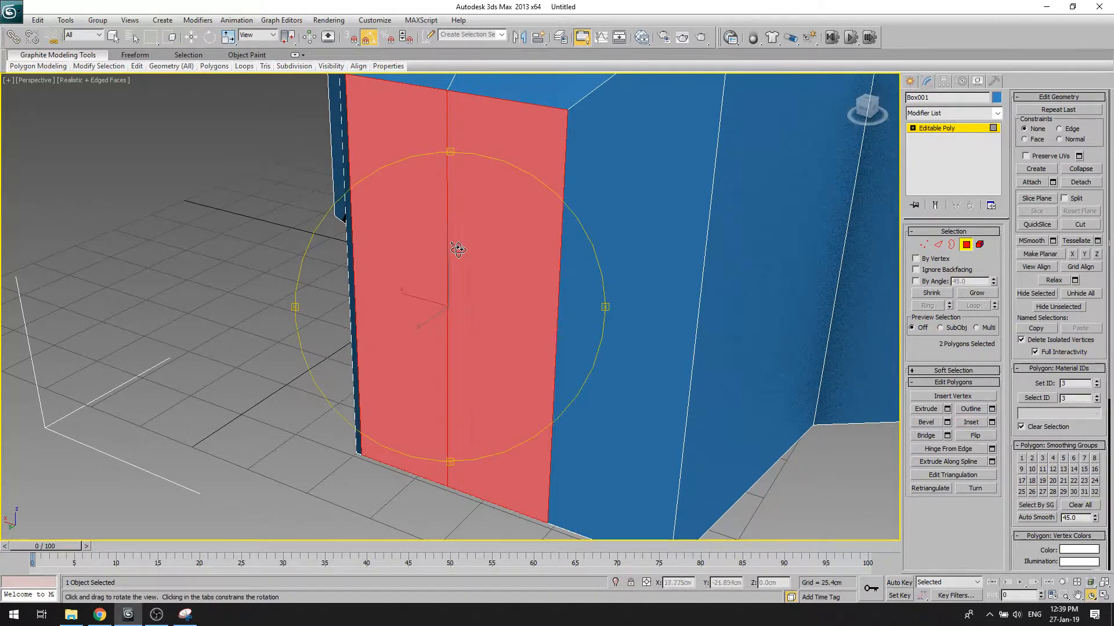
pyautogui.moveTo(457, 249); pyautogui.dragTo(316, 256)
pyautogui.rightClick(316, 256)
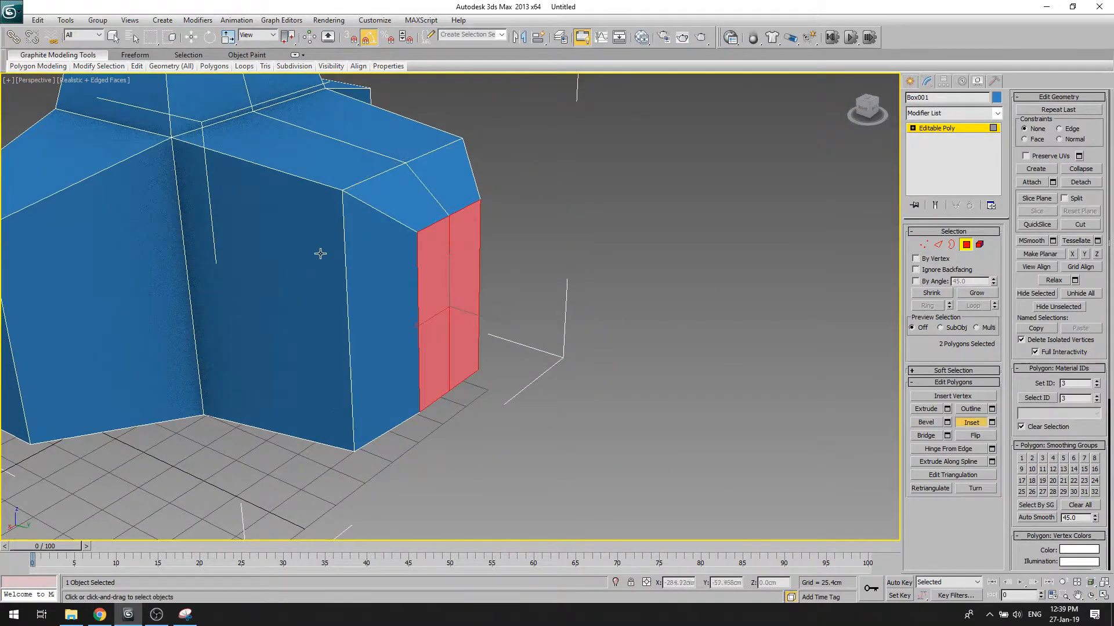
pyautogui.click(281, 253)
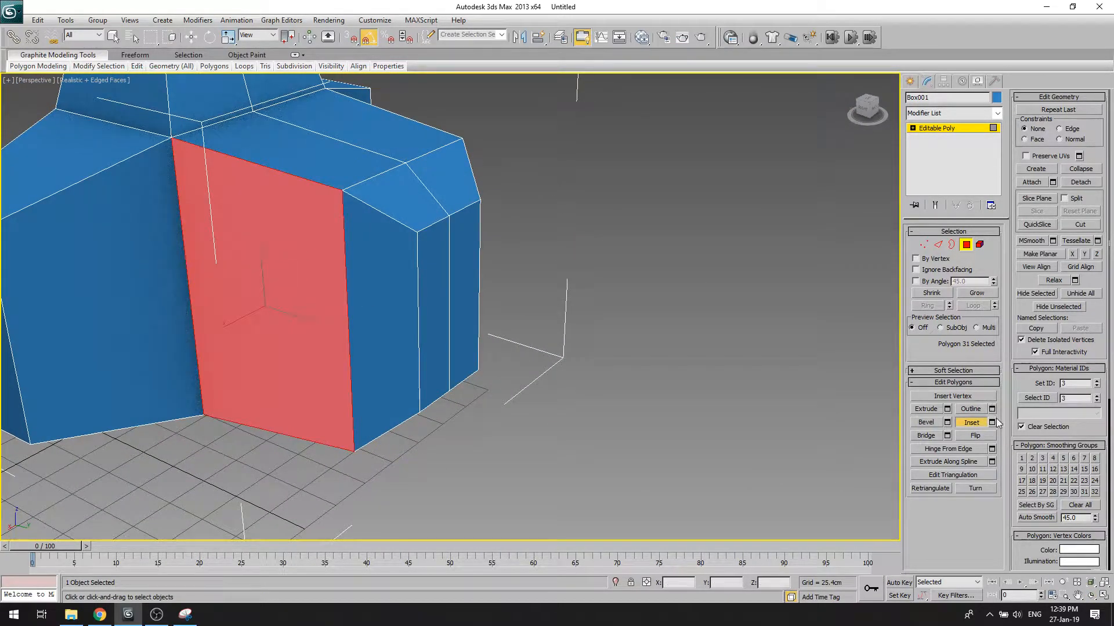
pyautogui.moveTo(273, 254); pyautogui.dragTo(280, 280)
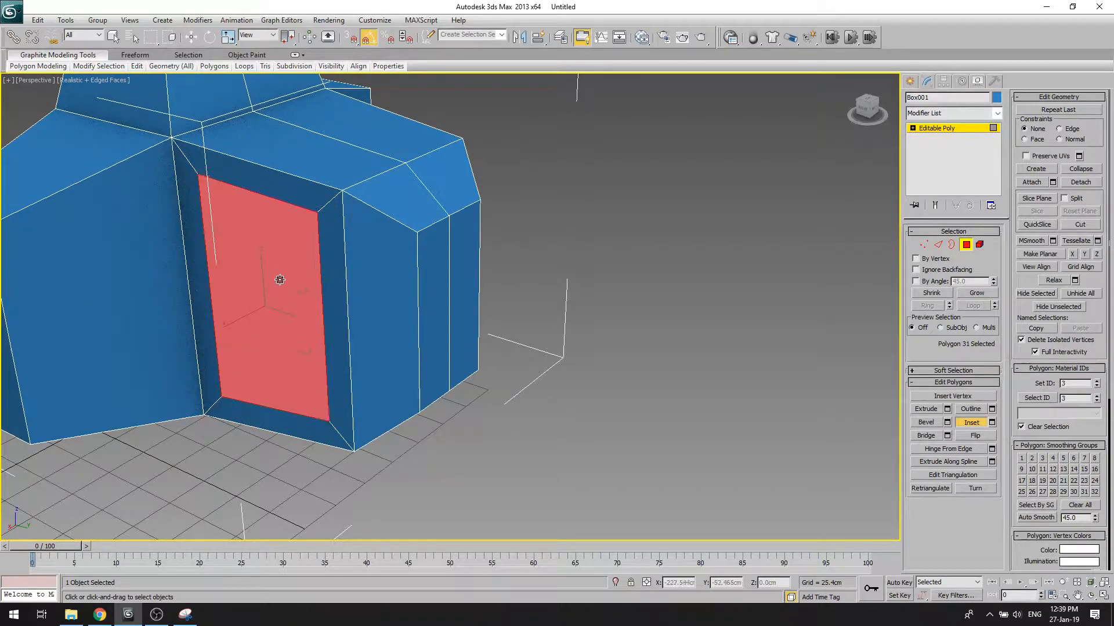
# Step: Inset the matching tall side polygon on the opposite face of the same lower block
pyautogui.click(1091, 597)
pyautogui.moveTo(450, 231); pyautogui.dragTo(341, 281)
pyautogui.rightClick(405, 259)
pyautogui.moveTo(403, 208); pyautogui.dragTo(408, 236)
# Step: Try to bridge the two opposite inset polygons by picking them one after the other with Bridge active
pyautogui.click(1090, 596)
pyautogui.moveTo(436, 269); pyautogui.dragTo(520, 276)
pyautogui.rightClick(597, 344)
pyautogui.click(925, 436)
pyautogui.click(1077, 595)
pyautogui.moveTo(614, 333); pyautogui.dragTo(655, 291)
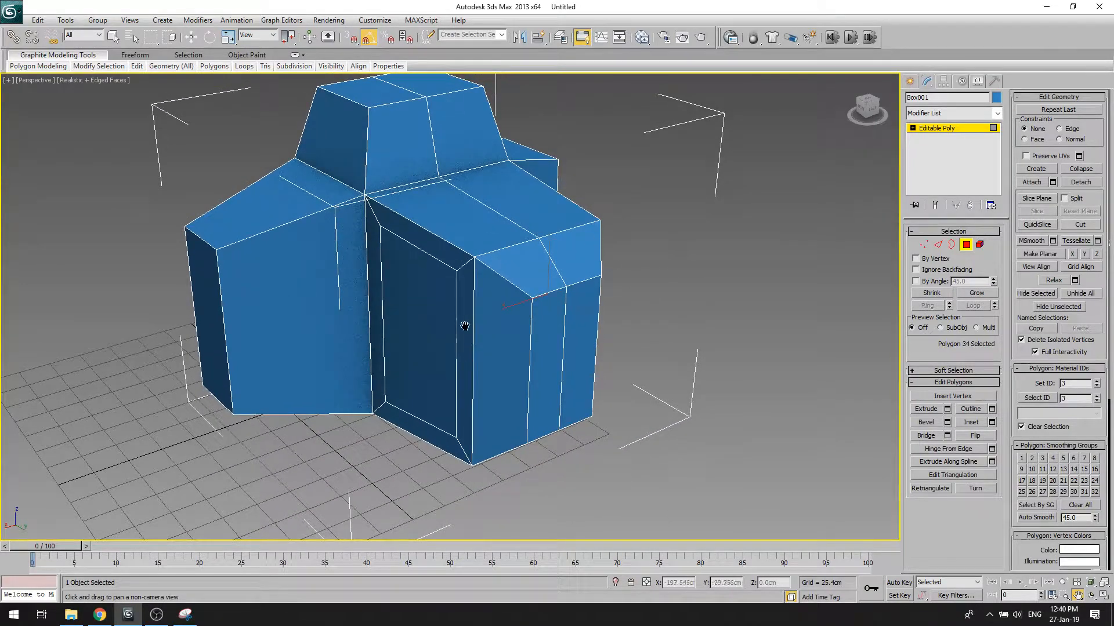
pyautogui.rightClick(414, 294)
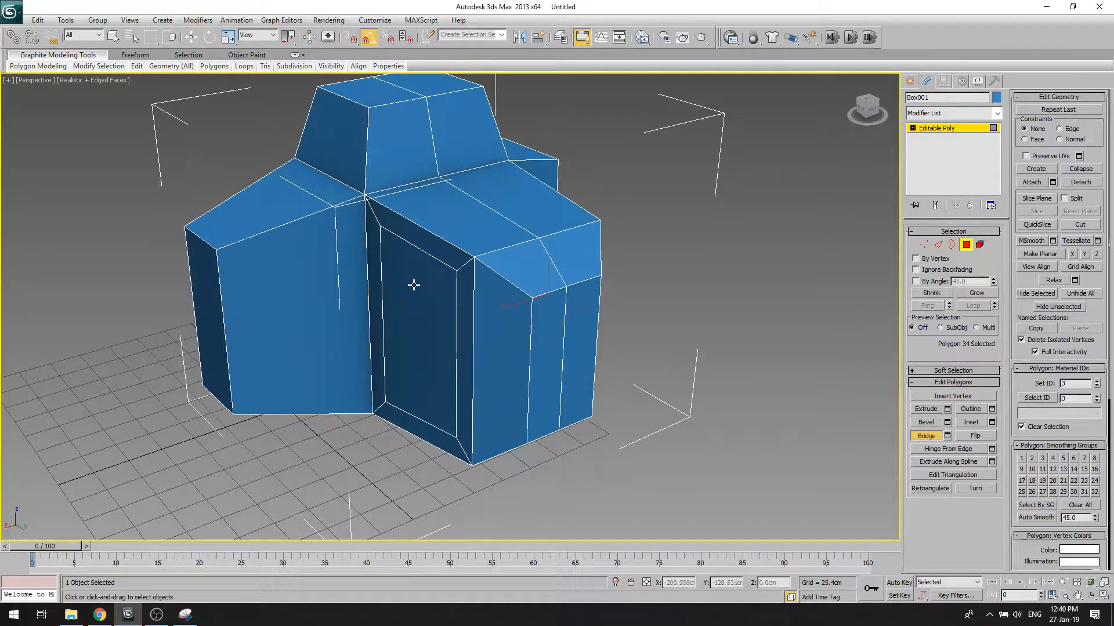
pyautogui.press('w')
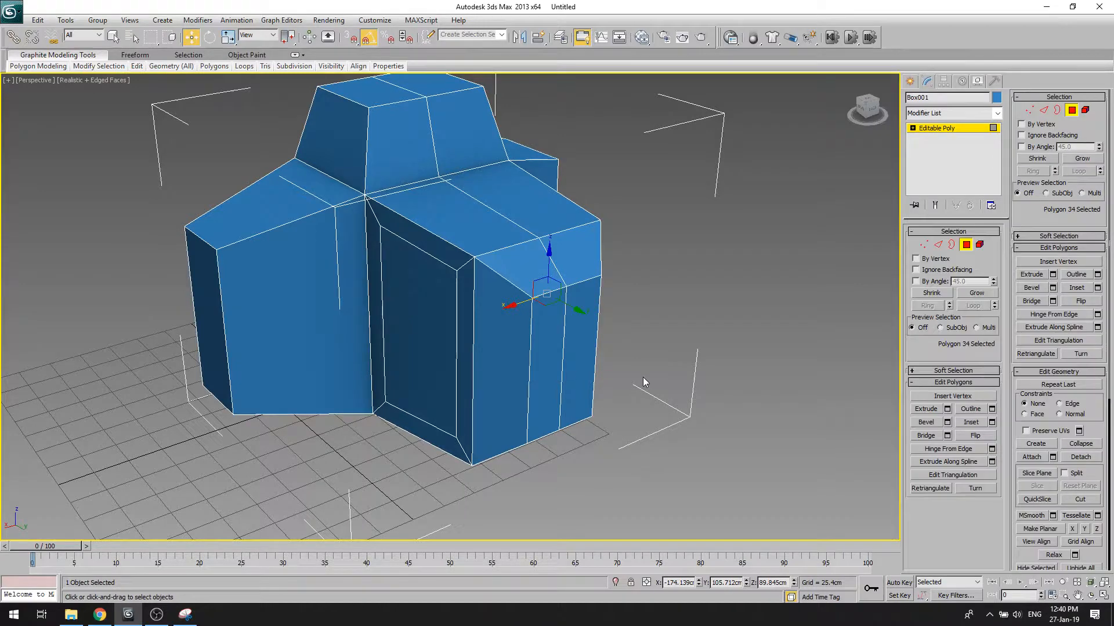
pyautogui.click(926, 436)
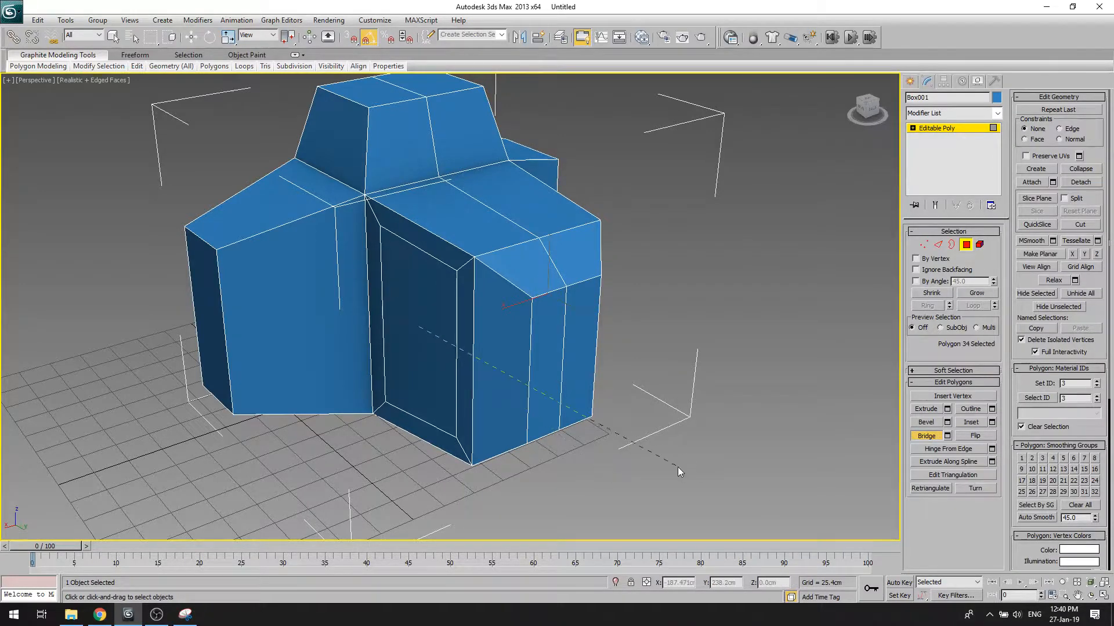
pyautogui.click(1090, 597)
pyautogui.moveTo(503, 295); pyautogui.dragTo(545, 264)
pyautogui.rightClick(545, 265)
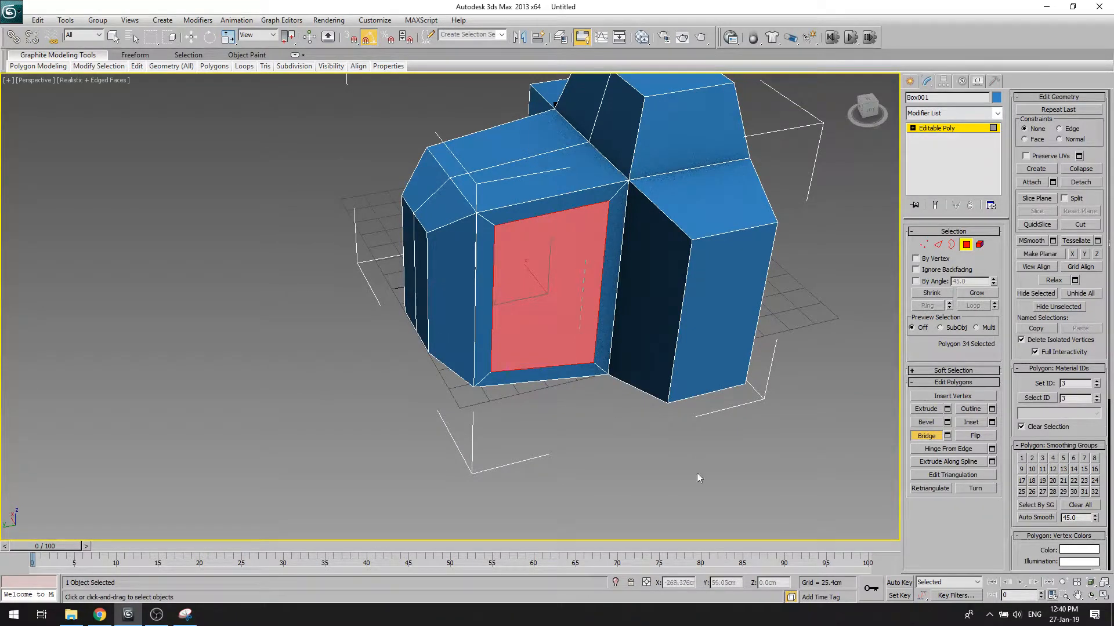
pyautogui.press('w')
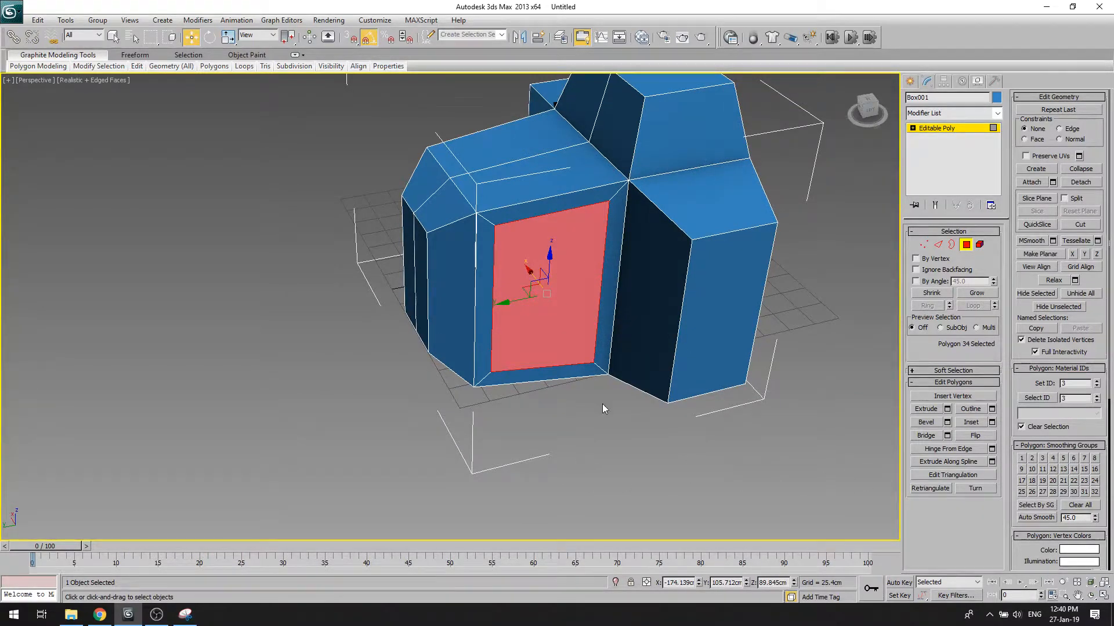
# Step: Select both opposite inset polygons together and use Bridge to open a passage through the block between them
pyautogui.click(656, 507)
pyautogui.click(572, 365)
pyautogui.click(1077, 597)
pyautogui.moveTo(473, 294); pyautogui.dragTo(518, 335)
pyautogui.rightClick(519, 334)
pyautogui.keyDown('ctrl'); pyautogui.click(468, 330); pyautogui.keyUp('ctrl')
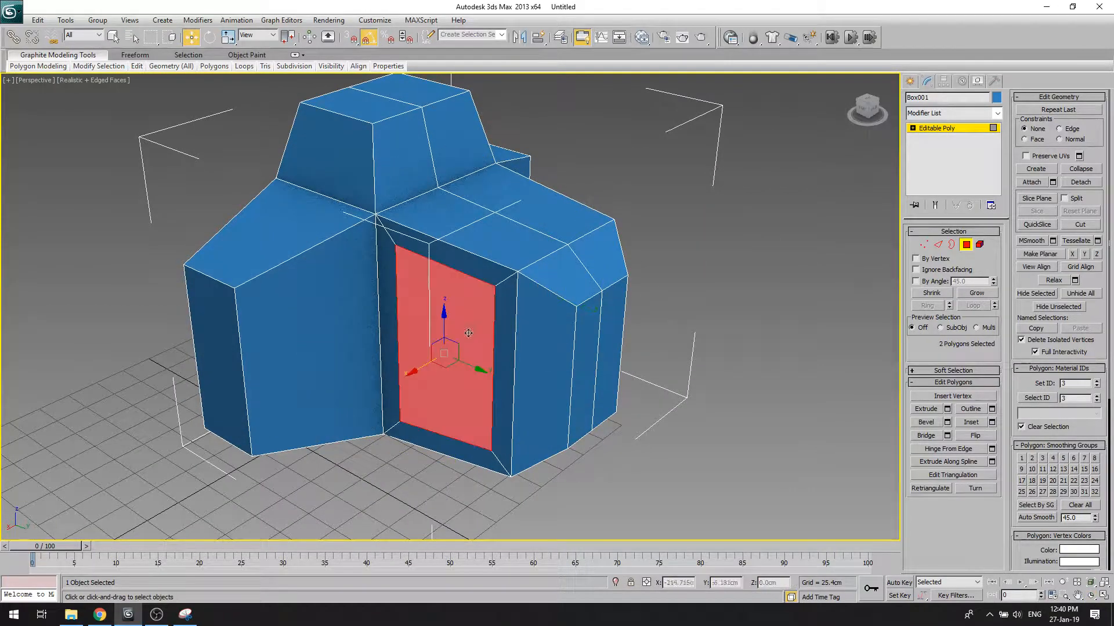
pyautogui.click(925, 435)
pyautogui.click(1091, 596)
pyautogui.moveTo(493, 312)
pyautogui.mouseDown()
pyautogui.moveTo(532, 291)
pyautogui.moveTo(352, 302)
pyautogui.moveTo(490, 313)
pyautogui.moveTo(481, 360)
pyautogui.moveTo(487, 331)
pyautogui.mouseUp()
pyautogui.scroll(-5, 490, 313)
pyautogui.scroll(4, 482, 359)
pyautogui.press('w')
pyautogui.press('Delete')
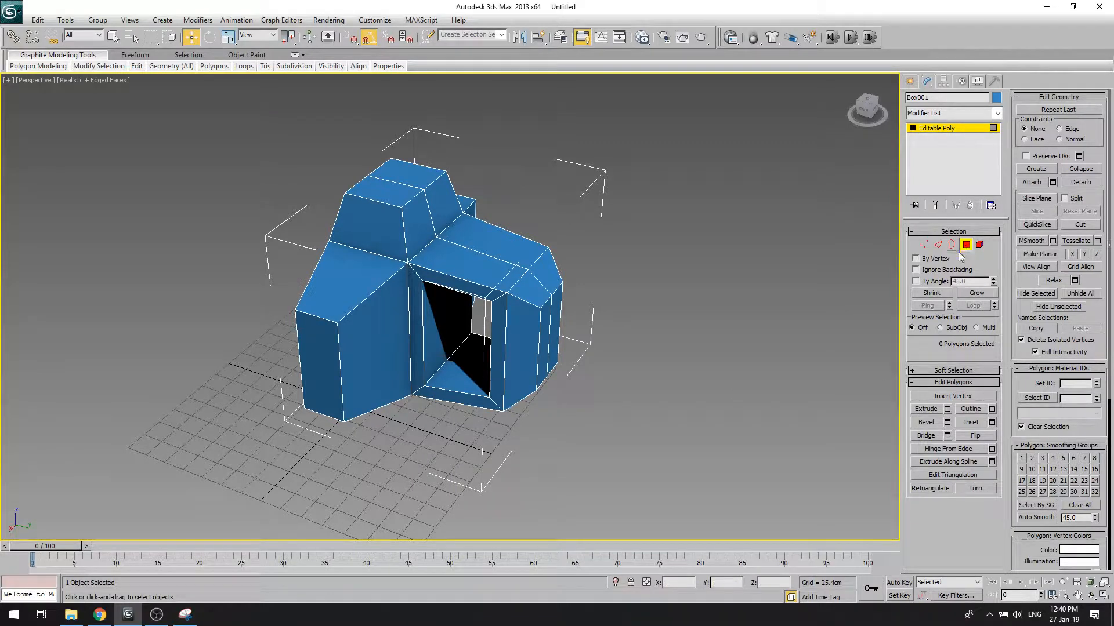
# Step: Extrude the end polygon of the neighbouring tapered block outward and leave the tool
pyautogui.click(928, 409)
pyautogui.moveTo(328, 352); pyautogui.dragTo(333, 224)
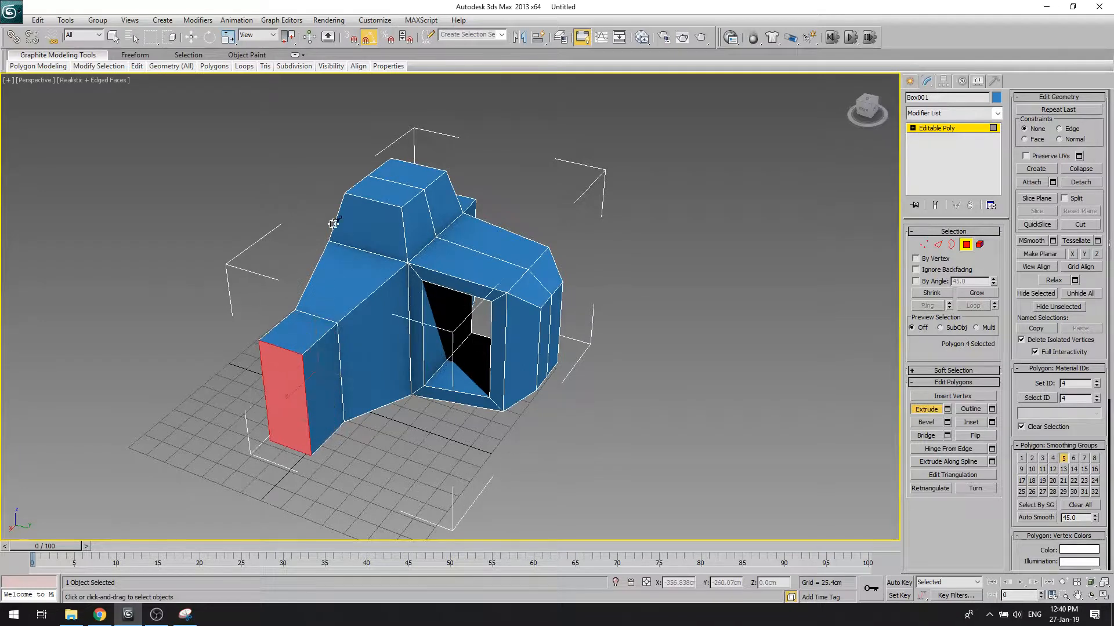
pyautogui.rightClick(666, 443)
# Step: Select the extrusion's side polygon and the beveled polygon beside the opening, and bridge them across the corner
pyautogui.click(516, 328)
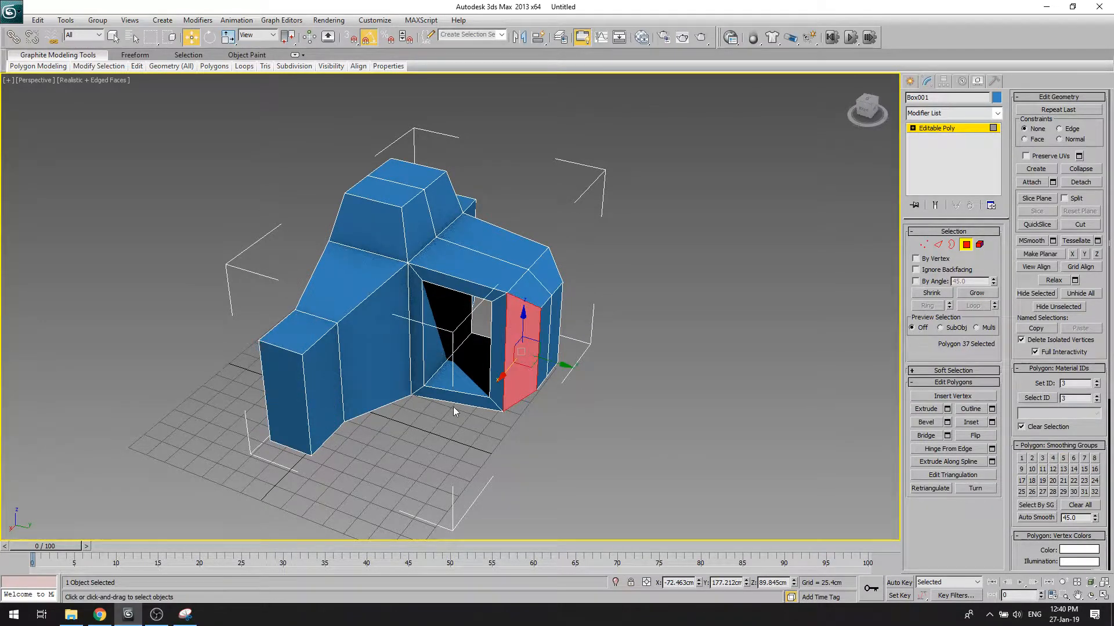
pyautogui.keyDown('ctrl'); pyautogui.click(325, 378); pyautogui.keyUp('ctrl')
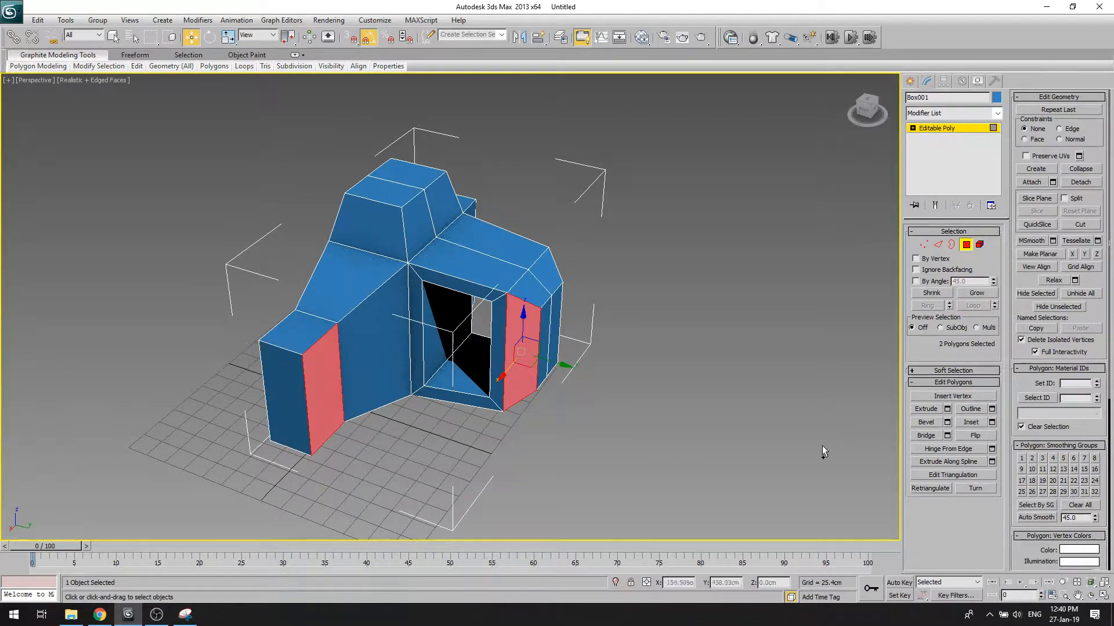
pyautogui.click(926, 435)
pyautogui.click(1092, 596)
pyautogui.moveTo(404, 214); pyautogui.dragTo(406, 325)
pyautogui.press('Escape')
# Step: At Edge level, move the bridge's outer vertical edge at the beveled end outward
pyautogui.click(938, 244)
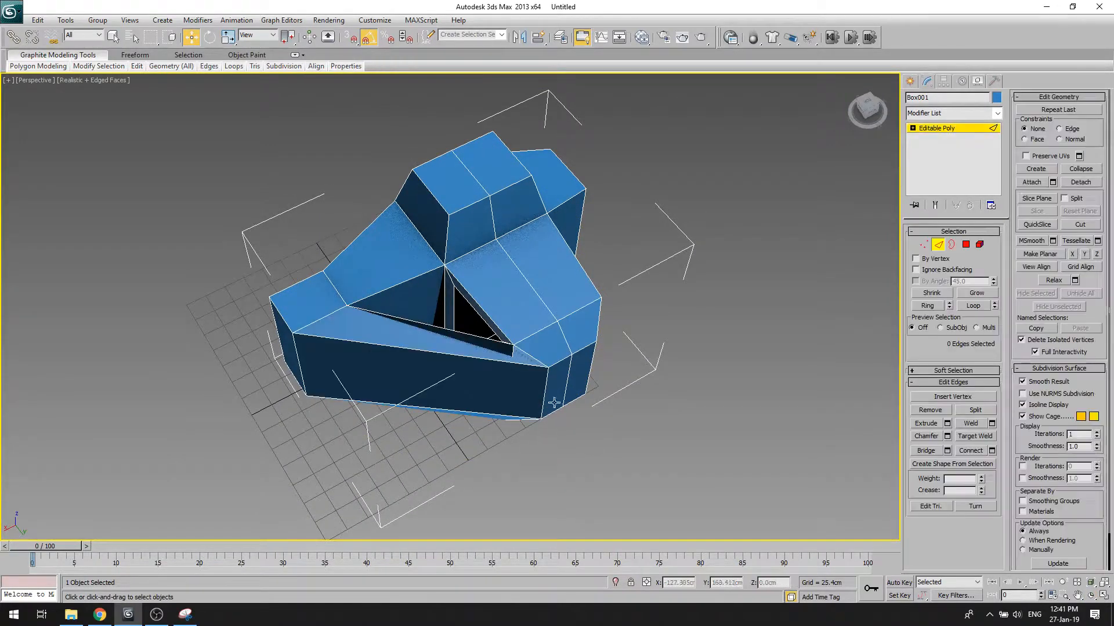
pyautogui.click(547, 394)
pyautogui.moveTo(517, 413); pyautogui.dragTo(474, 437)
pyautogui.click(1089, 599)
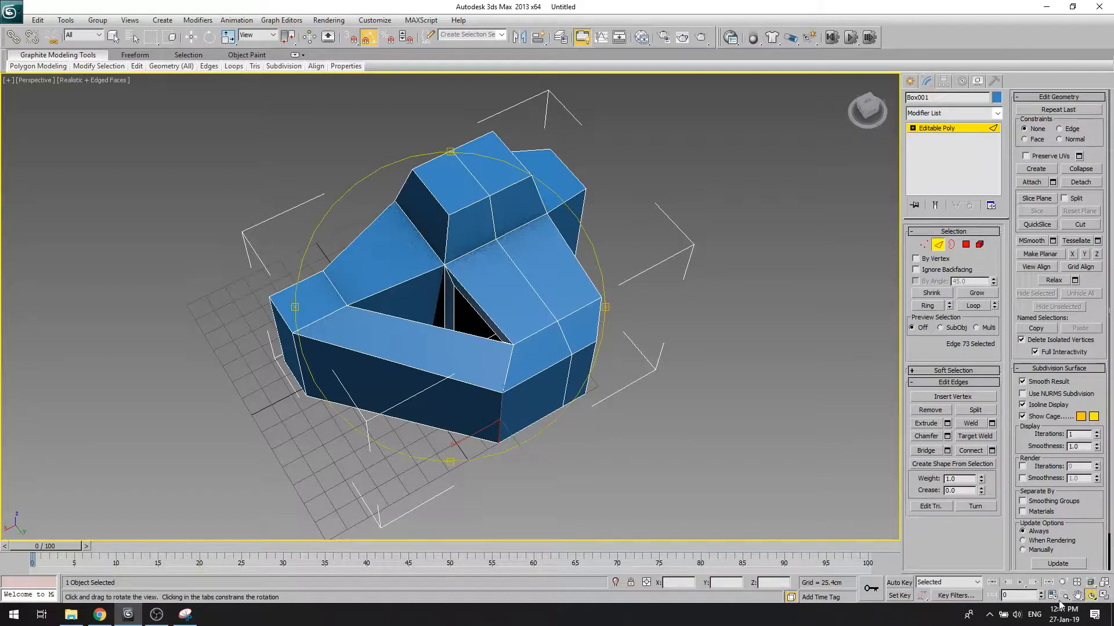
pyautogui.moveTo(493, 324); pyautogui.dragTo(638, 308)
pyautogui.rightClick(677, 311)
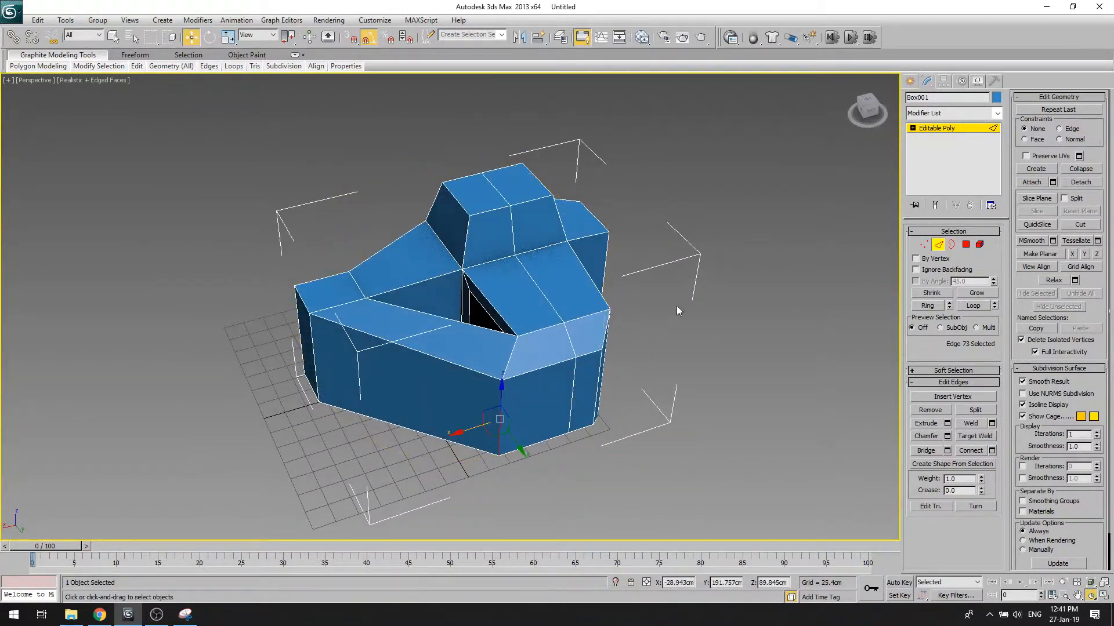
# Step: Return to Polygon level, clear the selection, and check the model's object properties
pyautogui.click(966, 244)
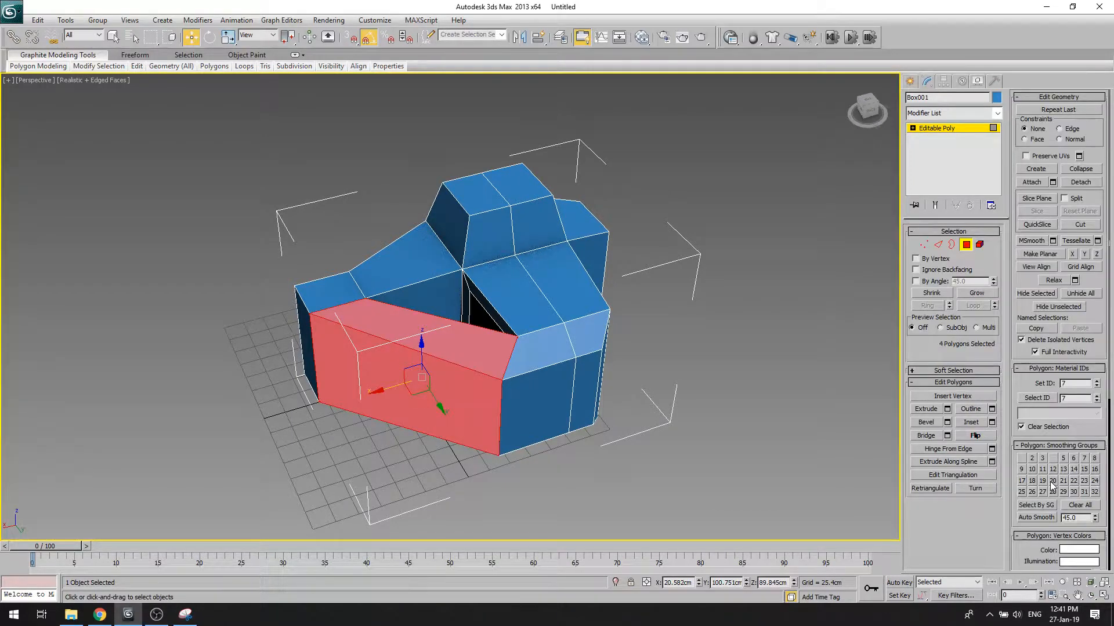
pyautogui.click(733, 477)
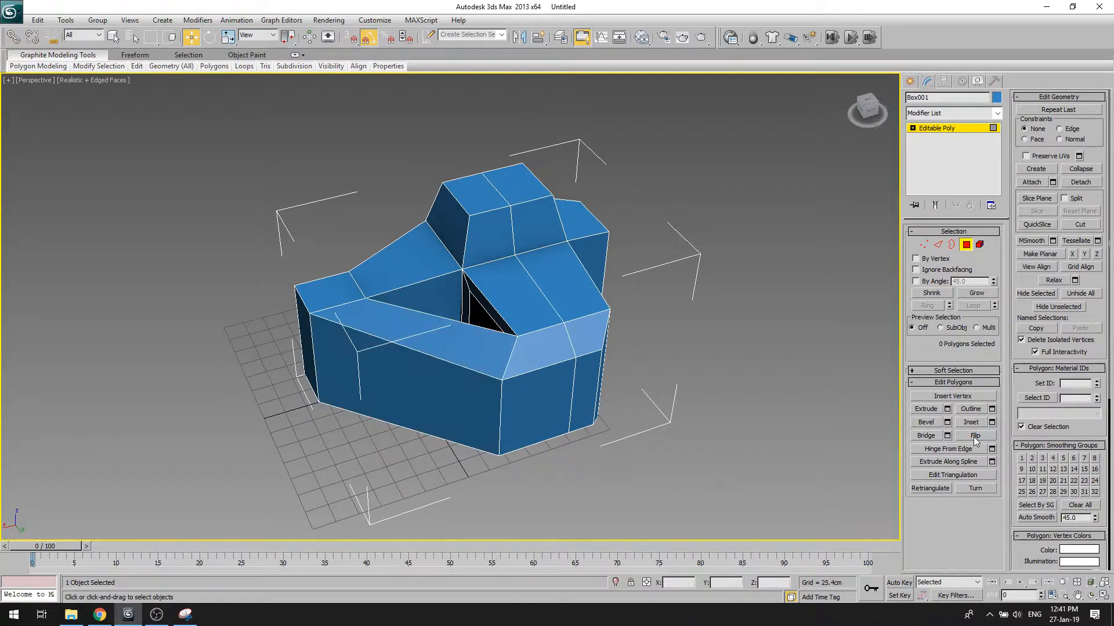
pyautogui.click(1078, 598)
pyautogui.moveTo(597, 354); pyautogui.dragTo(568, 383)
pyautogui.rightClick(578, 212)
pyautogui.rightClick(513, 219)
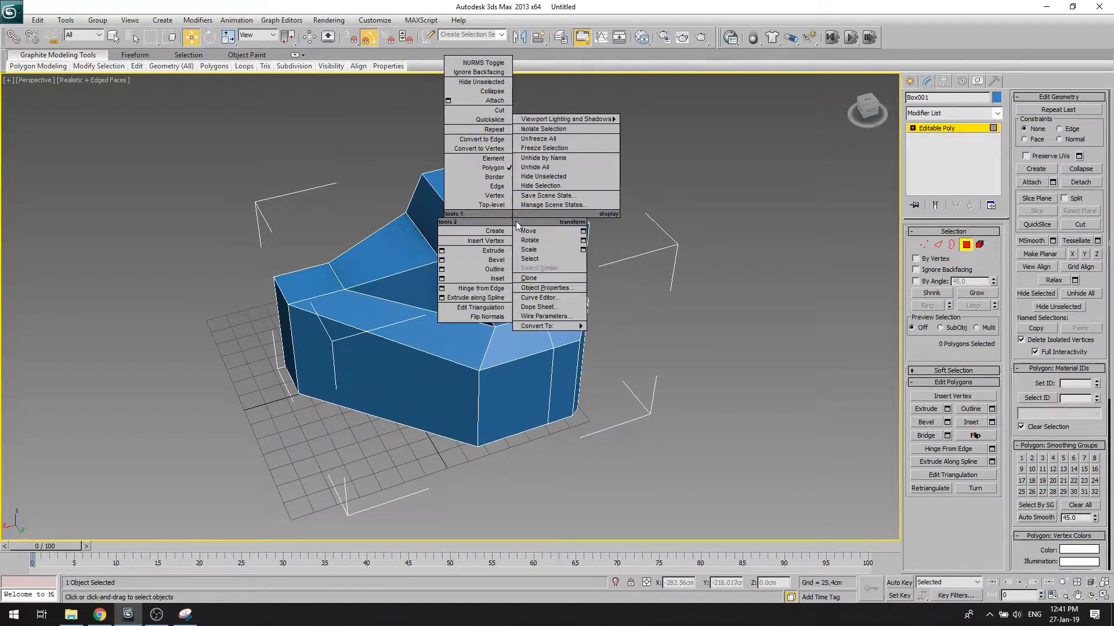
pyautogui.click(571, 292)
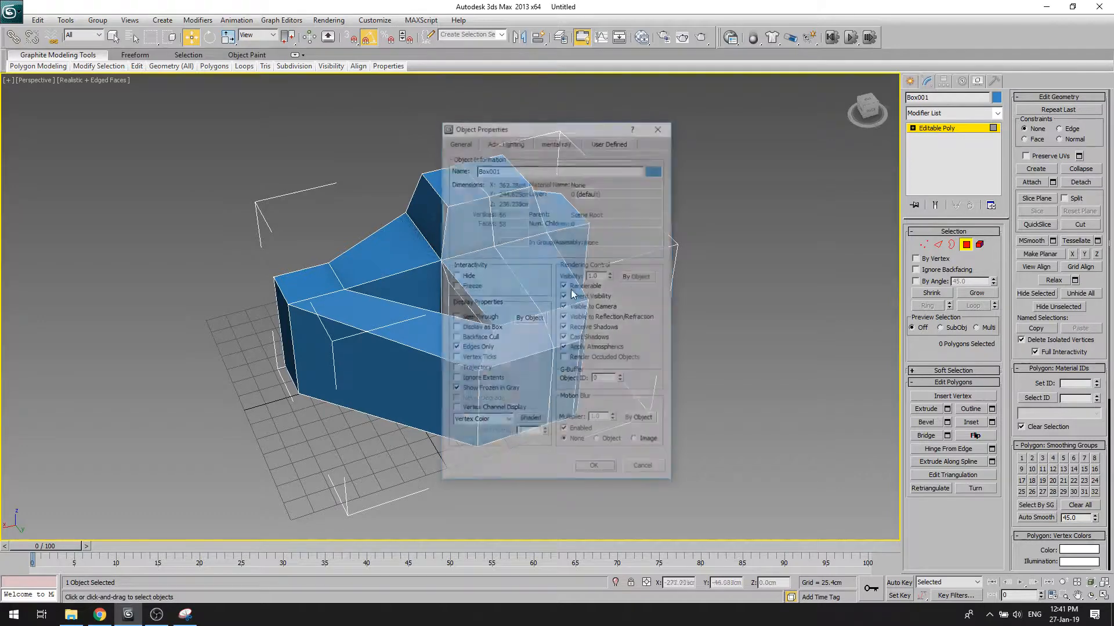
pyautogui.click(594, 469)
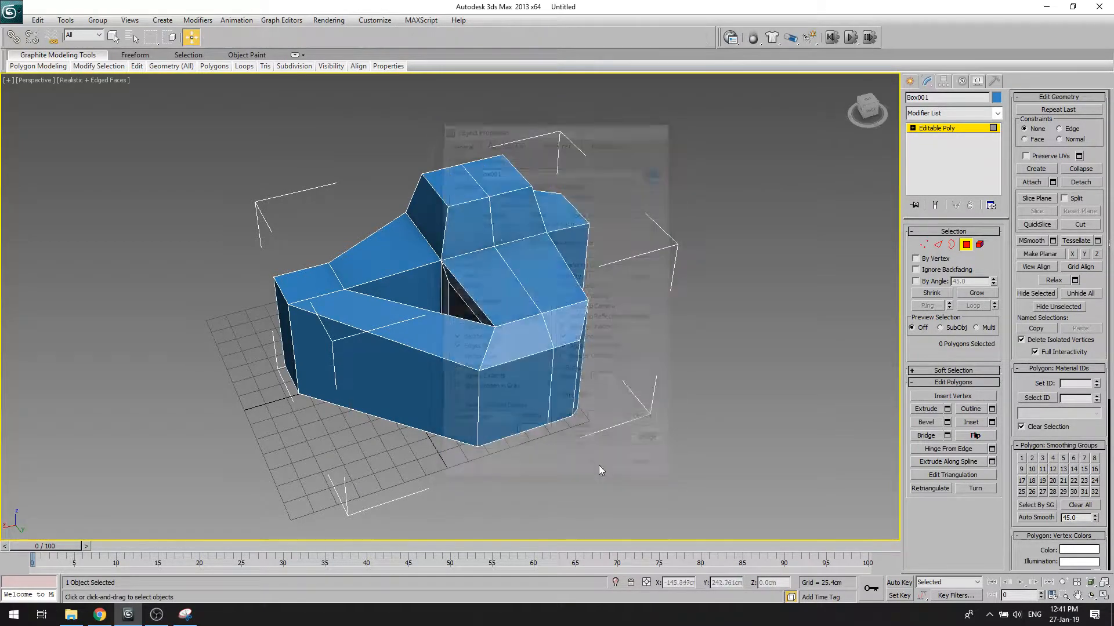
# Step: Clone the end polygon next to the bridge to an element, offset outward along the Y axis
pyautogui.click(1092, 596)
pyautogui.moveTo(486, 396); pyautogui.dragTo(478, 359)
pyautogui.scroll(3, 439, 376)
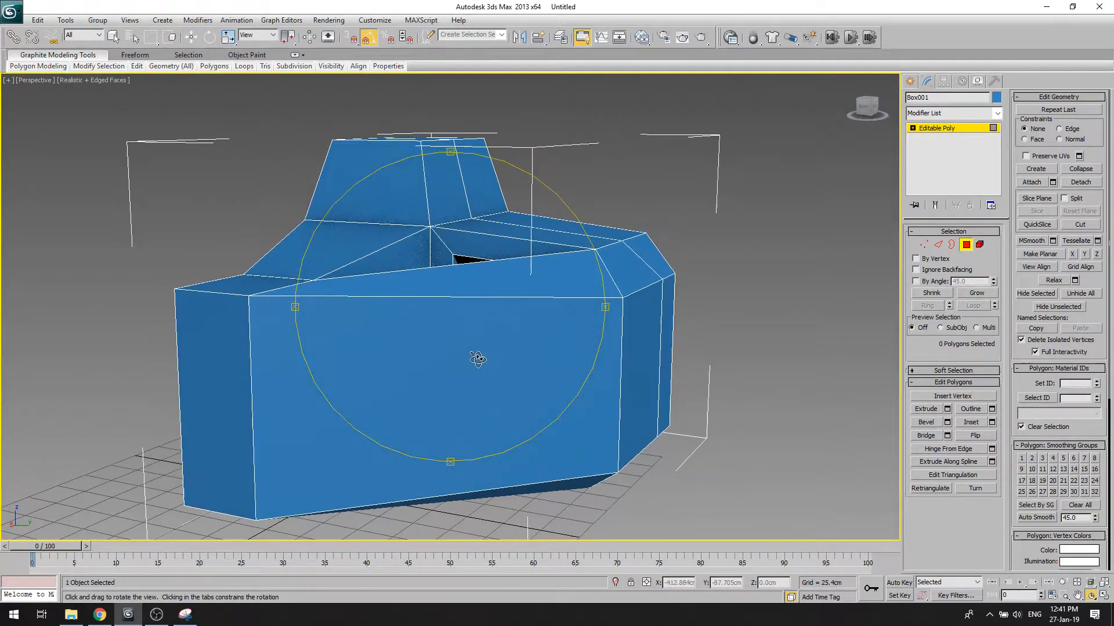
pyautogui.moveTo(291, 475); pyautogui.dragTo(526, 383)
pyautogui.rightClick(718, 361)
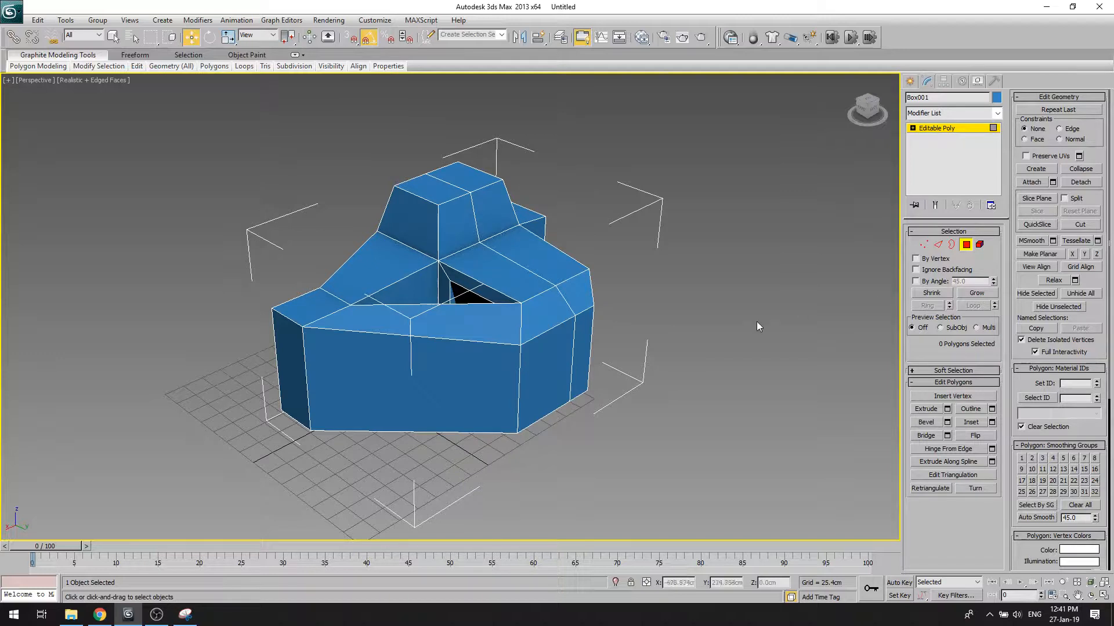
pyautogui.click(537, 362)
pyautogui.keyDown('shift'); pyautogui.moveTo(573, 388); pyautogui.dragTo(641, 424); pyautogui.keyUp('shift')
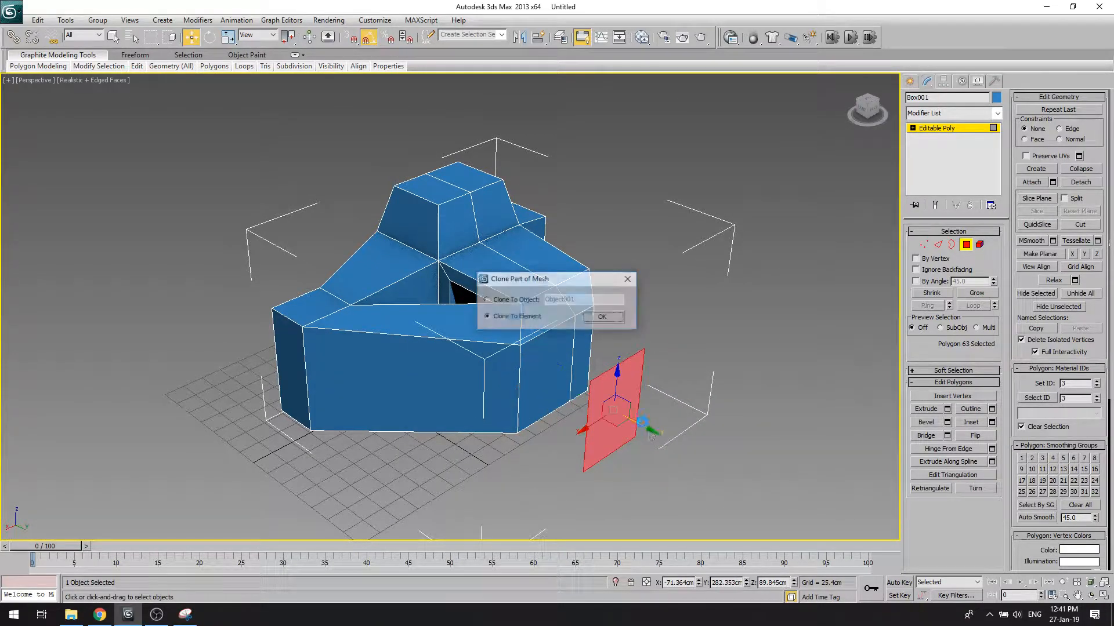
pyautogui.click(603, 319)
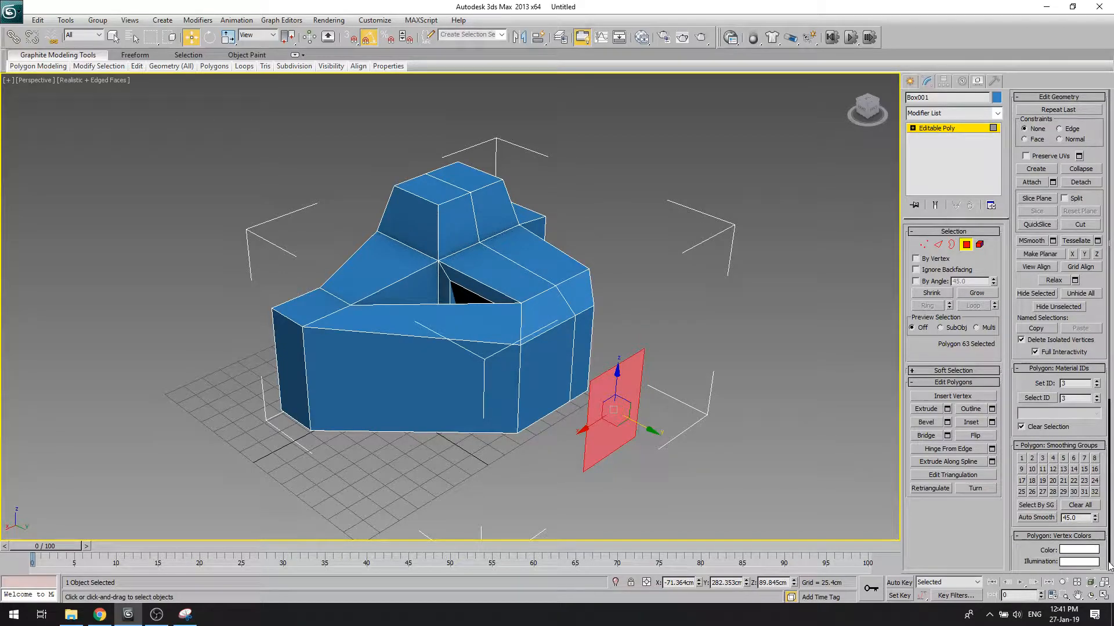
# Step: Flip the cloned polygon's normal and leave Polygon level
pyautogui.click(1090, 597)
pyautogui.moveTo(486, 265); pyautogui.dragTo(871, 432)
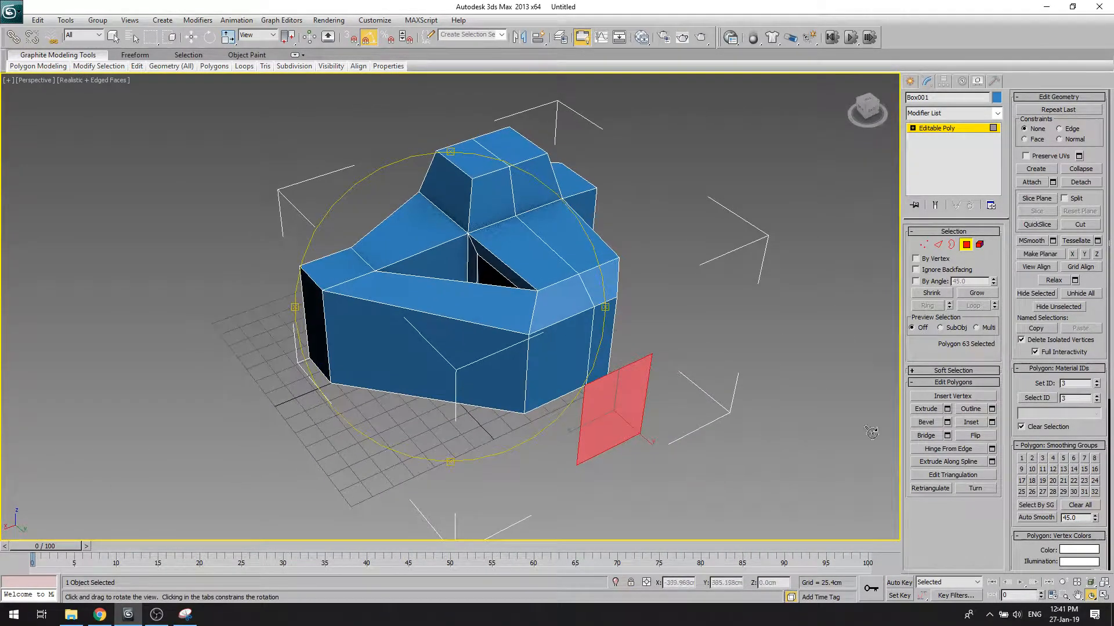
pyautogui.click(975, 435)
pyautogui.moveTo(415, 273); pyautogui.dragTo(493, 264)
pyautogui.click(966, 244)
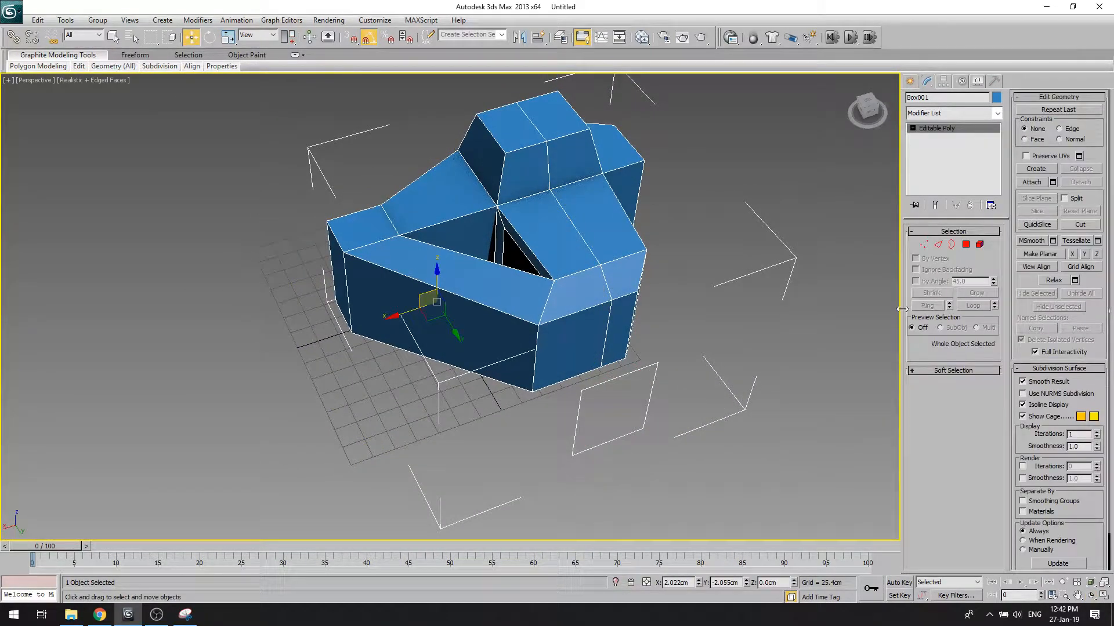
# Step: Delete the whole edited model from the scene
pyautogui.click(1077, 596)
pyautogui.moveTo(546, 248); pyautogui.dragTo(425, 312)
pyautogui.scroll(-3, 493, 277)
pyautogui.rightClick(529, 287)
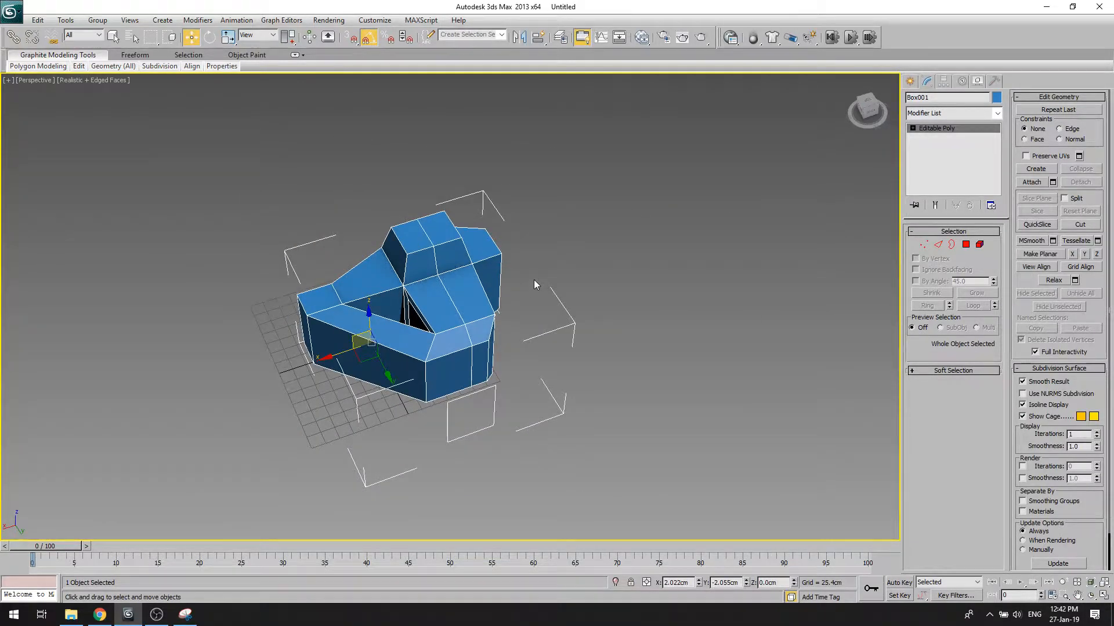
pyautogui.press('Delete')
# Step: Create a new box on the grid, about 238 cm long, 244 cm wide and 87 cm high
pyautogui.click(910, 81)
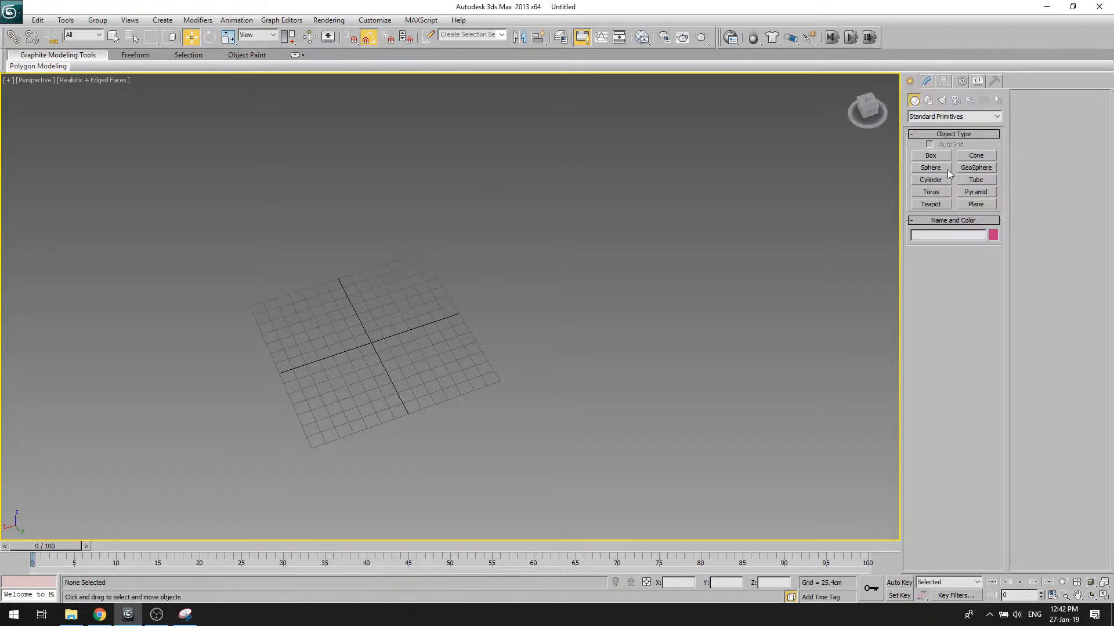
pyautogui.click(930, 155)
pyautogui.moveTo(303, 316); pyautogui.dragTo(474, 363)
pyautogui.click(460, 318)
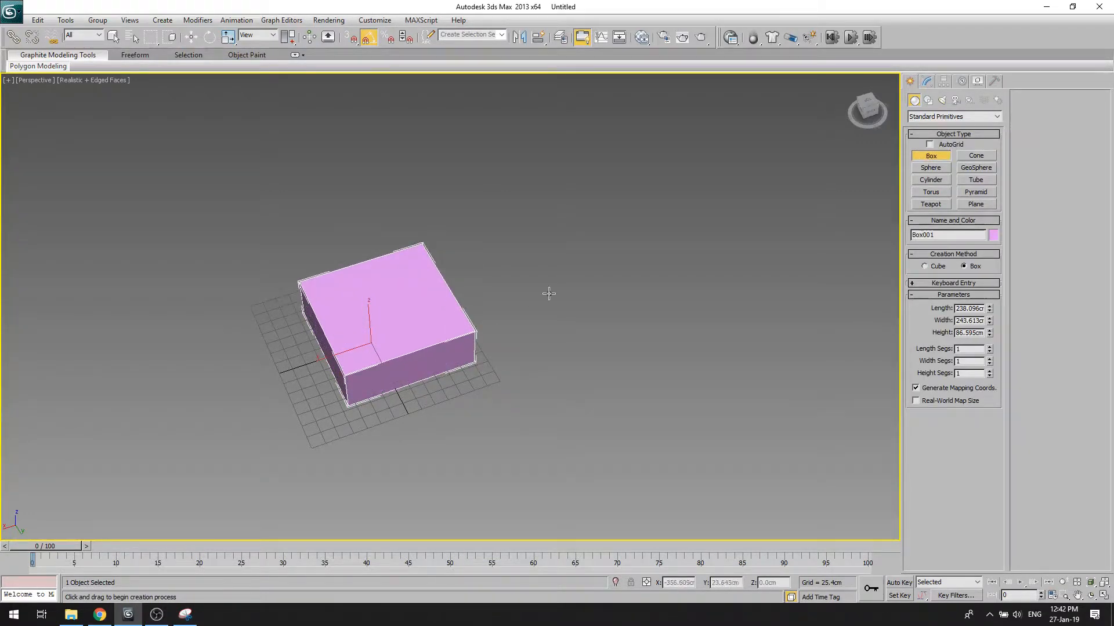
pyautogui.press('w')
# Step: Convert the new box to Editable Poly and turn on Backface Cull in its object properties
pyautogui.rightClick(400, 352)
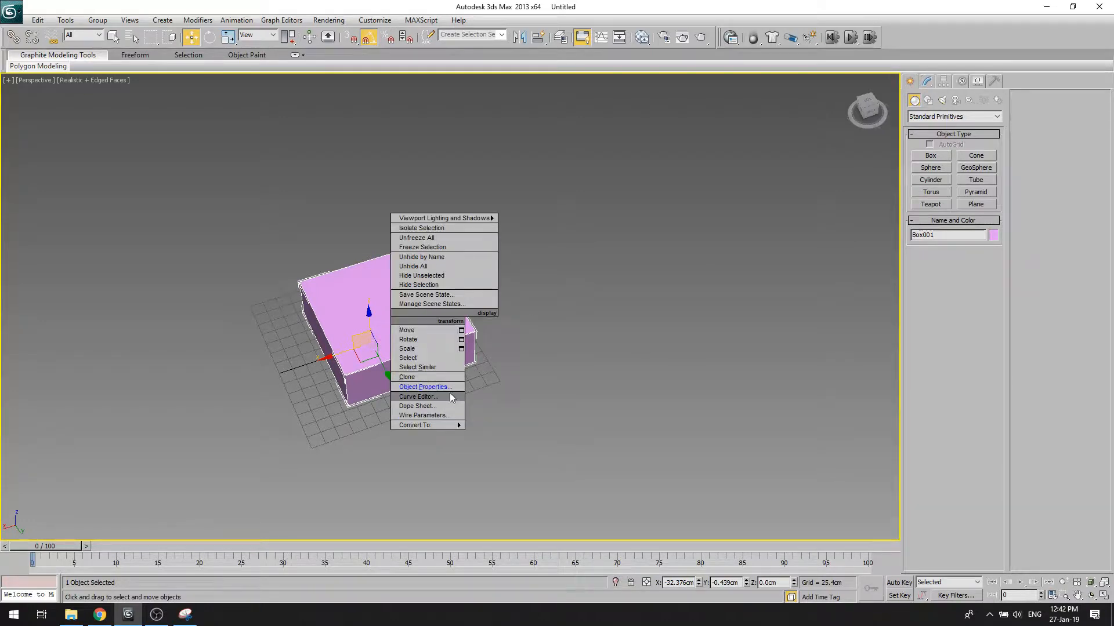
pyautogui.moveTo(458, 428)
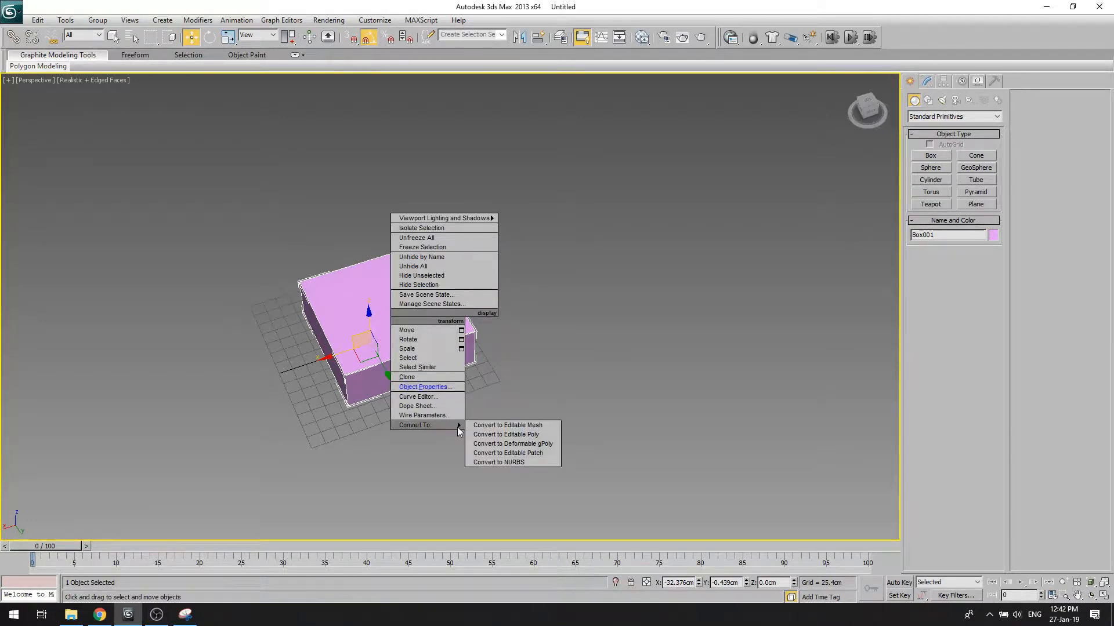
pyautogui.click(506, 435)
pyautogui.rightClick(447, 302)
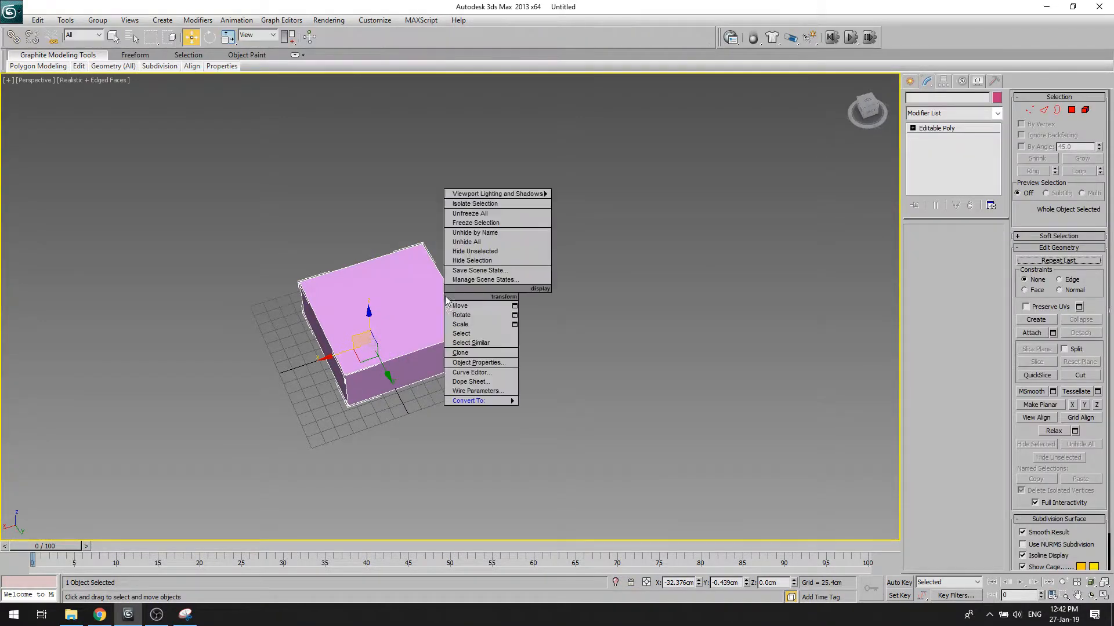
pyautogui.click(508, 364)
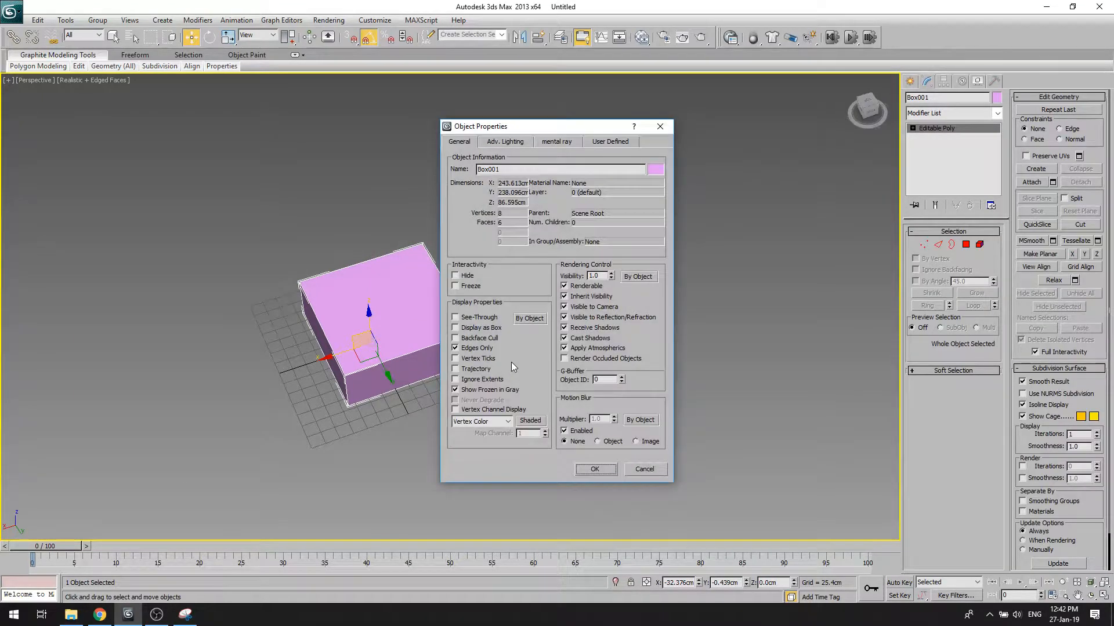
pyautogui.click(593, 469)
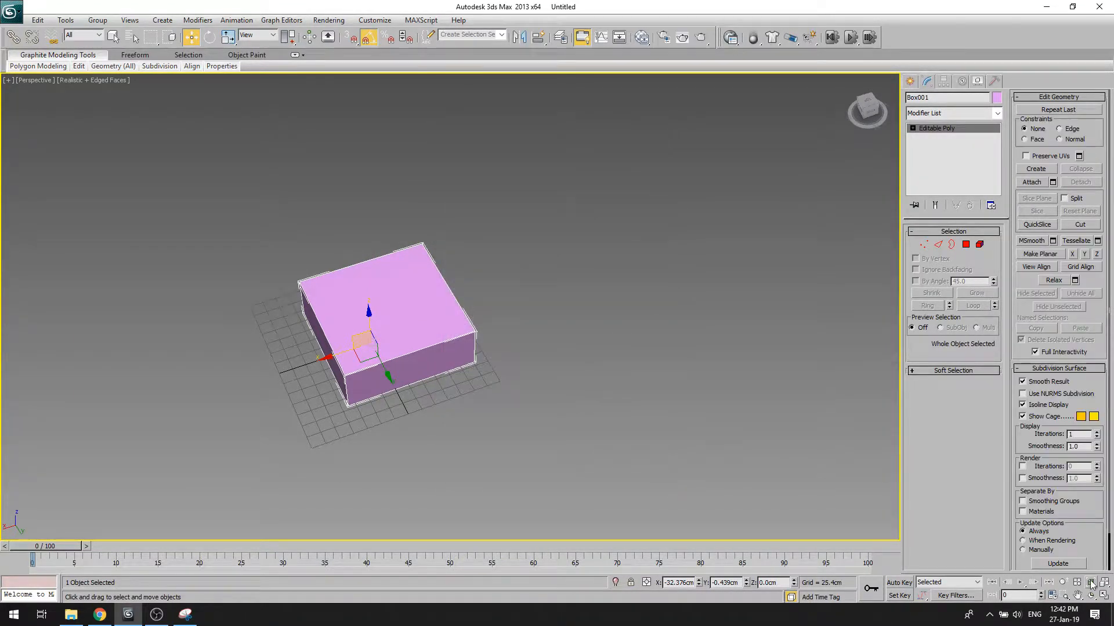
# Step: Delete the top polygon of the box at Polygon level
pyautogui.click(1091, 583)
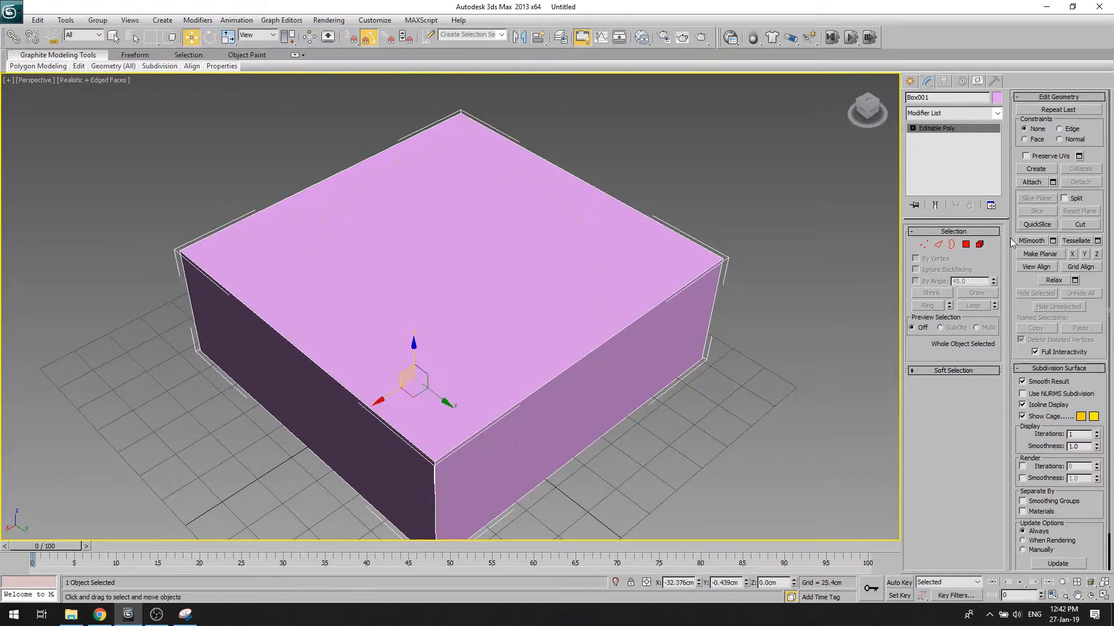
pyautogui.click(972, 246)
pyautogui.click(551, 242)
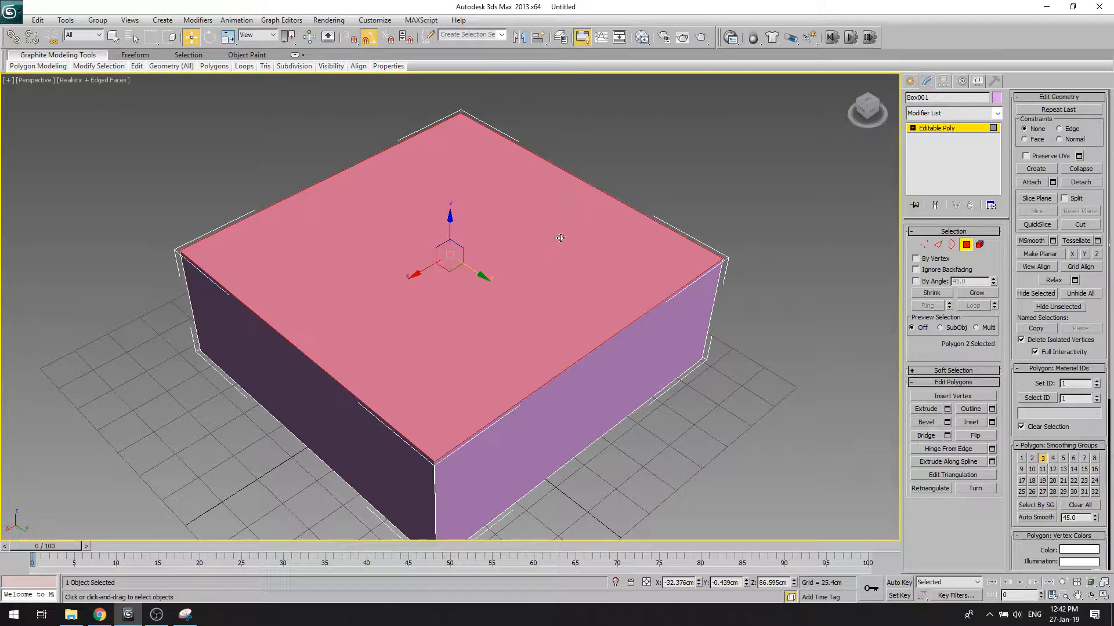
pyautogui.press('Delete')
# Step: Select the whole open box as an element, flip the normals of all its polygons inward and leave Polygon level
pyautogui.click(1090, 595)
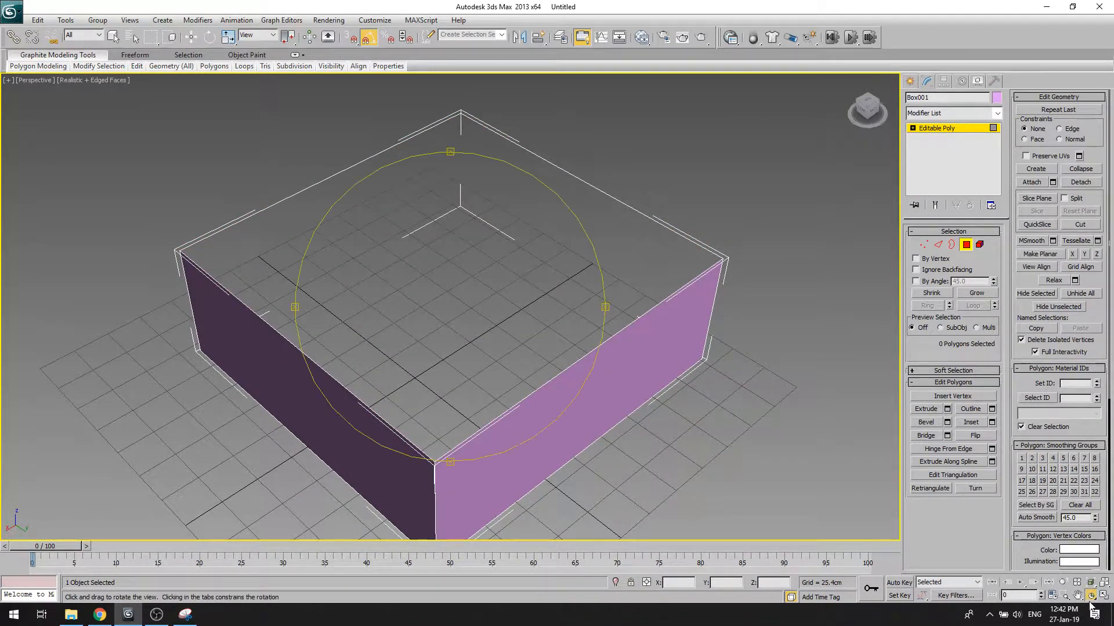
pyautogui.moveTo(503, 319)
pyautogui.mouseDown()
pyautogui.moveTo(465, 267)
pyautogui.moveTo(406, 291)
pyautogui.moveTo(595, 229)
pyautogui.moveTo(662, 257)
pyautogui.moveTo(649, 281)
pyautogui.moveTo(447, 268)
pyautogui.moveTo(502, 320)
pyautogui.moveTo(489, 323)
pyautogui.moveTo(510, 295)
pyautogui.moveTo(520, 301)
pyautogui.moveTo(496, 320)
pyautogui.moveTo(514, 330)
pyautogui.moveTo(501, 318)
pyautogui.mouseUp()
pyautogui.rightClick(680, 353)
pyautogui.click(980, 245)
pyautogui.click(506, 342)
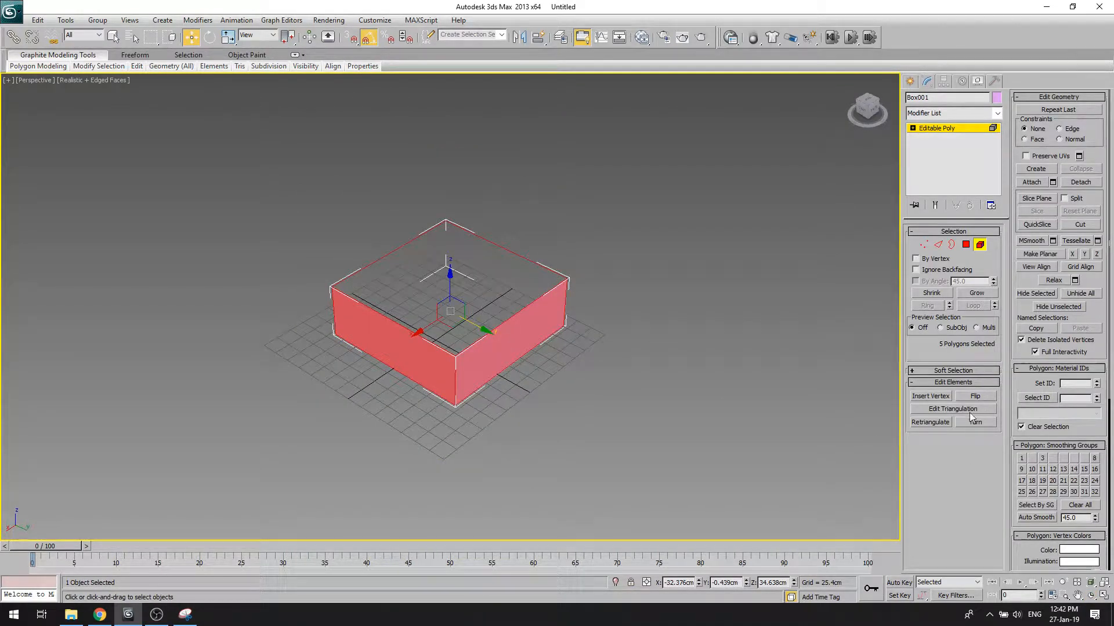
pyautogui.click(965, 246)
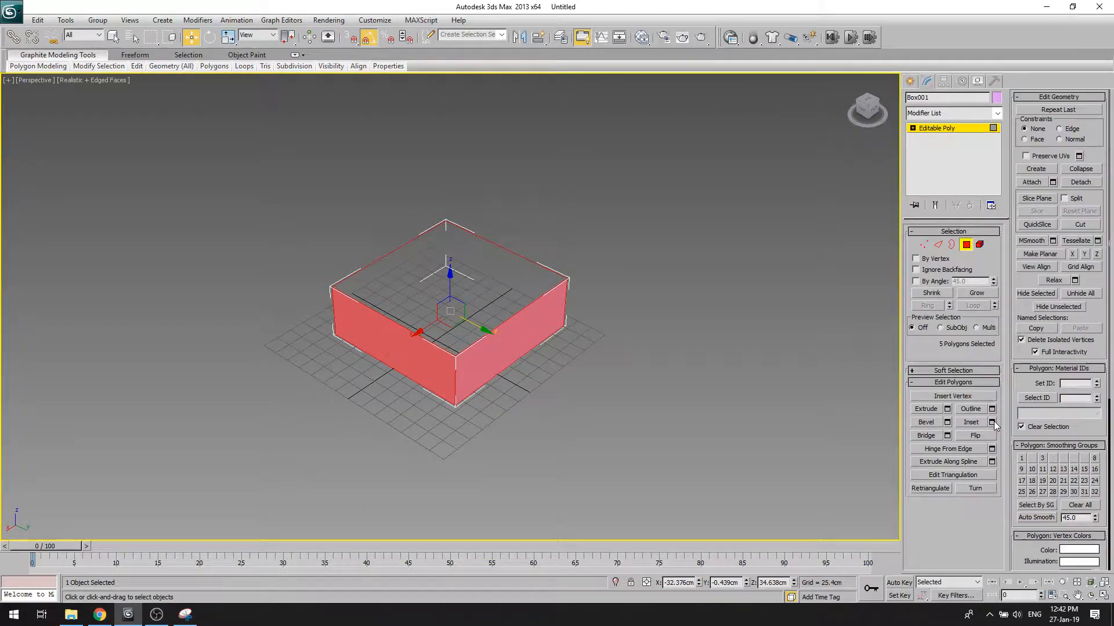
pyautogui.click(975, 436)
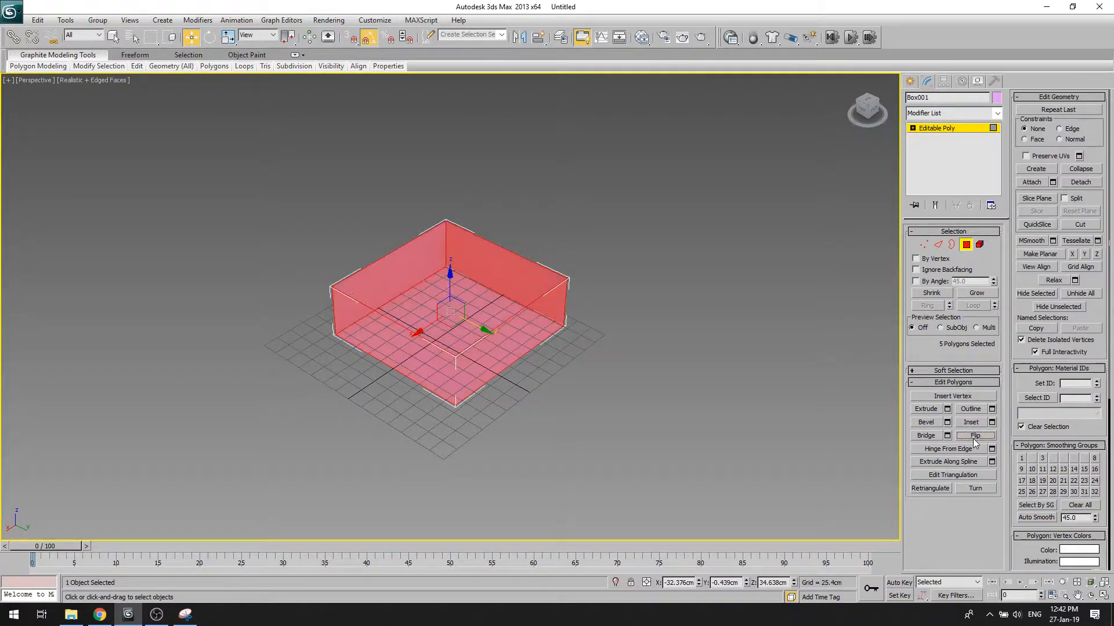
pyautogui.click(966, 244)
pyautogui.click(1090, 595)
pyautogui.moveTo(396, 251); pyautogui.dragTo(416, 319)
pyautogui.scroll(4, 415, 319)
pyautogui.moveTo(559, 271); pyautogui.dragTo(461, 325)
pyautogui.scroll(-5, 444, 302)
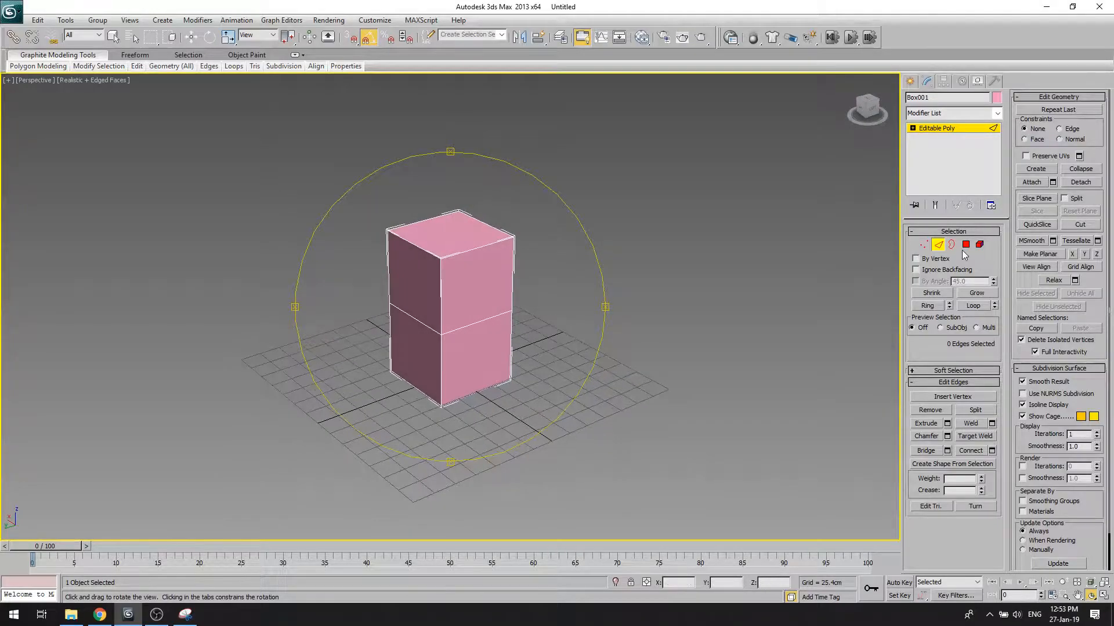
# Step: At Edge level on the tall two-segment box, select one upper horizontal edge and expand it to its edge ring
pyautogui.click(938, 246)
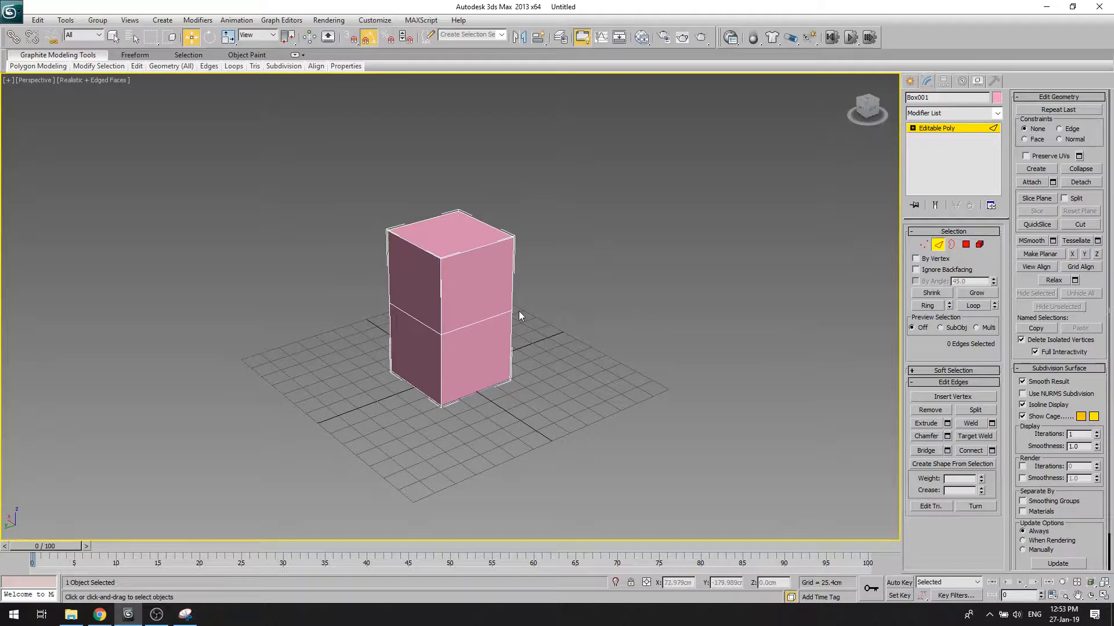
pyautogui.click(479, 246)
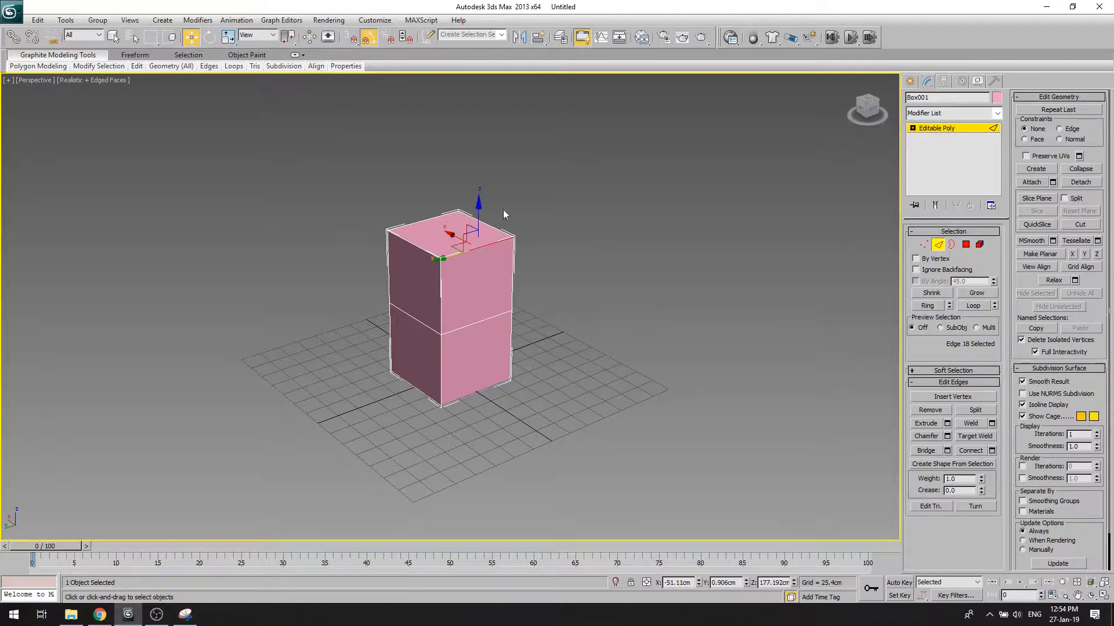
pyautogui.click(928, 306)
pyautogui.click(1091, 596)
pyautogui.moveTo(472, 303)
pyautogui.mouseDown()
pyautogui.moveTo(527, 313)
pyautogui.moveTo(580, 278)
pyautogui.moveTo(616, 221)
pyautogui.moveTo(517, 186)
pyautogui.moveTo(486, 215)
pyautogui.moveTo(514, 305)
pyautogui.moveTo(510, 291)
pyautogui.moveTo(487, 306)
pyautogui.mouseUp()
pyautogui.press('w')
# Step: Pick single horizontal and vertical edges in turn, then expand an upper vertical corner edge to its ring
pyautogui.click(526, 284)
pyautogui.click(491, 326)
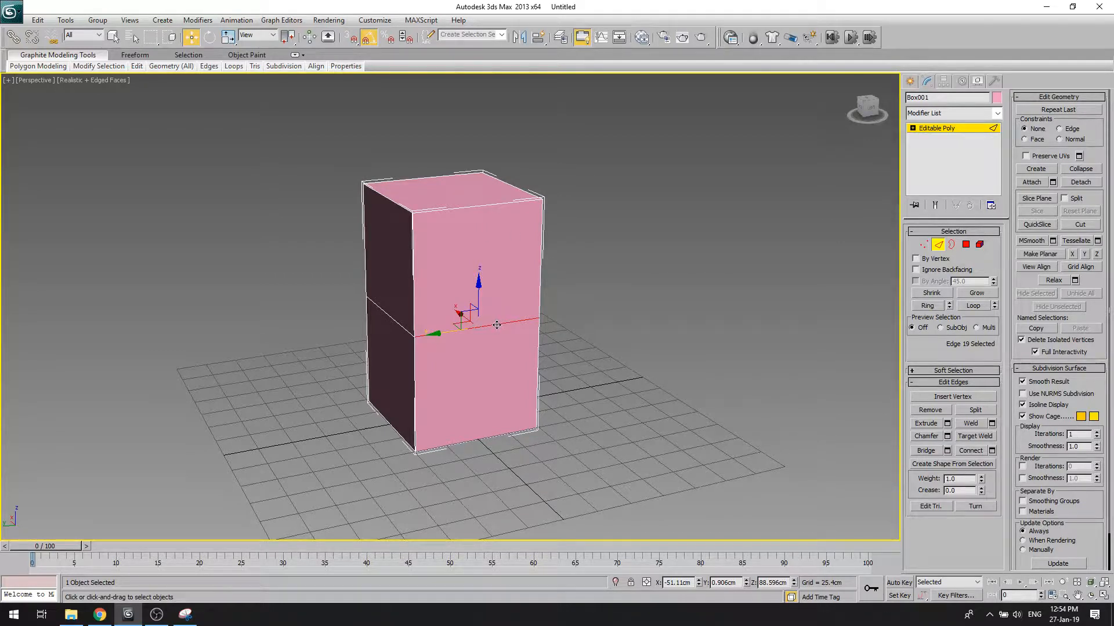
pyautogui.click(487, 204)
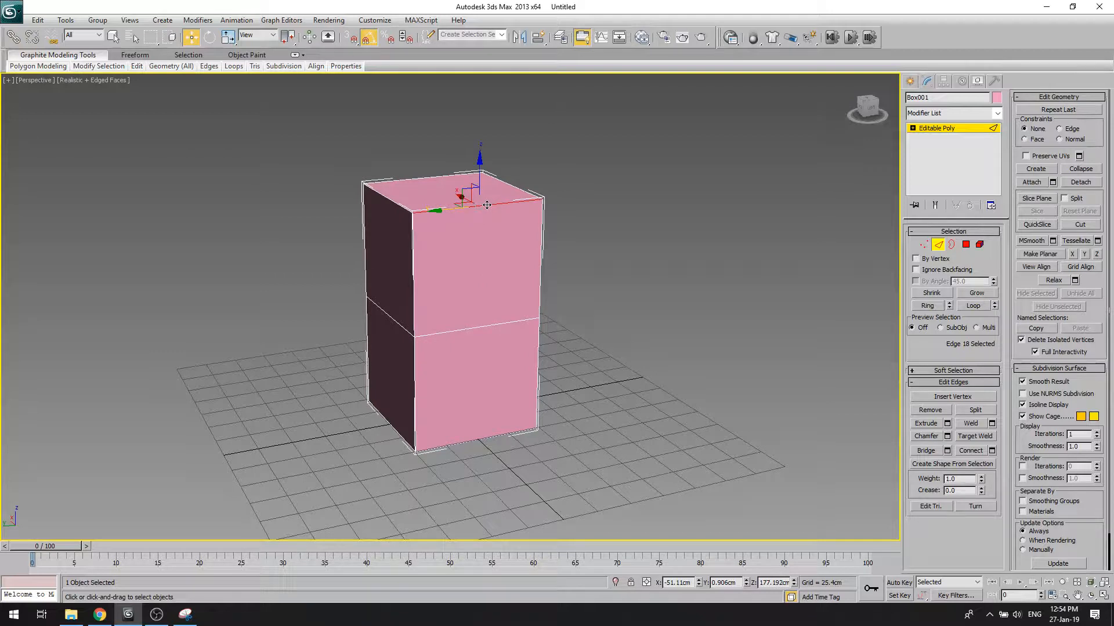
pyautogui.click(481, 325)
pyautogui.click(412, 262)
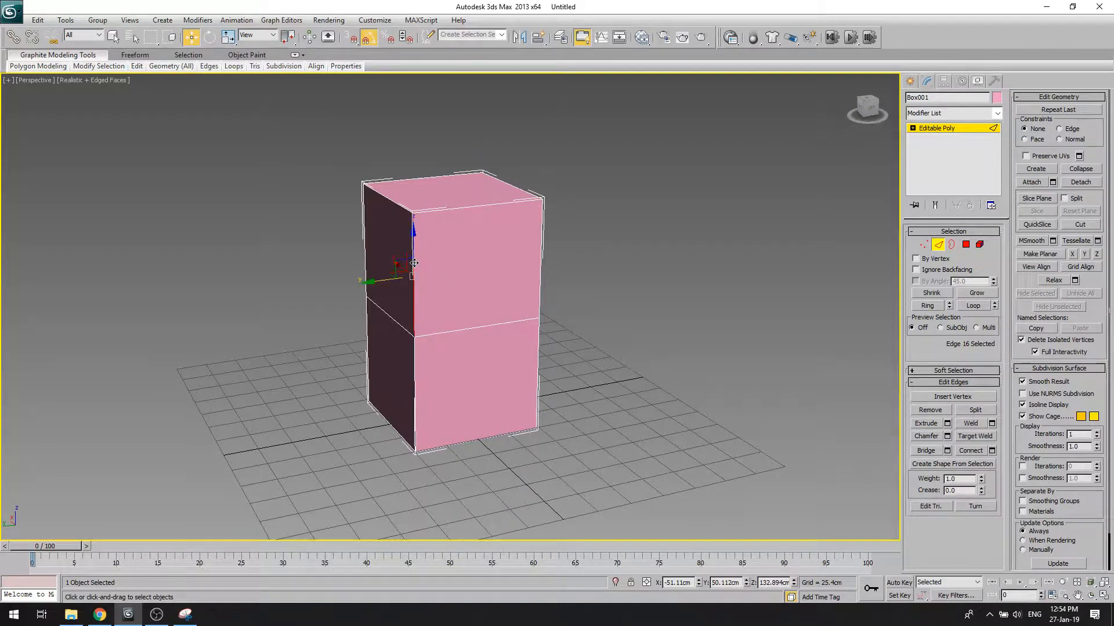
pyautogui.click(543, 252)
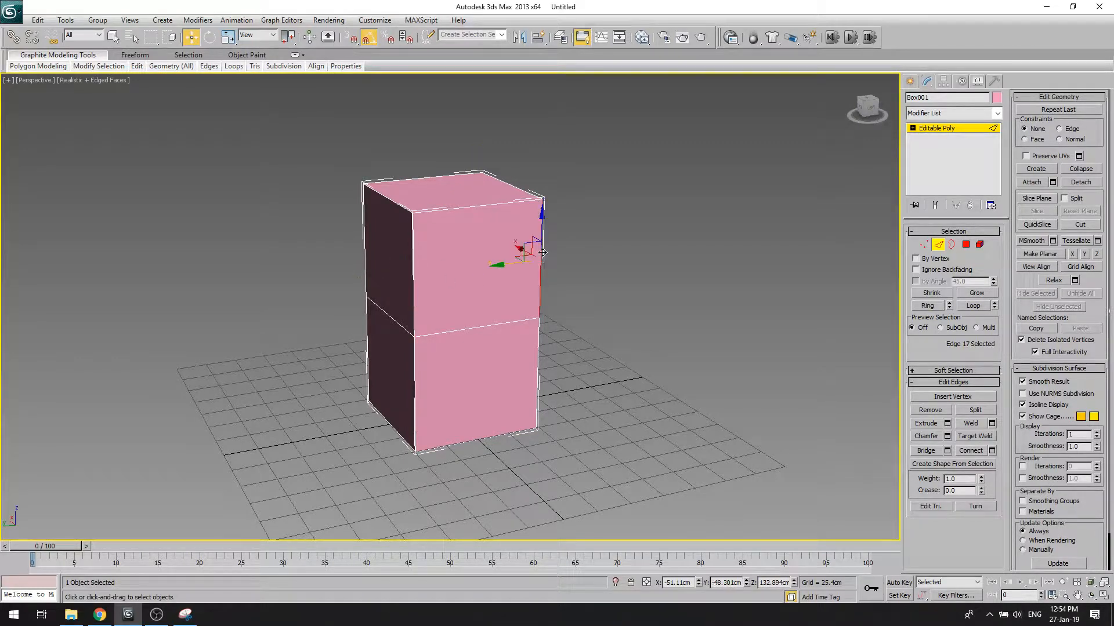
pyautogui.click(927, 307)
pyautogui.click(1091, 595)
pyautogui.moveTo(573, 275); pyautogui.dragTo(450, 262)
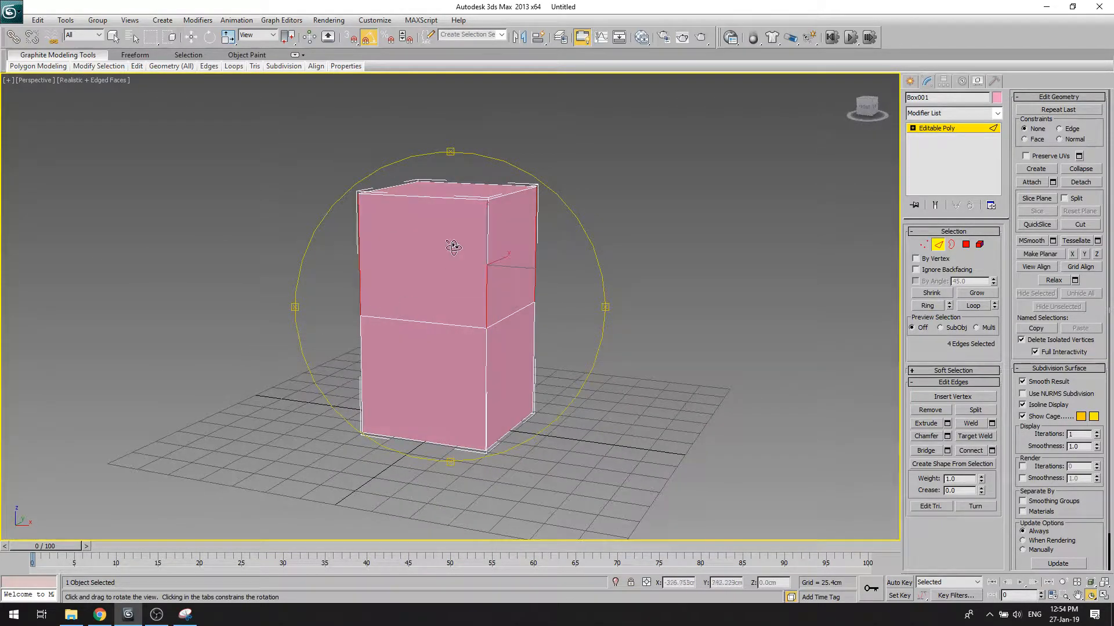
pyautogui.moveTo(517, 281); pyautogui.dragTo(506, 276)
pyautogui.press('w')
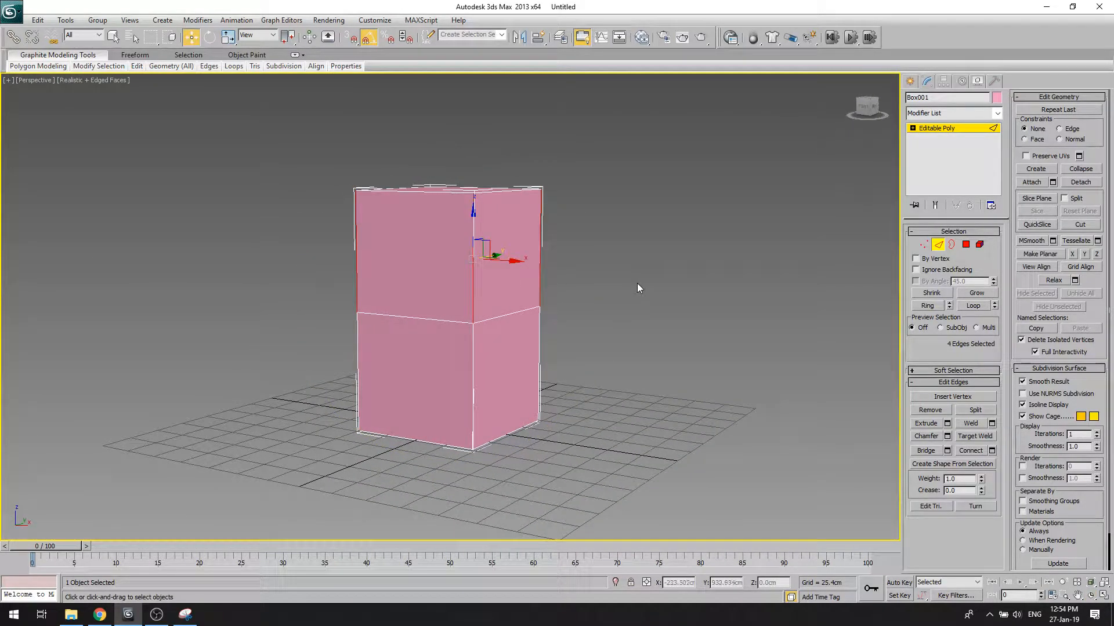
# Step: Expand the horizontal edge halfway up the narrower visible face to its ring and clear the selection
pyautogui.click(503, 316)
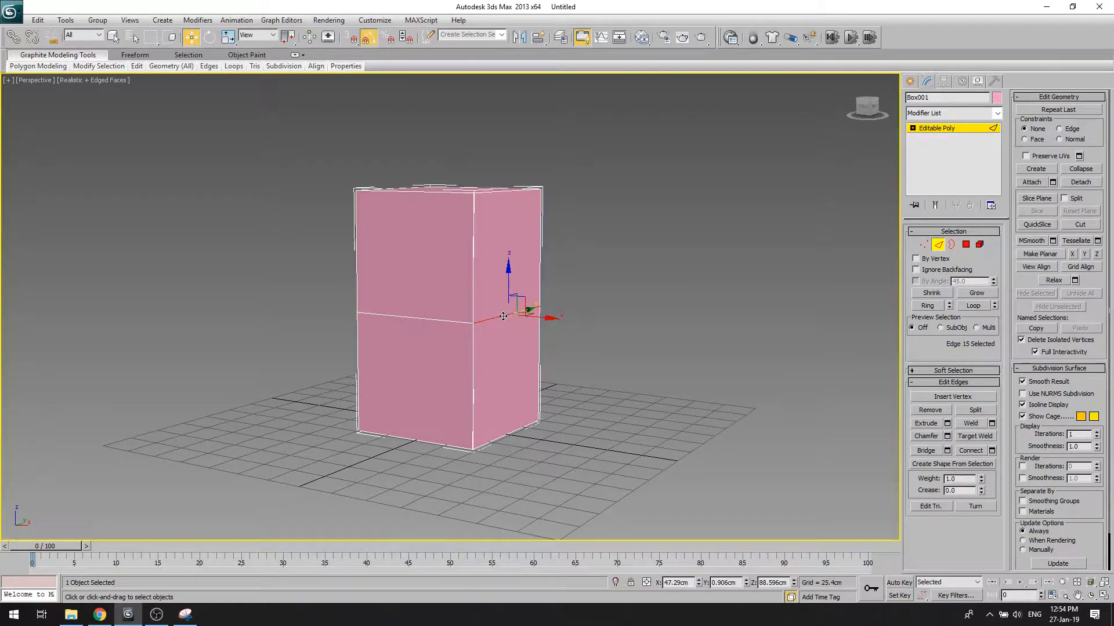
pyautogui.click(938, 306)
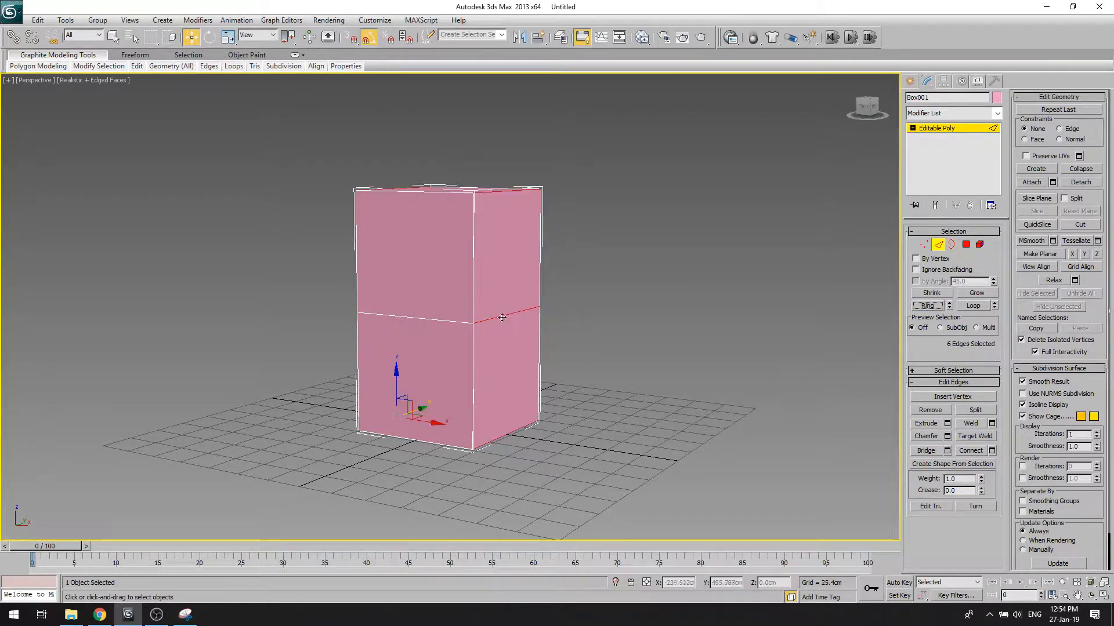
pyautogui.click(549, 346)
# Step: Select the same mid-height horizontal edge, extend it to a loop around the box and clear the selection
pyautogui.click(499, 319)
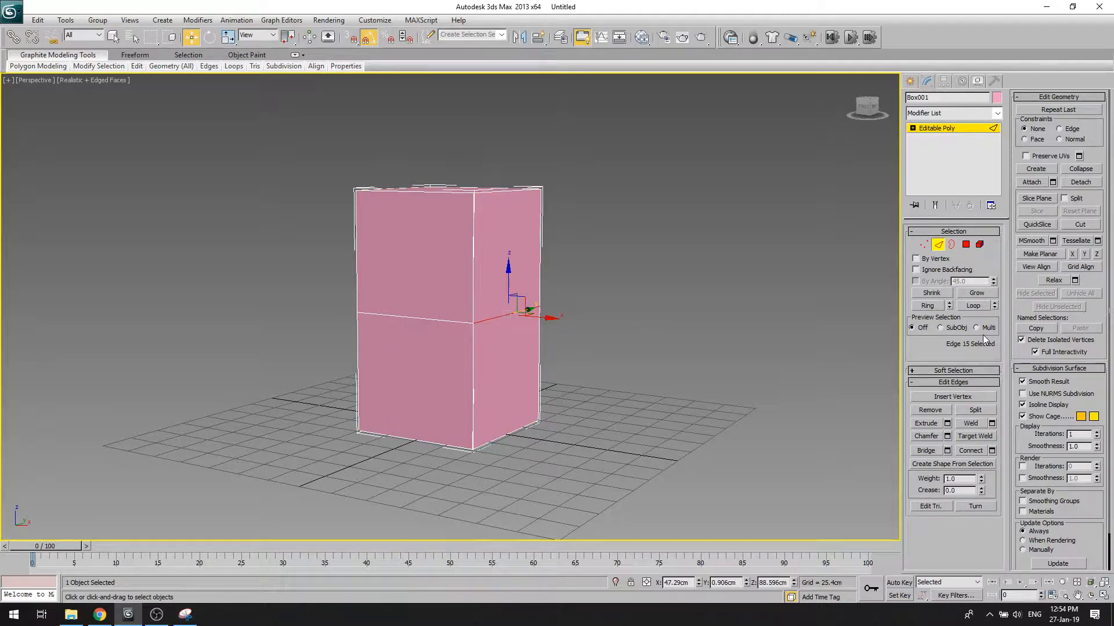
pyautogui.click(974, 306)
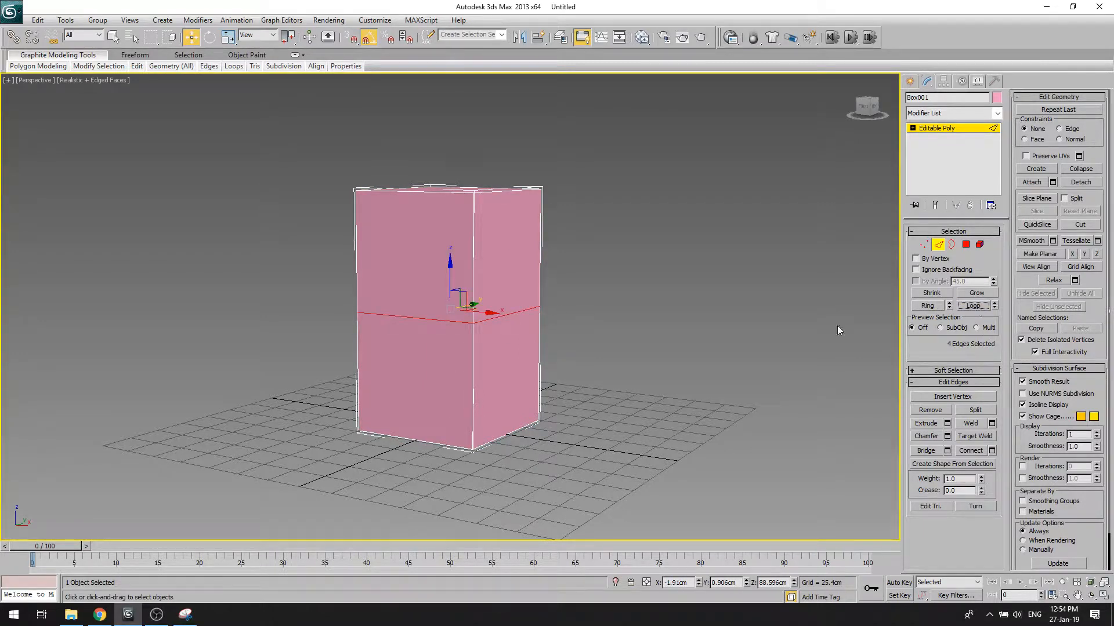
pyautogui.click(1091, 593)
pyautogui.moveTo(517, 290); pyautogui.dragTo(536, 325)
pyautogui.rightClick(536, 325)
pyautogui.click(638, 313)
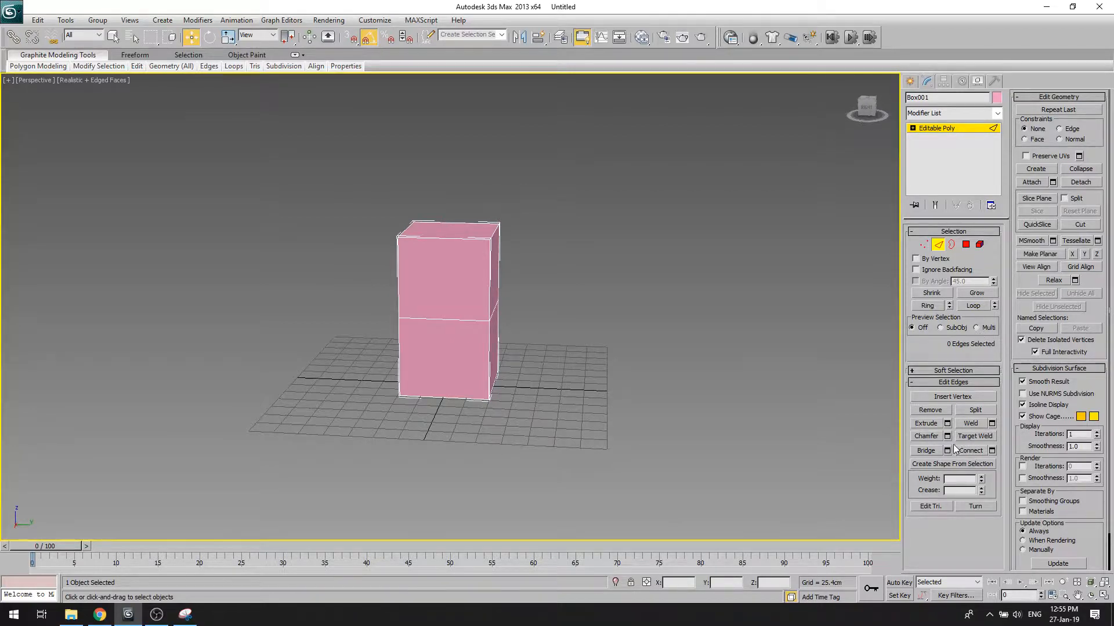
# Step: Select the ring of horizontal edges across the front face and connect them with a vertical edge loop through the middle
pyautogui.click(436, 238)
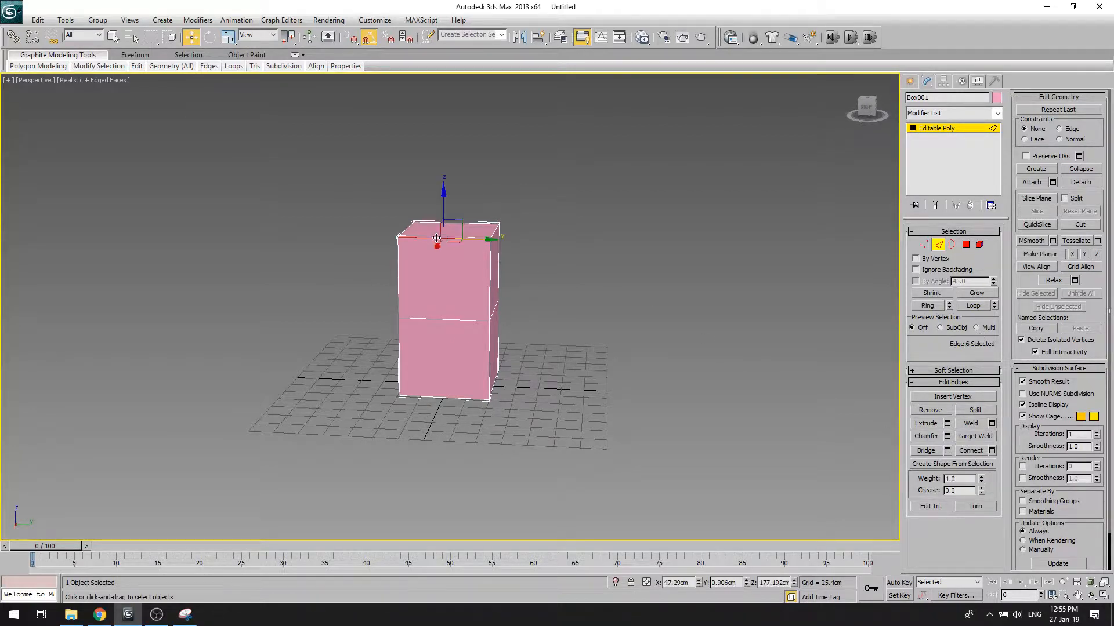
pyautogui.click(448, 322)
pyautogui.click(927, 306)
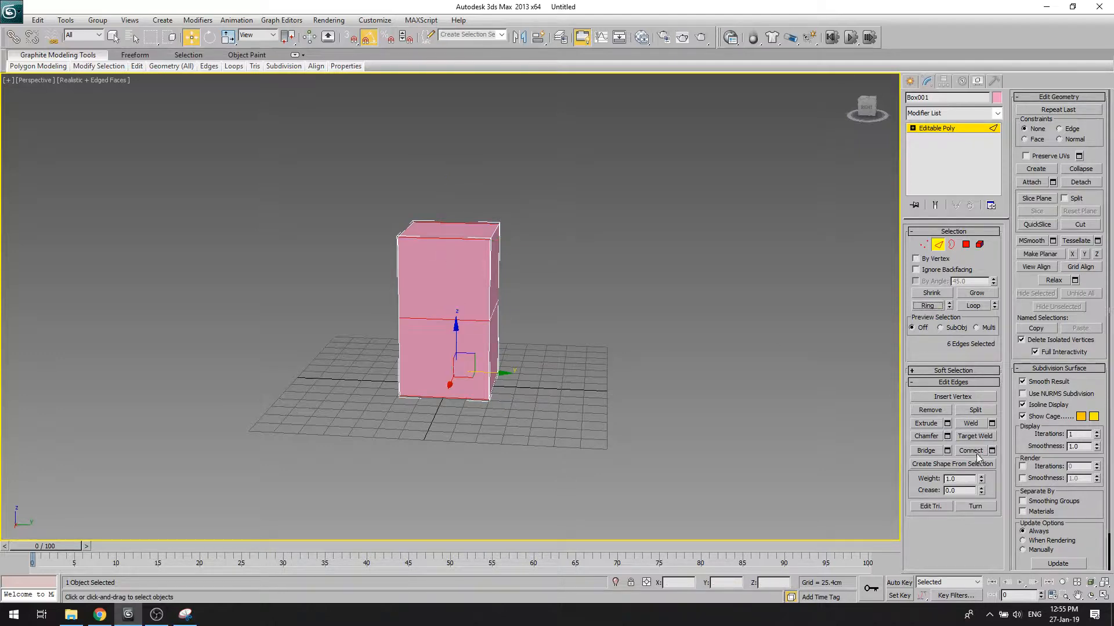
pyautogui.click(970, 451)
pyautogui.click(1091, 596)
pyautogui.moveTo(516, 302); pyautogui.dragTo(567, 319)
pyautogui.moveTo(488, 188); pyautogui.dragTo(338, 279)
pyautogui.rightClick(537, 278)
pyautogui.press('w')
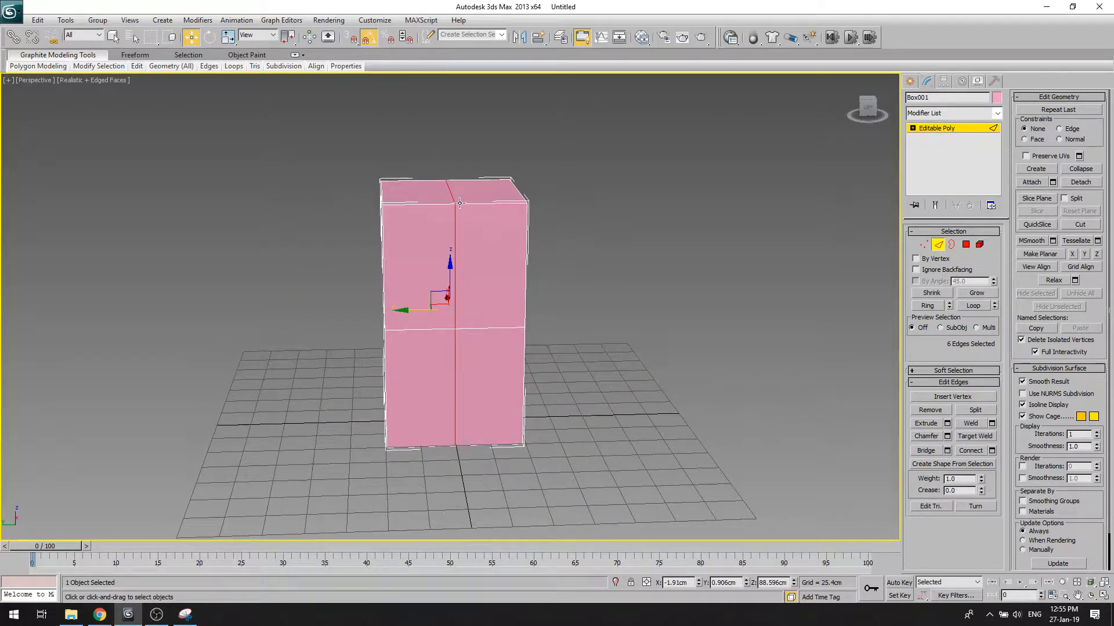
pyautogui.click(588, 399)
# Step: Select the ring of vertical edges in the box's upper half and connect them with a horizontal edge loop
pyautogui.click(1090, 596)
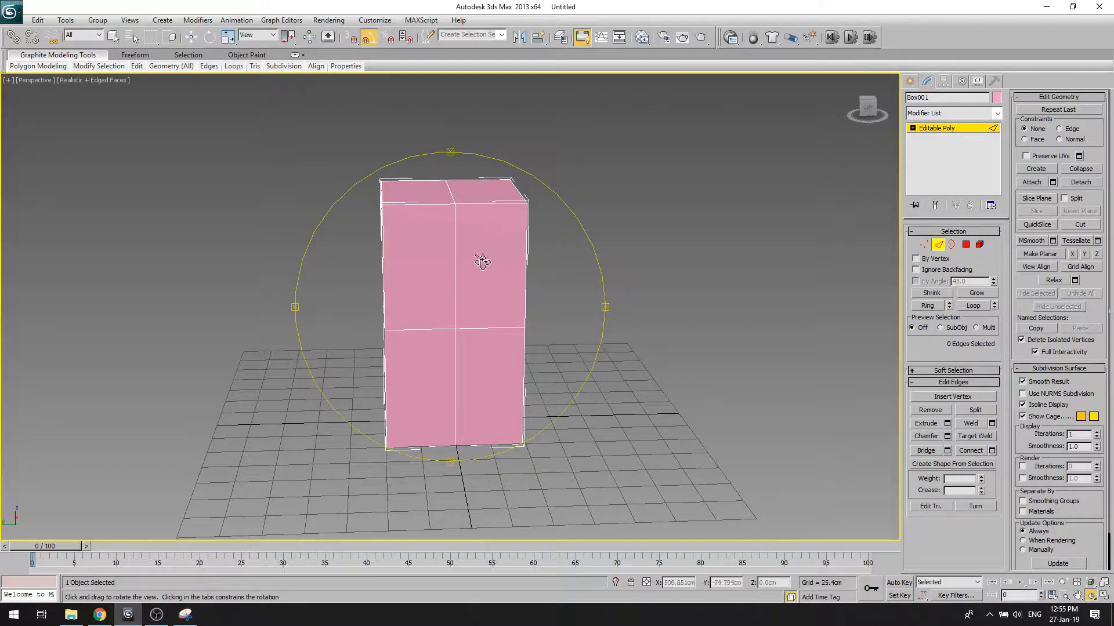
pyautogui.moveTo(482, 262); pyautogui.dragTo(534, 249)
pyautogui.rightClick(535, 249)
pyautogui.click(460, 263)
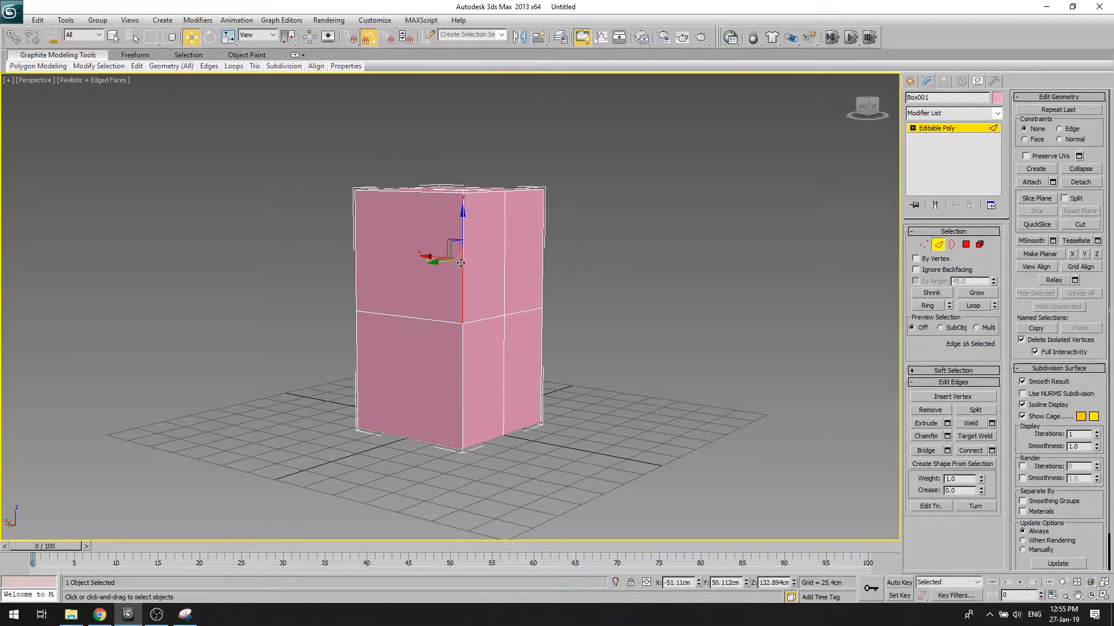
pyautogui.click(920, 307)
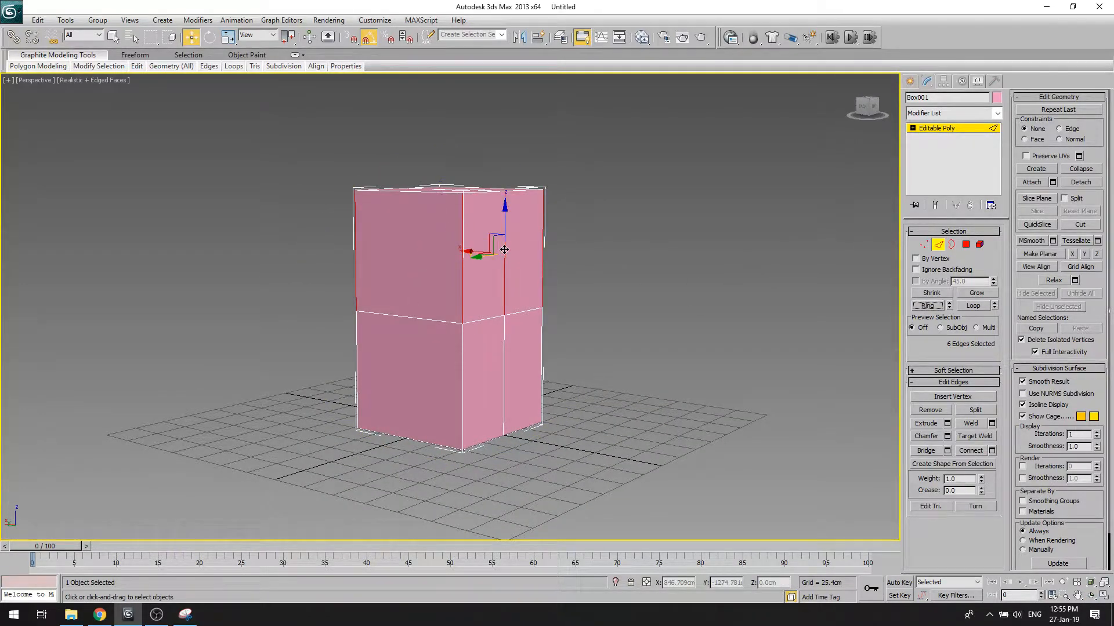
pyautogui.click(355, 251)
pyautogui.click(461, 256)
pyautogui.click(500, 253)
pyautogui.click(531, 248)
pyautogui.click(978, 451)
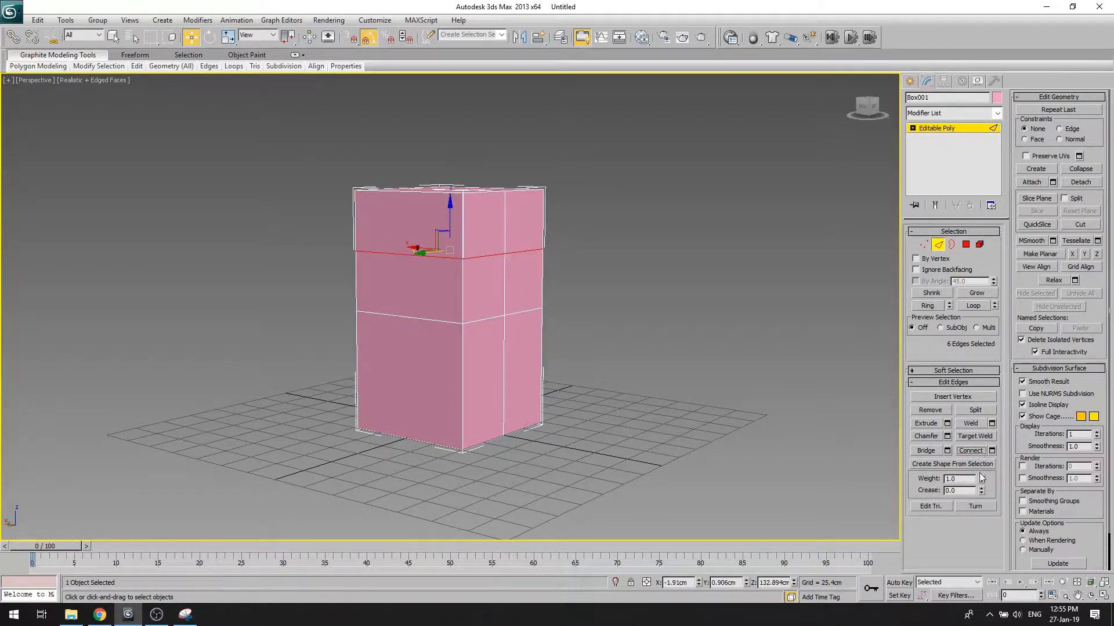
# Step: Target-weld the box's top corner vertex onto the vertex directly below it and undo the weld
pyautogui.click(1091, 595)
pyautogui.moveTo(580, 273); pyautogui.dragTo(474, 307)
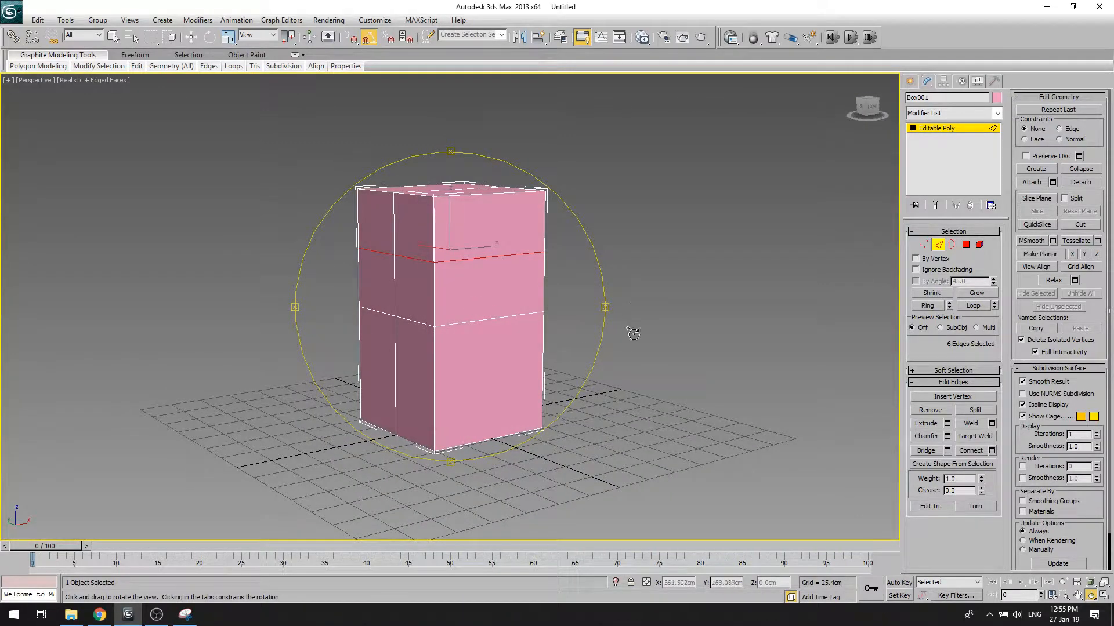
pyautogui.press('w')
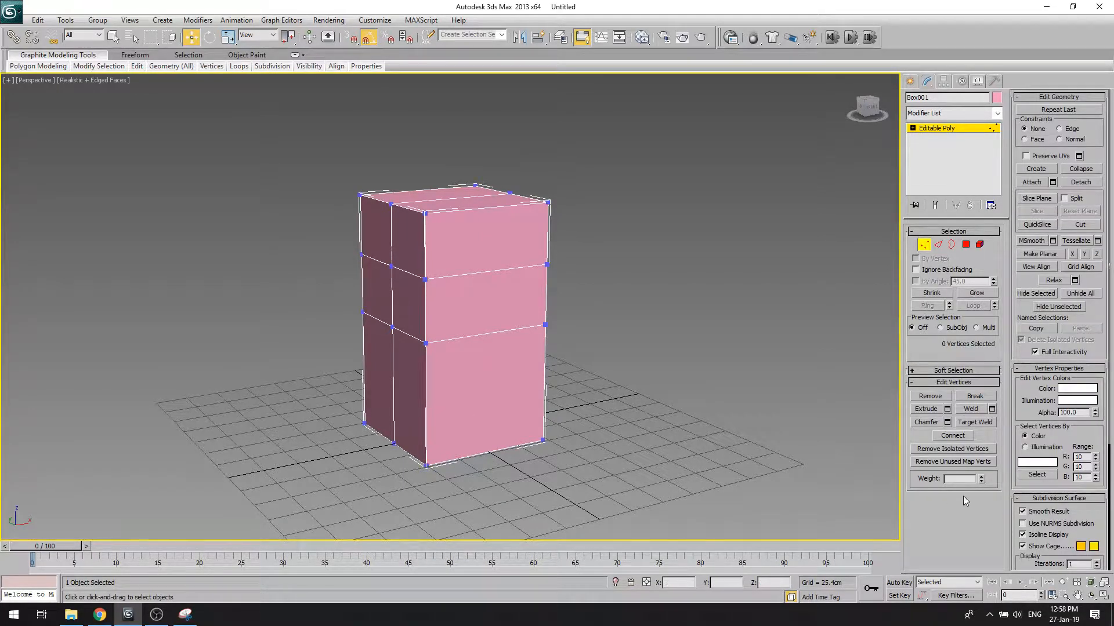
pyautogui.click(984, 423)
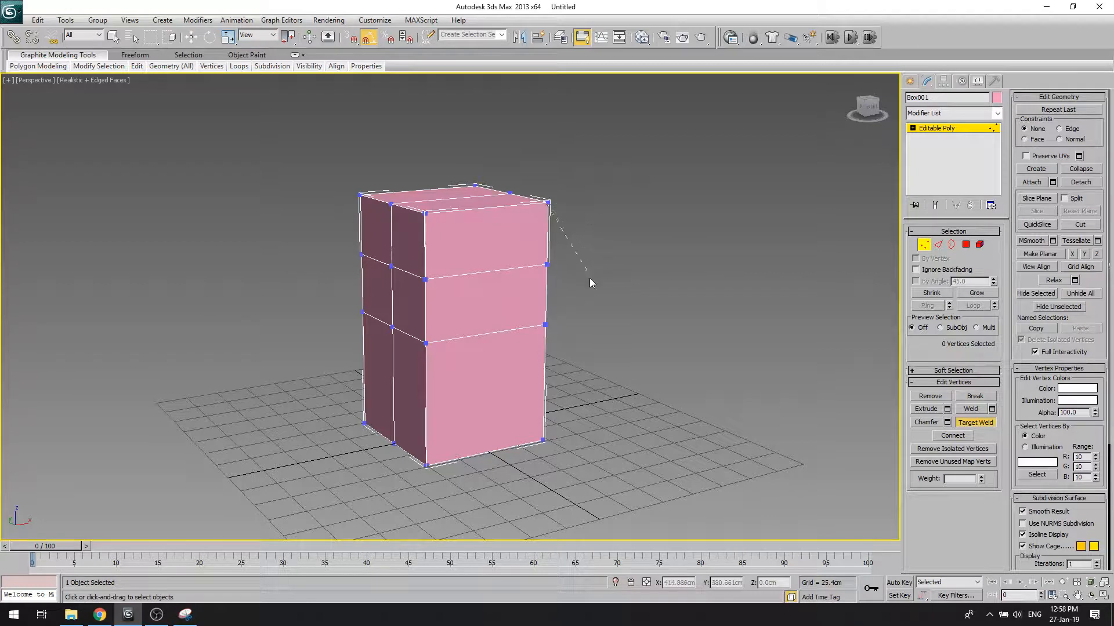
pyautogui.click(547, 265)
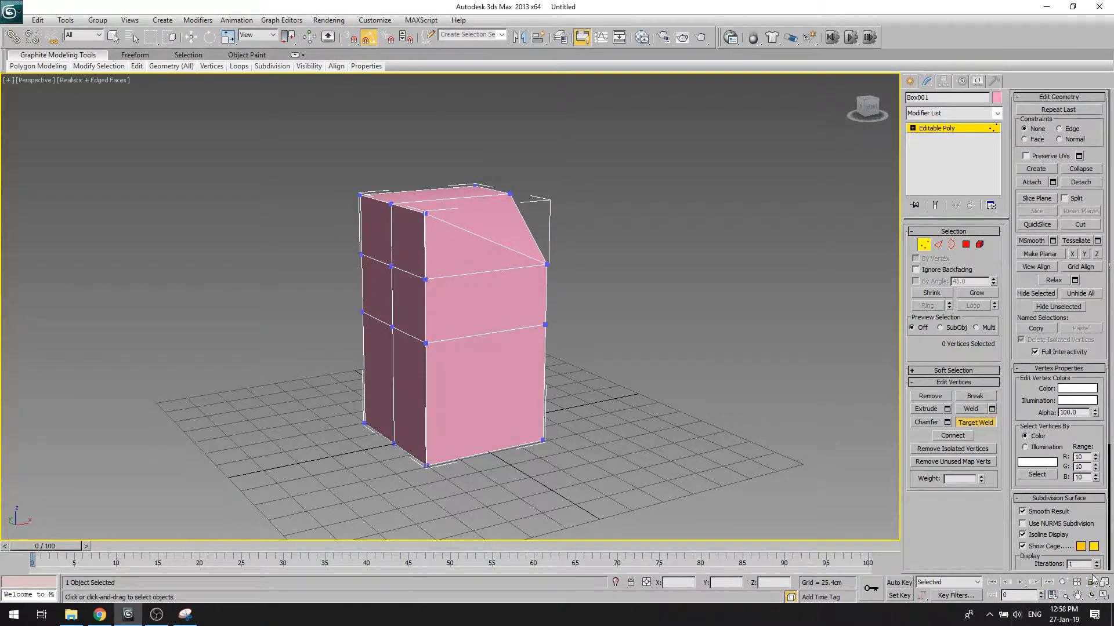
pyautogui.click(1091, 597)
pyautogui.moveTo(499, 224)
pyautogui.mouseDown()
pyautogui.moveTo(531, 241)
pyautogui.moveTo(403, 242)
pyautogui.moveTo(450, 229)
pyautogui.moveTo(487, 238)
pyautogui.mouseUp()
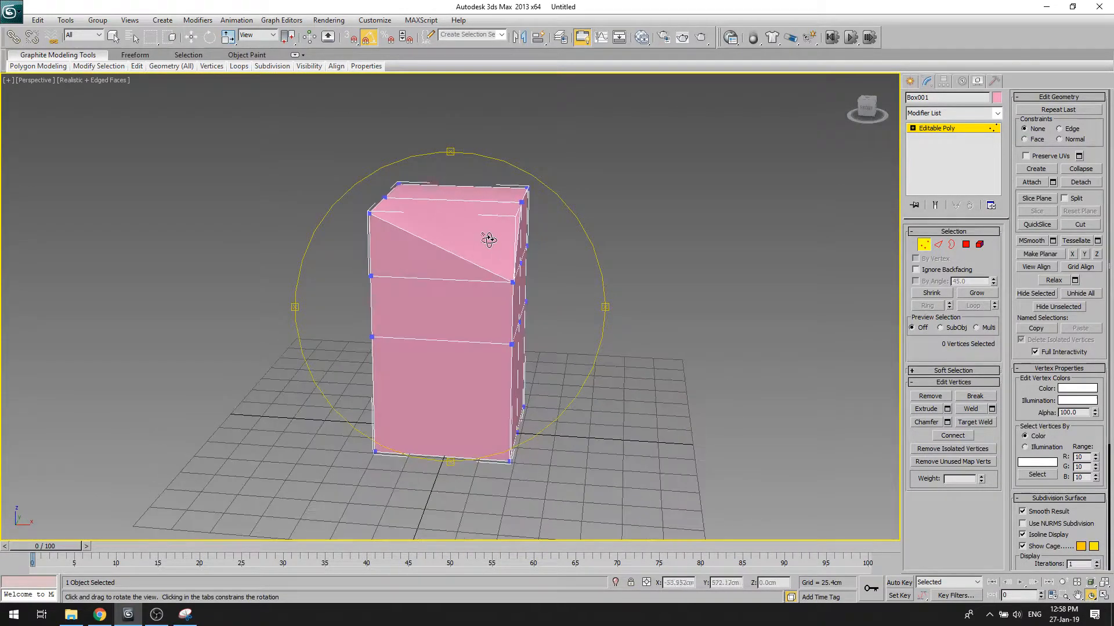
pyautogui.moveTo(575, 262)
pyautogui.mouseDown()
pyautogui.moveTo(500, 266)
pyautogui.moveTo(529, 244)
pyautogui.moveTo(572, 254)
pyautogui.mouseUp()
pyautogui.hotkey('ctrl', 'z')
pyautogui.rightClick(618, 281)
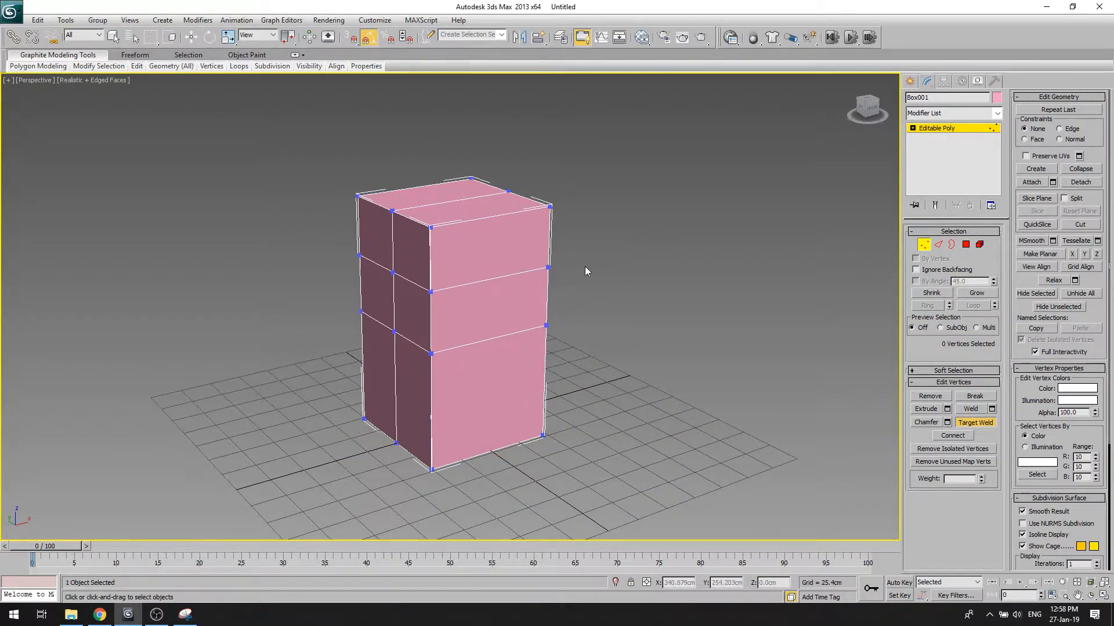
# Step: Target-weld the vertices of the upper horizontal edge loop onto the matching vertices along the box's top rim
pyautogui.click(550, 205)
pyautogui.click(430, 292)
pyautogui.click(431, 226)
pyautogui.click(393, 272)
pyautogui.click(392, 211)
pyautogui.click(360, 255)
pyautogui.click(356, 196)
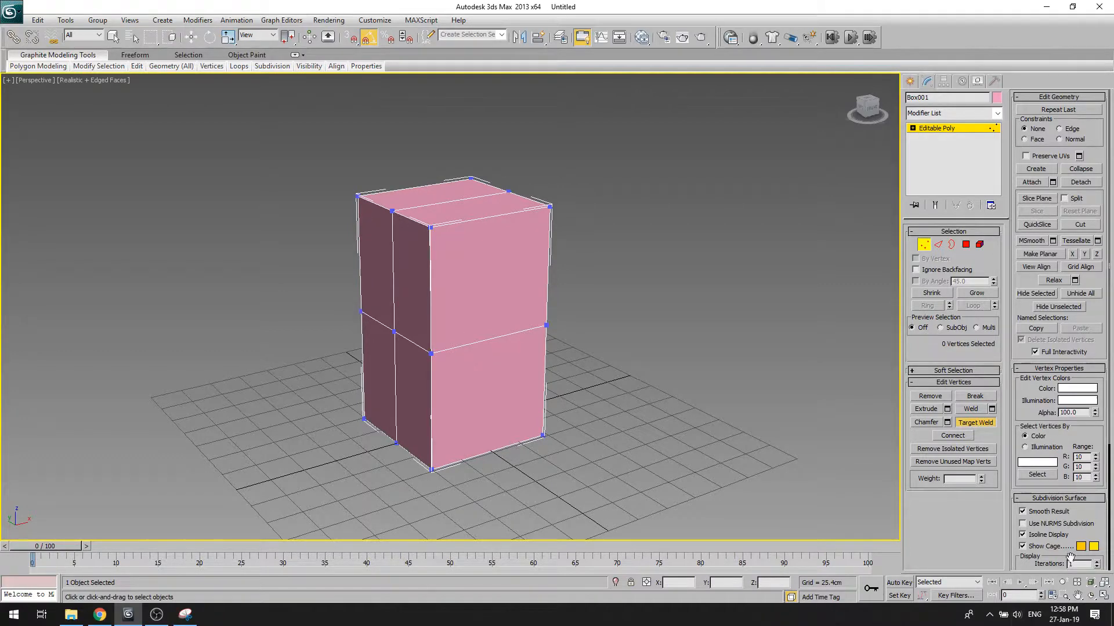
# Step: Connect the upper vertex on the divided face's middle edge to the mid-height corner vertex with a diagonal edge
pyautogui.click(1090, 596)
pyautogui.moveTo(522, 261); pyautogui.dragTo(663, 255)
pyautogui.rightClick(663, 255)
pyautogui.press('w')
pyautogui.click(485, 272)
pyautogui.keyDown('ctrl'); pyautogui.moveTo(462, 360); pyautogui.dragTo(462, 361); pyautogui.keyUp('ctrl')
pyautogui.click(961, 439)
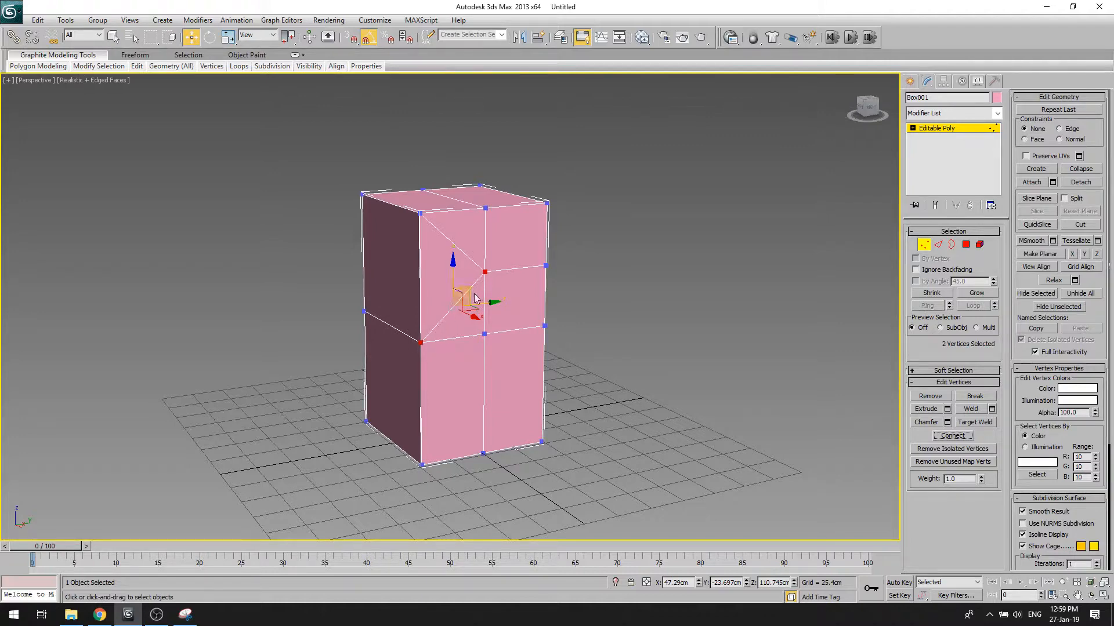
# Step: Connect the remaining upper-loop corner vertex to the mid-height vertex at the opposite edge of the undivided face
pyautogui.click(1090, 596)
pyautogui.moveTo(441, 272); pyautogui.dragTo(364, 269)
pyautogui.press('w')
pyautogui.click(512, 296)
pyautogui.keyDown('ctrl'); pyautogui.moveTo(665, 361); pyautogui.dragTo(665, 362); pyautogui.keyUp('ctrl')
pyautogui.click(954, 436)
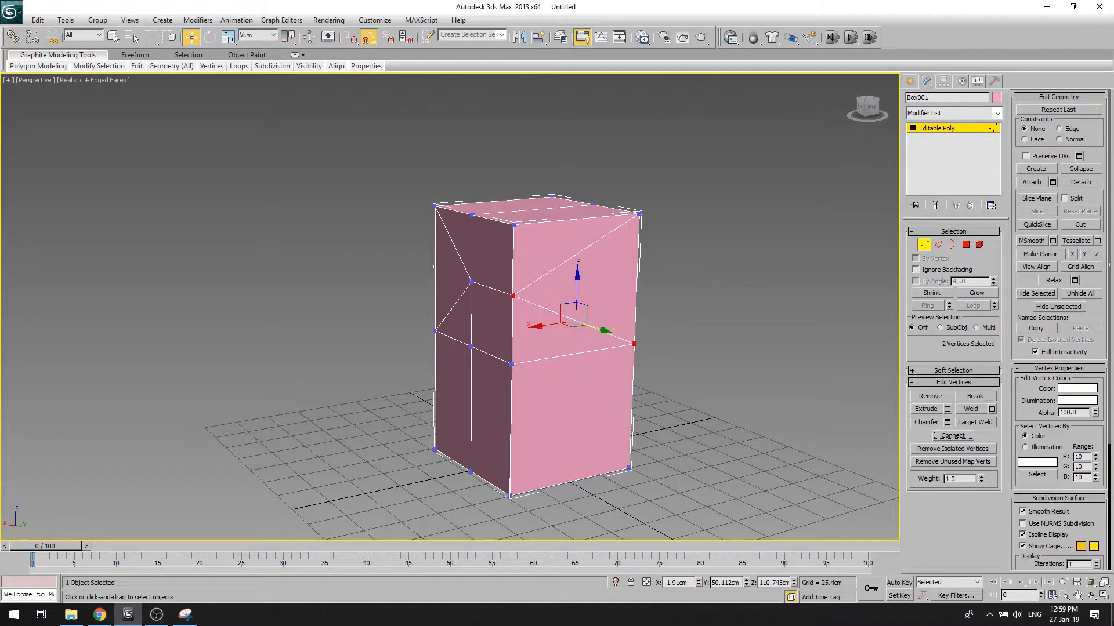
pyautogui.click(155, 617)
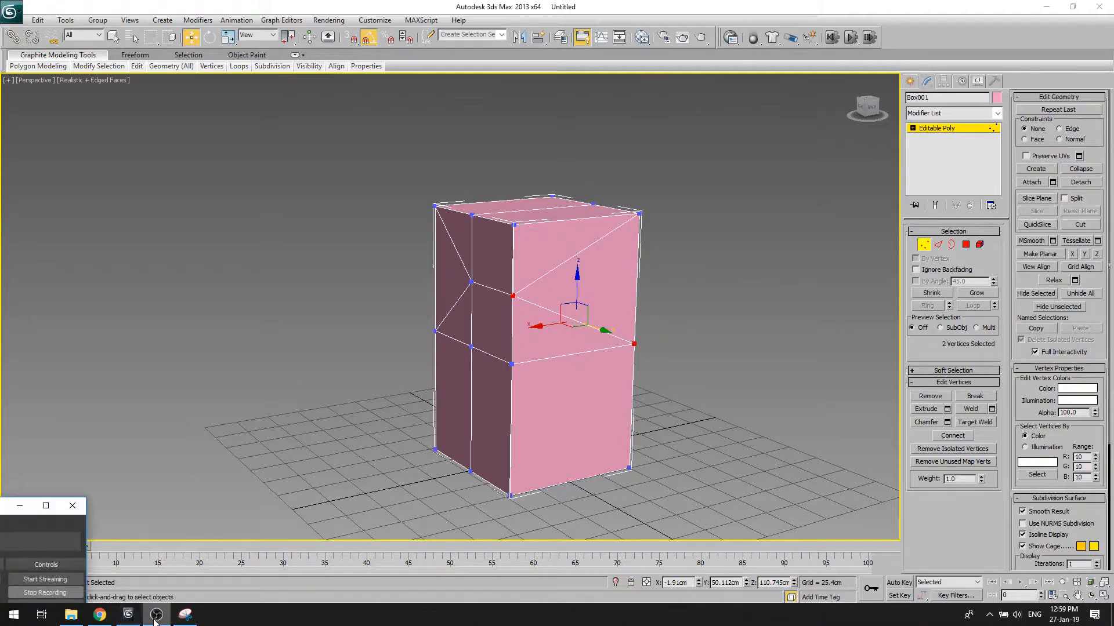
pyautogui.click(46, 593)
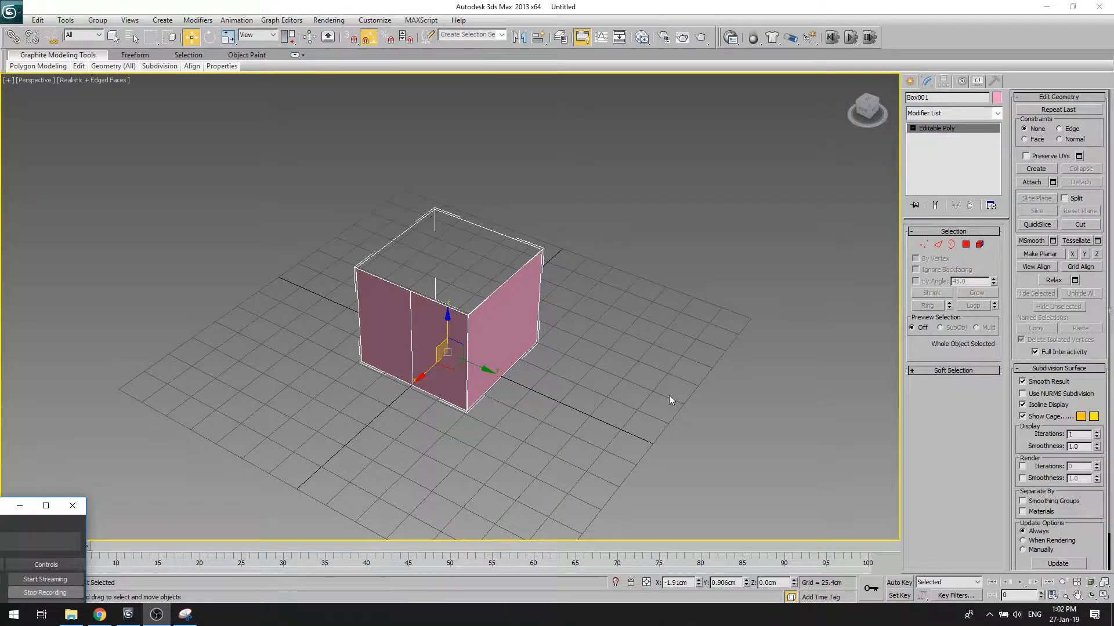
# Step: Select the border around the box's open top and cap the hole
pyautogui.click(1090, 596)
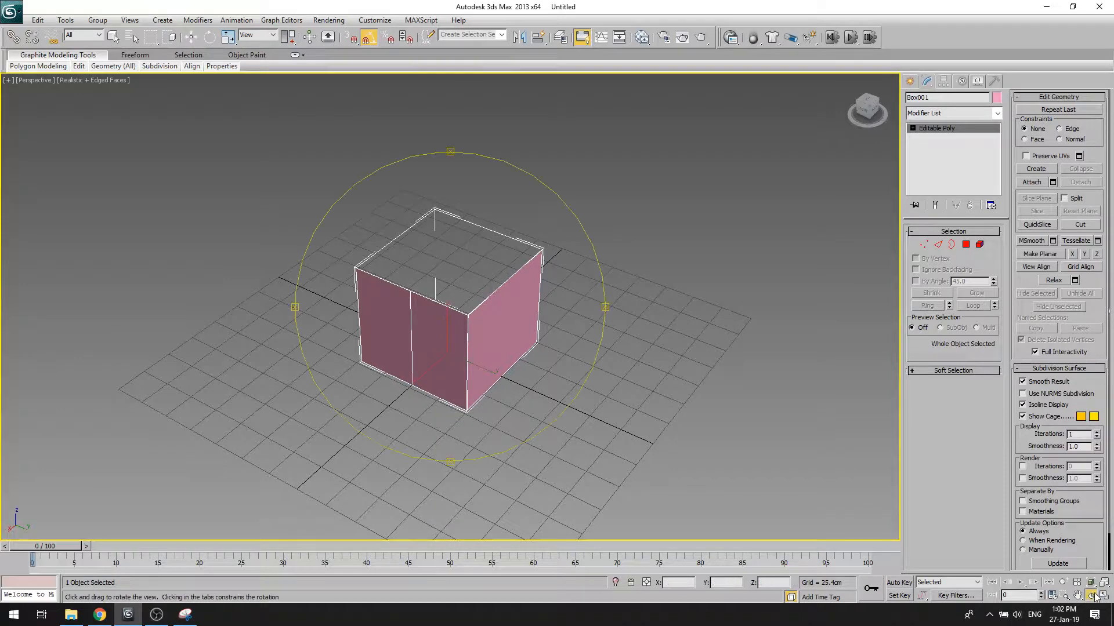
pyautogui.moveTo(574, 281); pyautogui.dragTo(536, 283)
pyautogui.press('w')
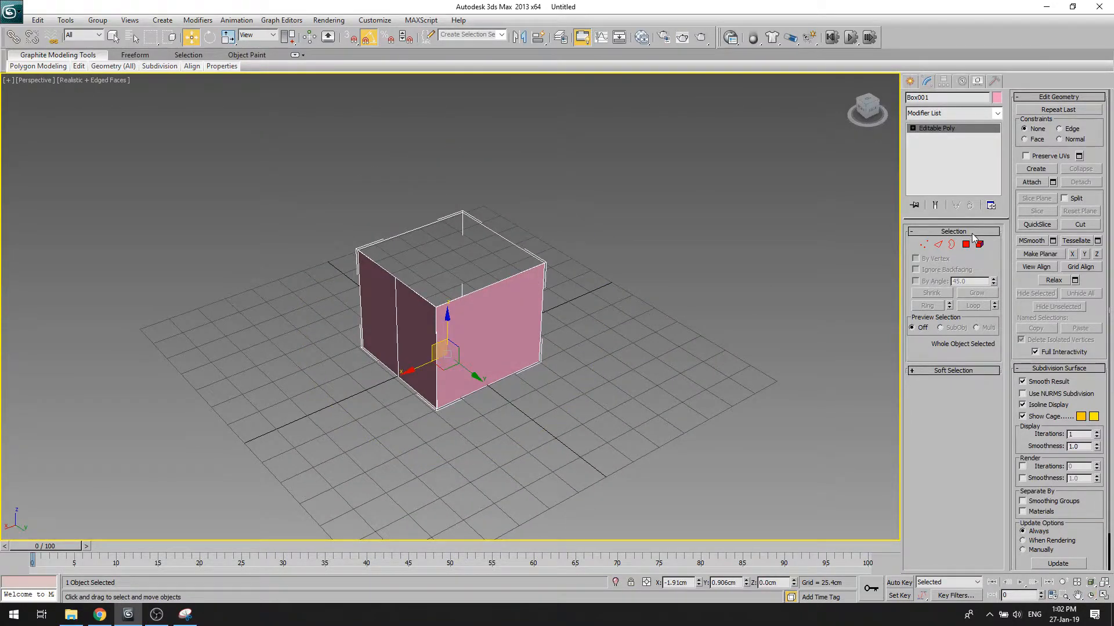
pyautogui.click(952, 244)
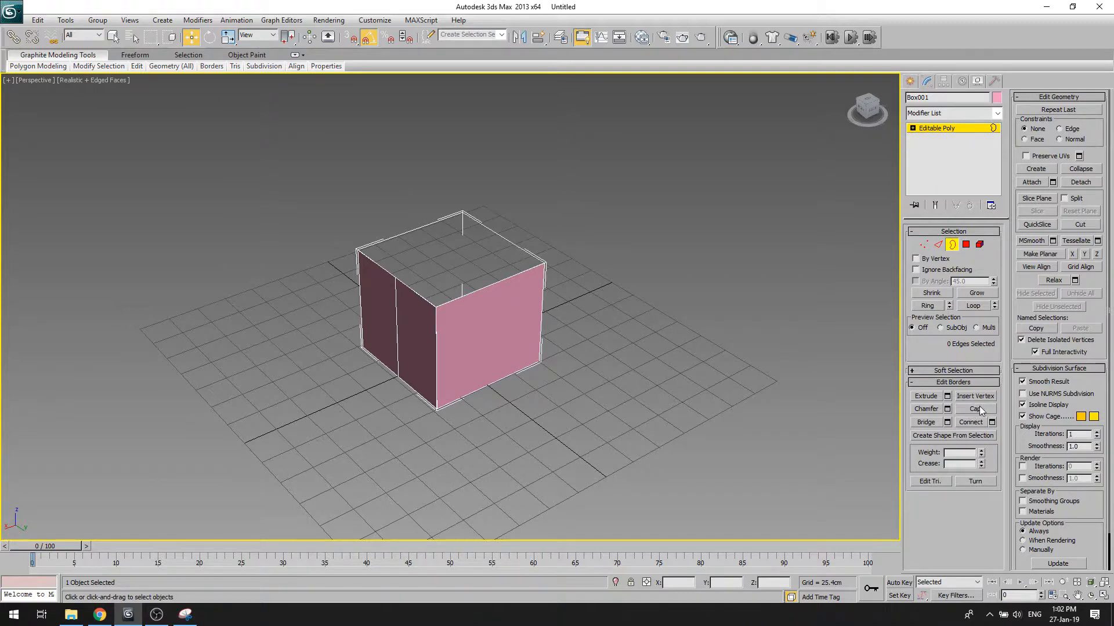
pyautogui.click(503, 236)
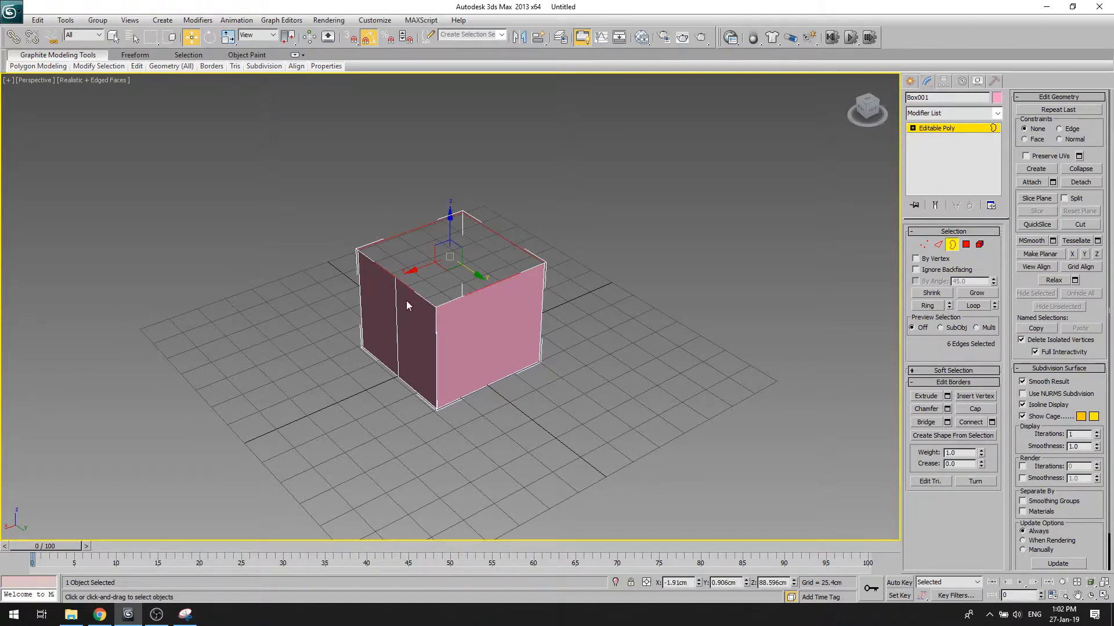
pyautogui.click(968, 409)
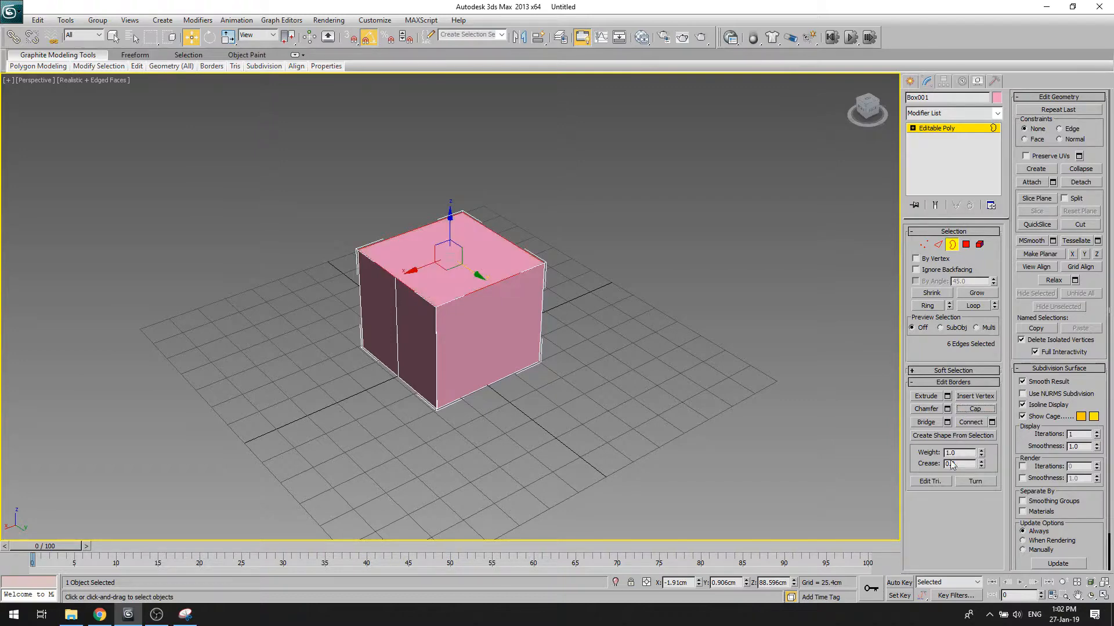
# Step: Connect the two mid-edge vertices on opposite sides of the top cap with an edge and clear the selection
pyautogui.click(1091, 595)
pyautogui.moveTo(551, 308)
pyautogui.mouseDown()
pyautogui.moveTo(664, 286)
pyautogui.moveTo(628, 318)
pyautogui.mouseUp()
pyautogui.scroll(5, 426, 329)
pyautogui.moveTo(426, 329); pyautogui.dragTo(474, 315)
pyautogui.press('w')
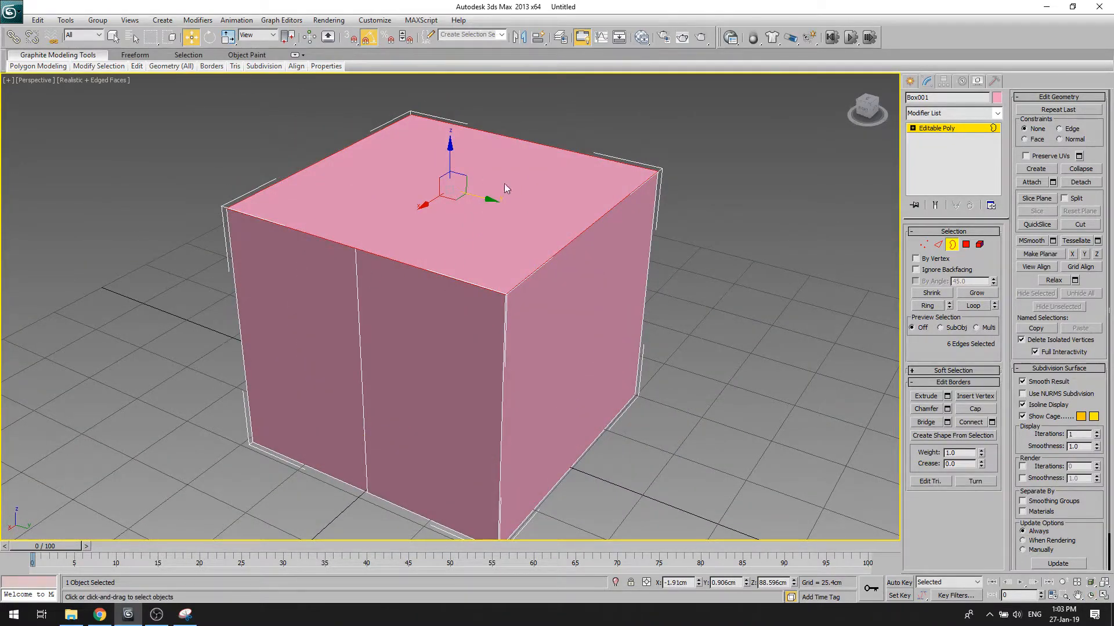
pyautogui.click(920, 246)
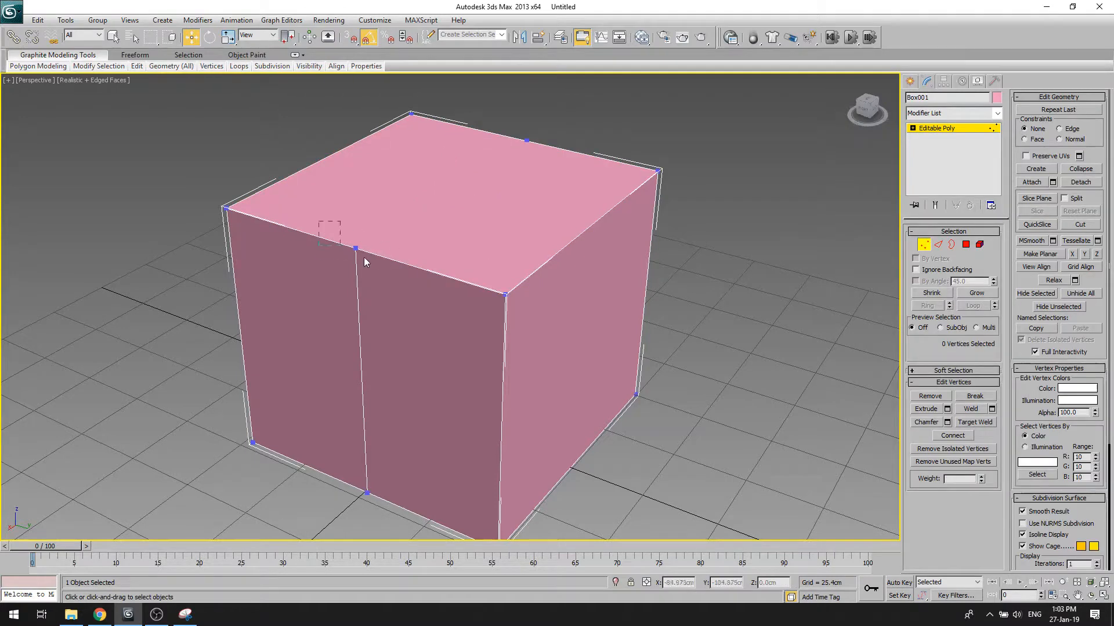
pyautogui.keyDown('ctrl'); pyautogui.moveTo(530, 148); pyautogui.dragTo(548, 172); pyautogui.keyUp('ctrl')
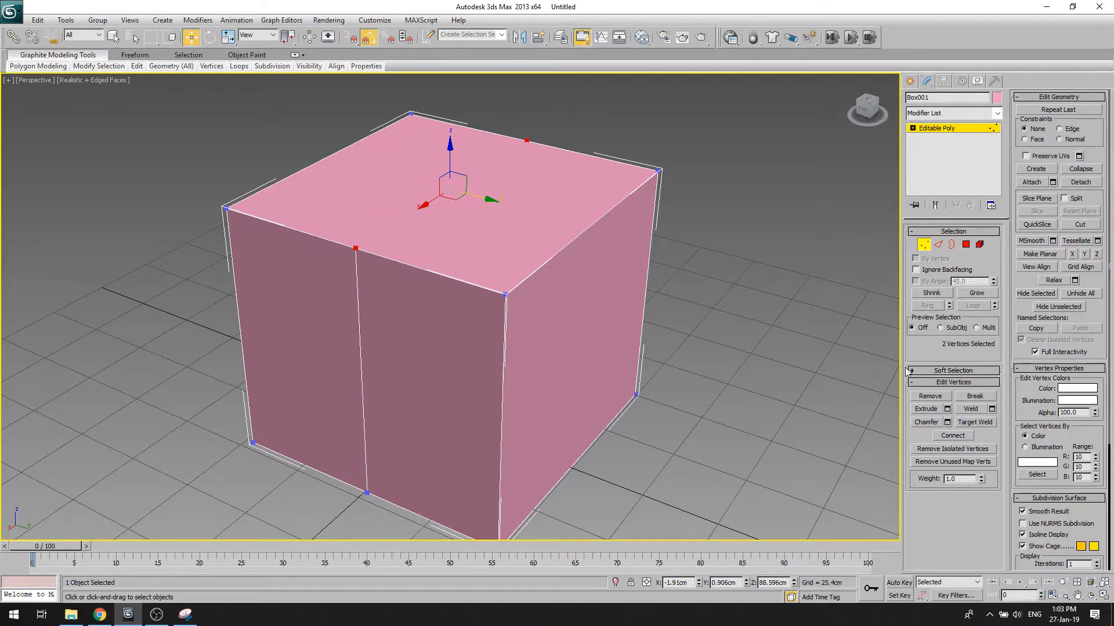
pyautogui.click(952, 435)
pyautogui.click(463, 149)
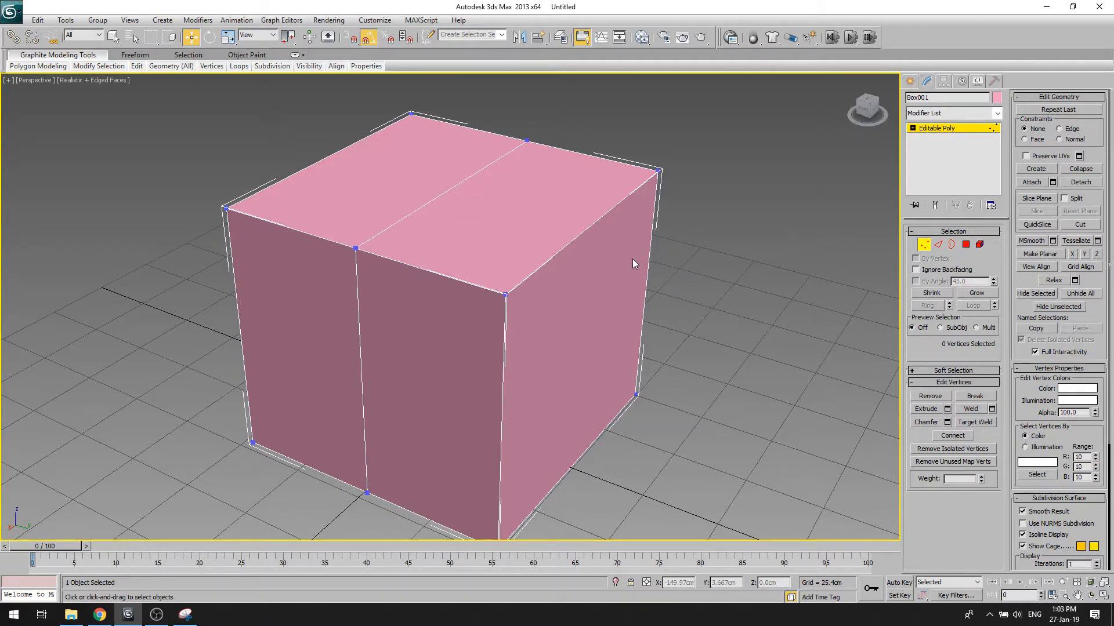
# Step: Undo the edge connected across the top cap and delete the cap polygon
pyautogui.click(921, 247)
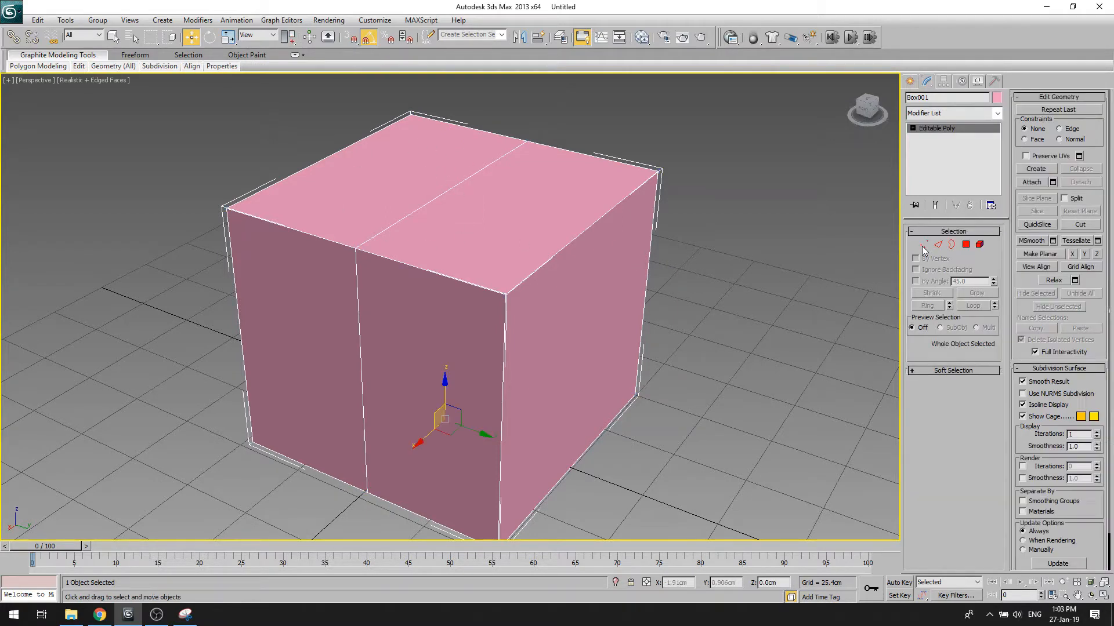
pyautogui.click(980, 244)
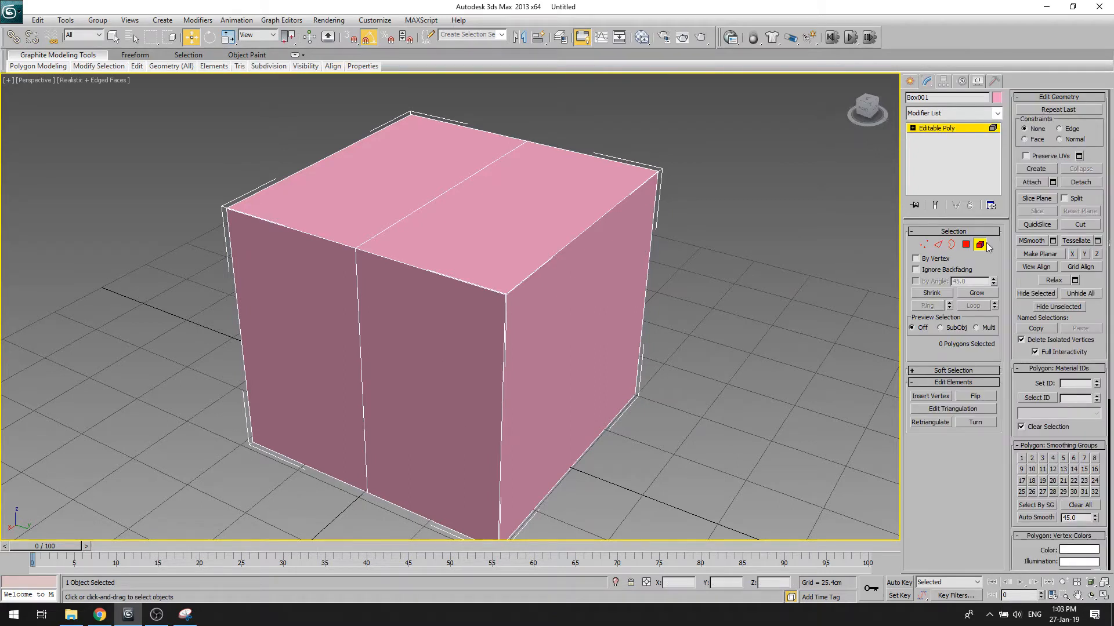
pyautogui.click(965, 244)
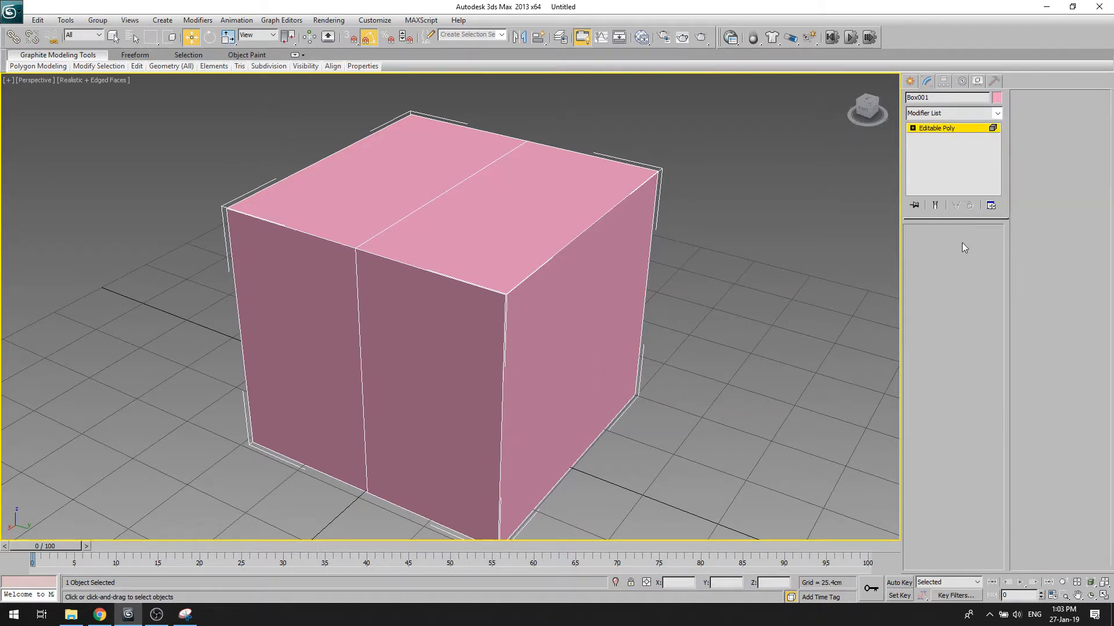
pyautogui.hotkey('ctrl', 'z')
pyautogui.click(579, 223)
pyautogui.press('Delete')
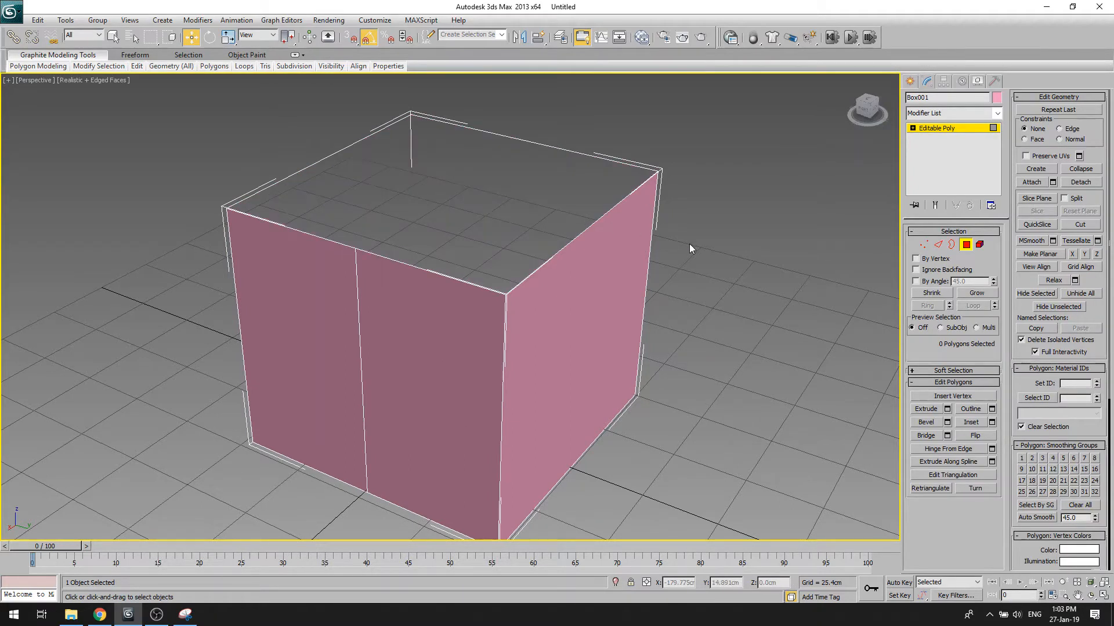
# Step: Select the open box as an element, flip its normals repeatedly until they point inward, and inspect the inside faces
pyautogui.click(980, 244)
pyautogui.click(614, 287)
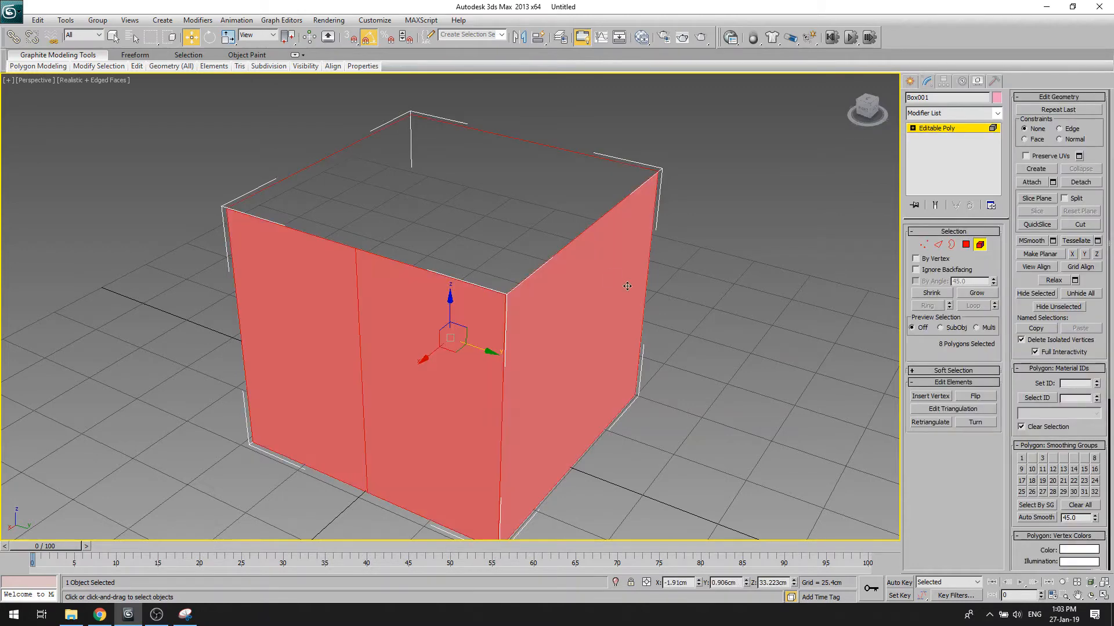
pyautogui.click(976, 396)
pyautogui.click(977, 398)
pyautogui.click(977, 398)
pyautogui.click(977, 398)
pyautogui.click(977, 398)
pyautogui.click(1090, 597)
pyautogui.moveTo(512, 307); pyautogui.dragTo(484, 330)
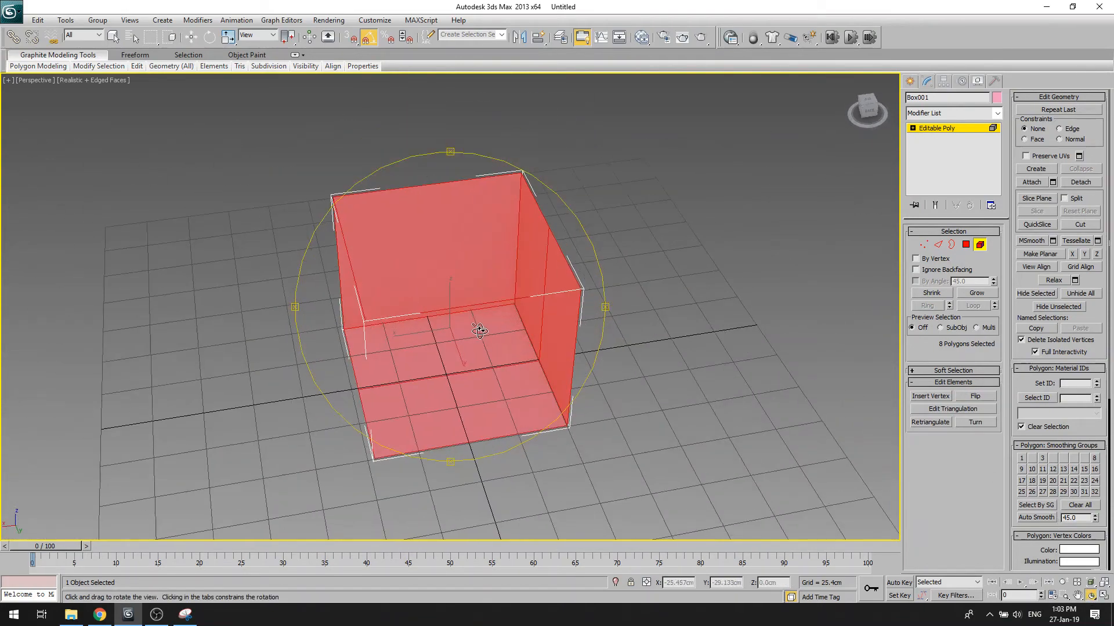